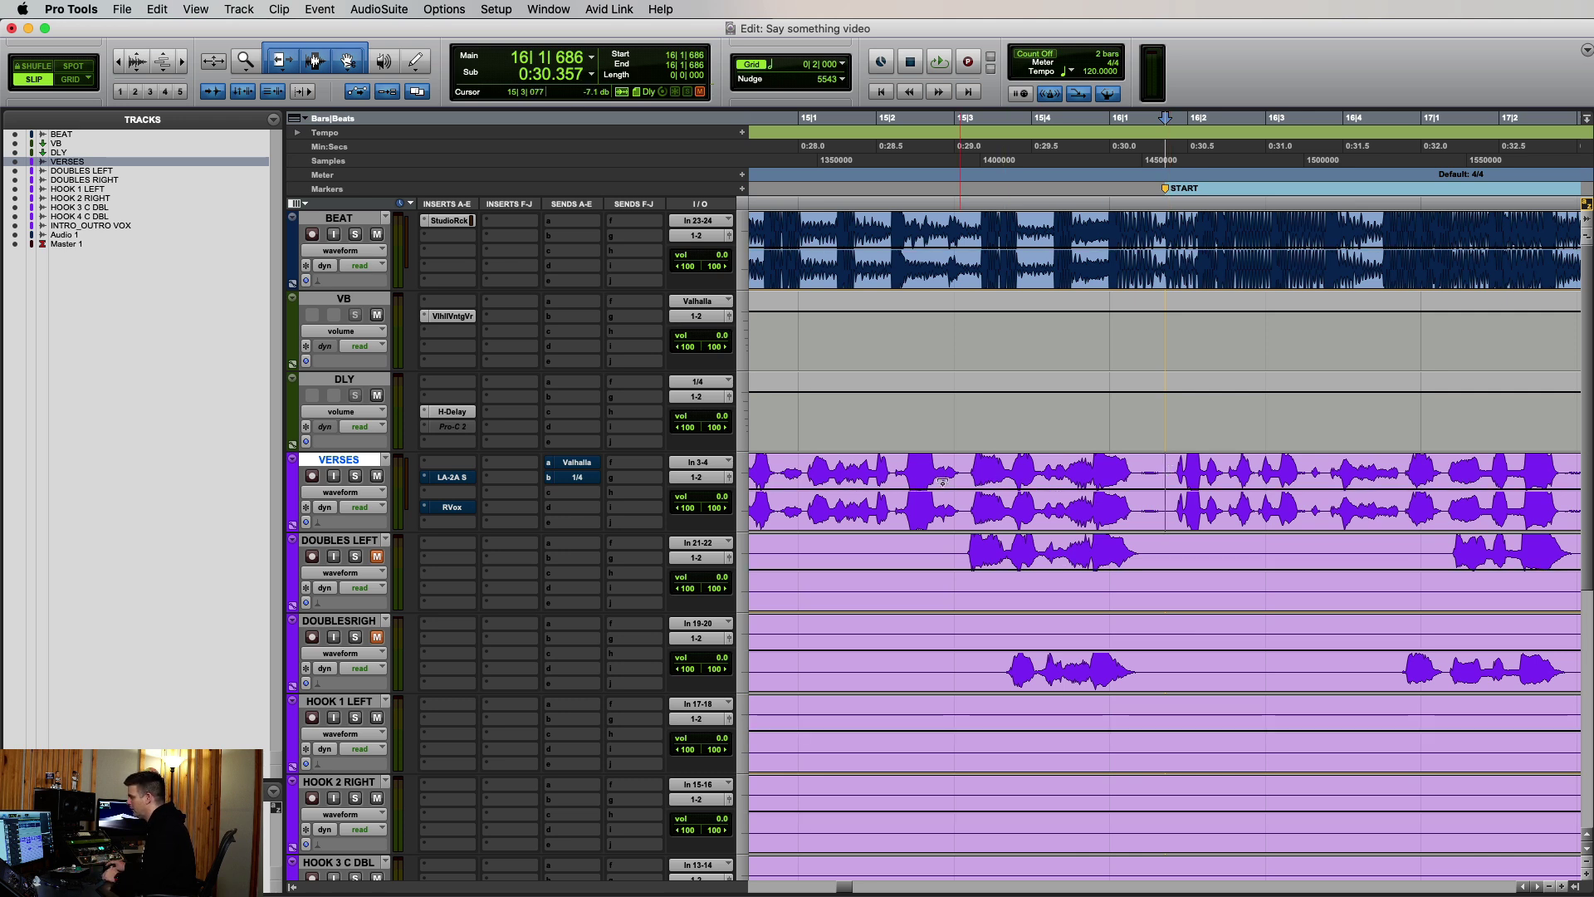
Insert the mono Trim plug-in in the first insert slot of the VERSES track.
click(238, 10)
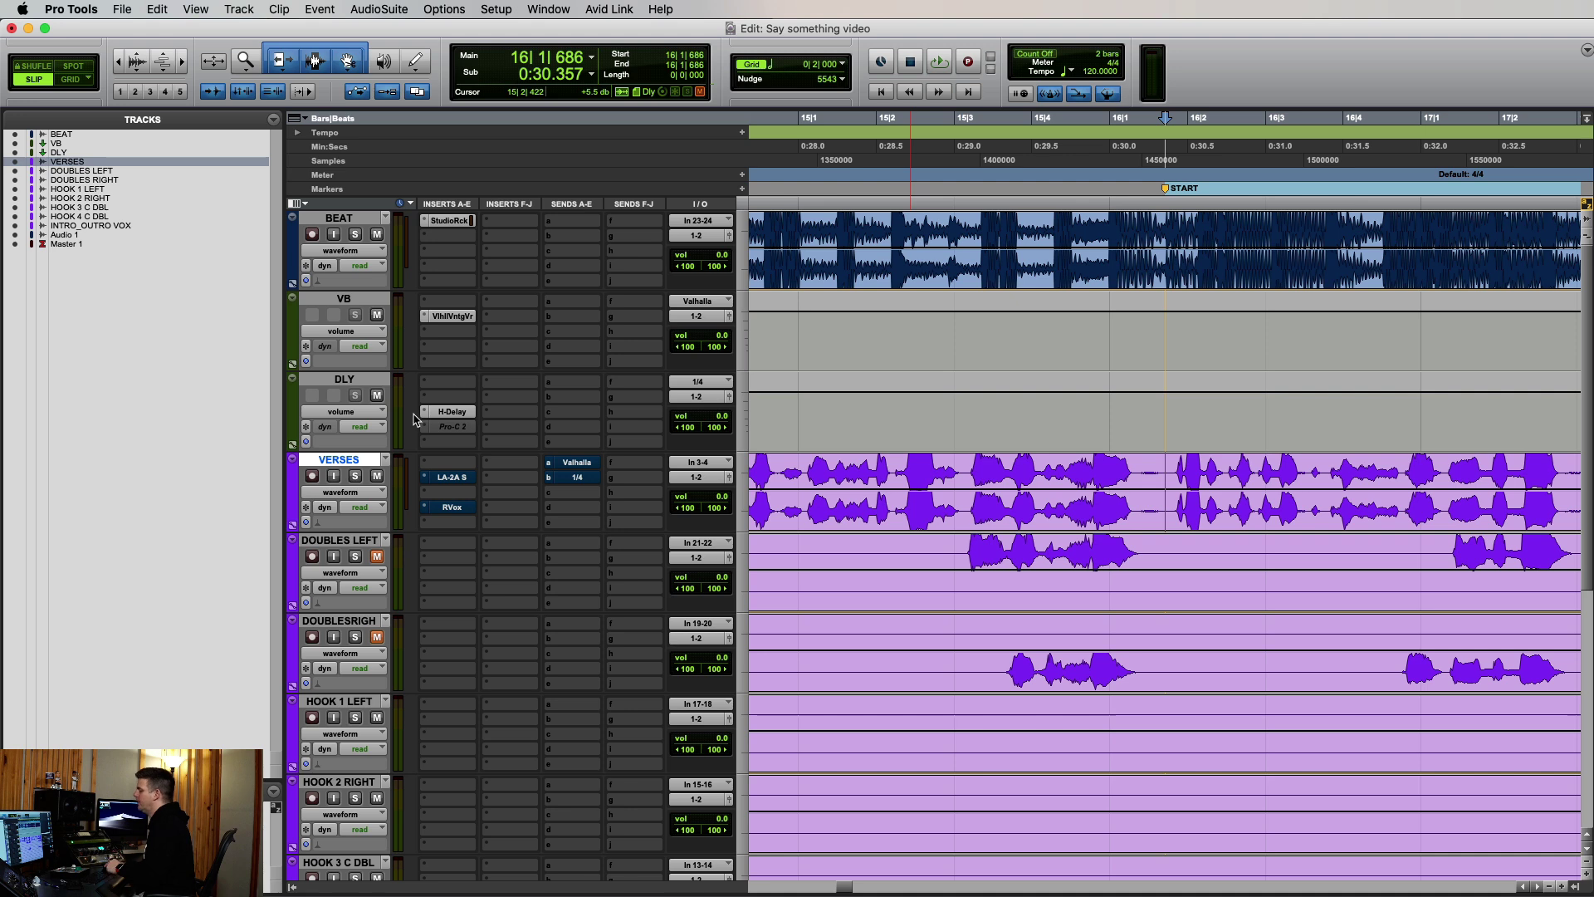
click(448, 467)
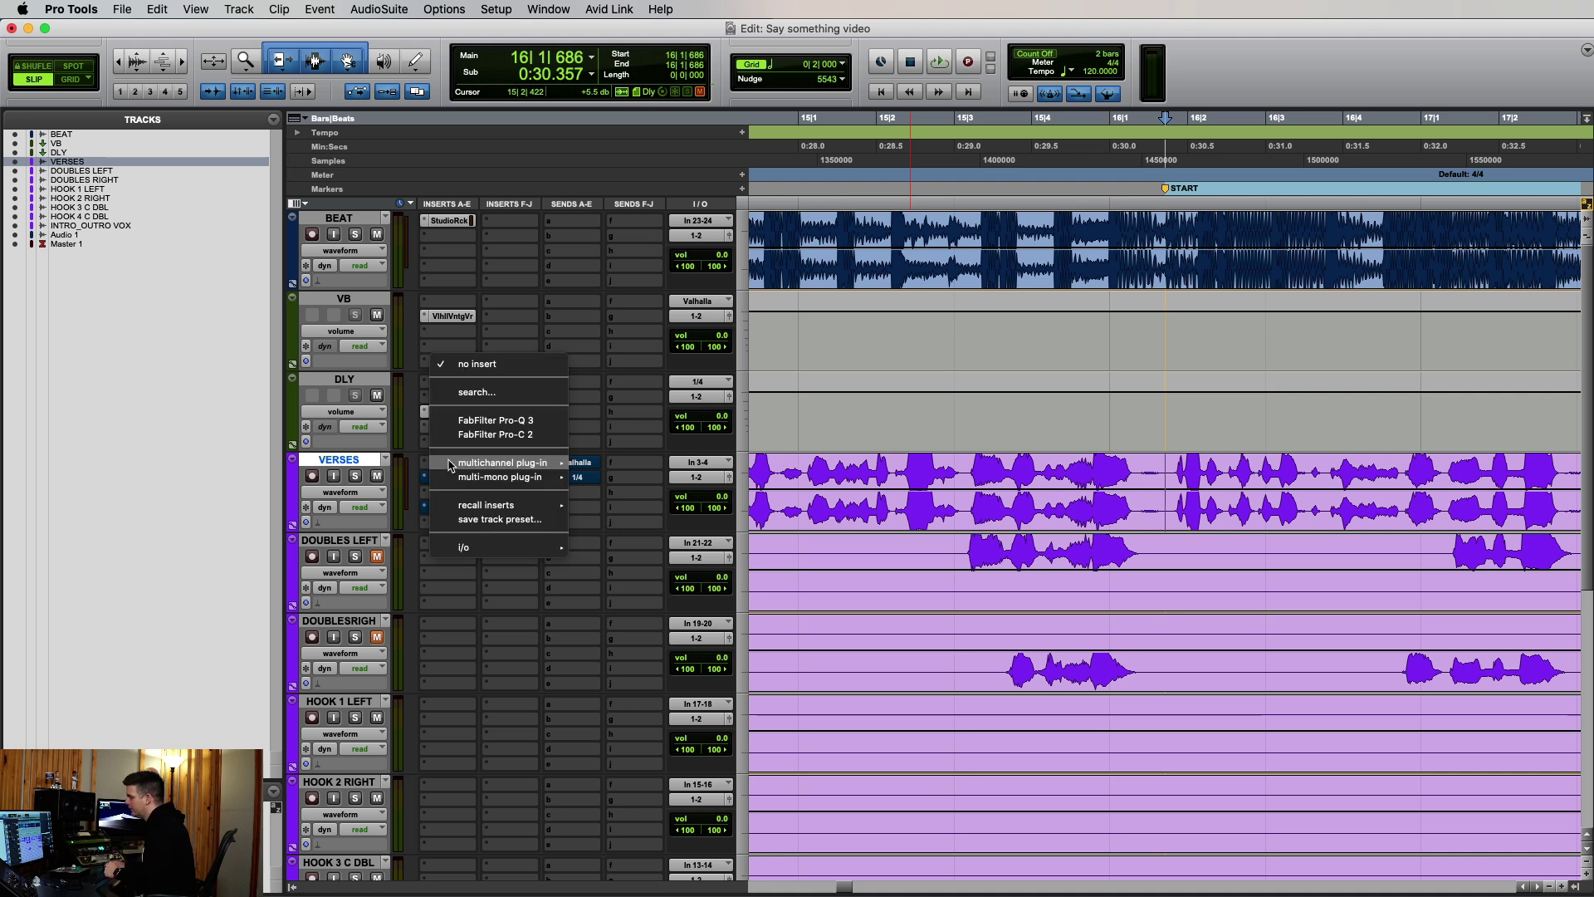
click(501, 413)
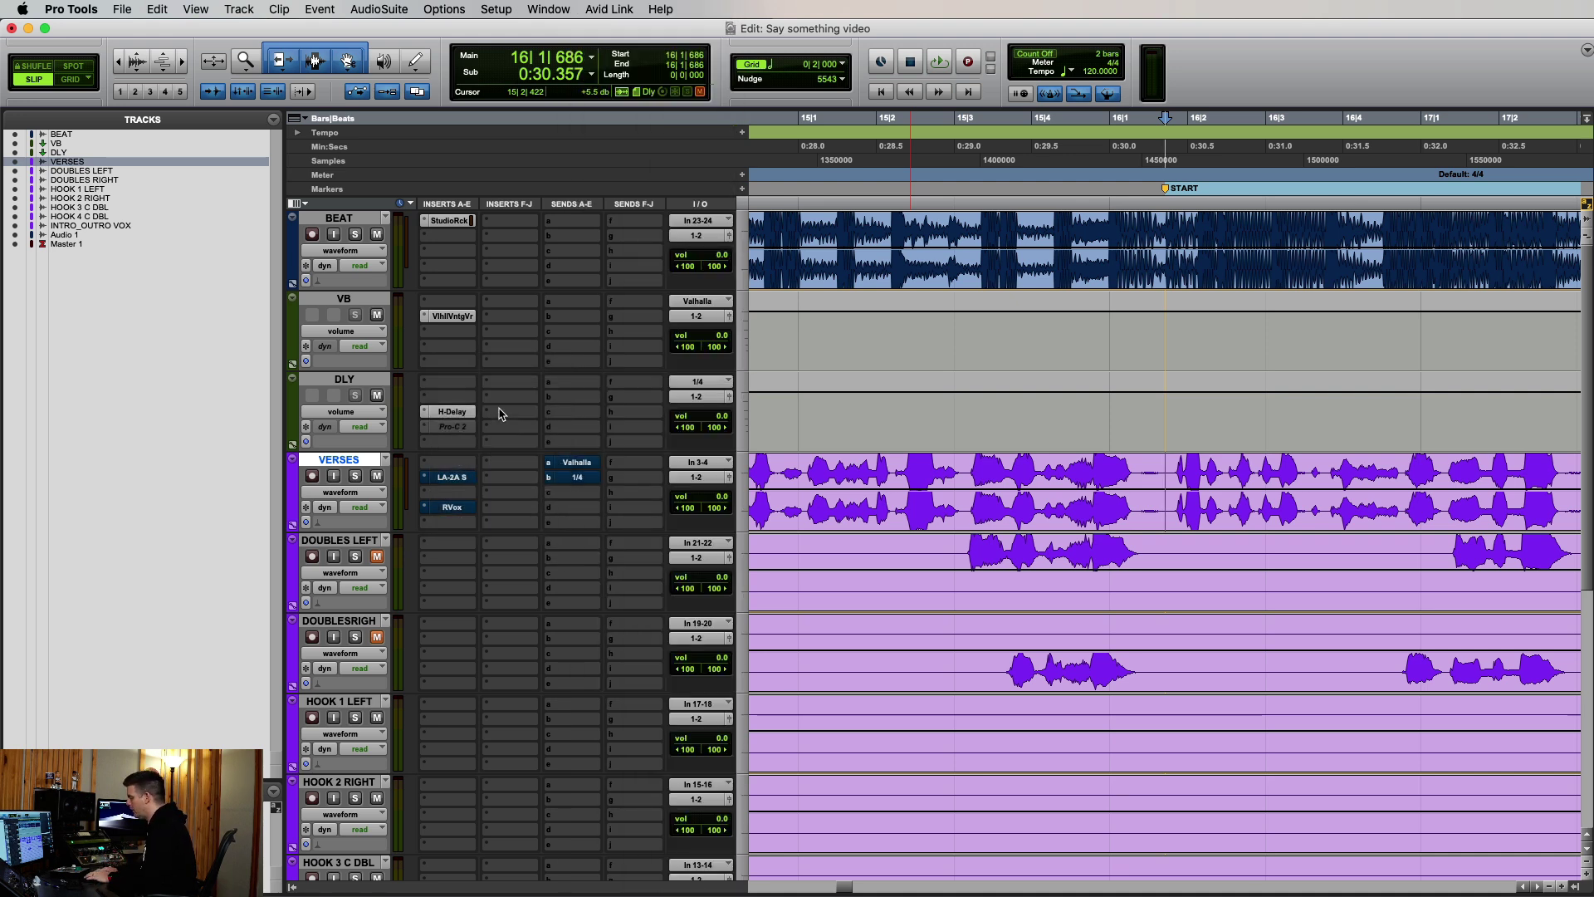
click(449, 461)
text(trim)
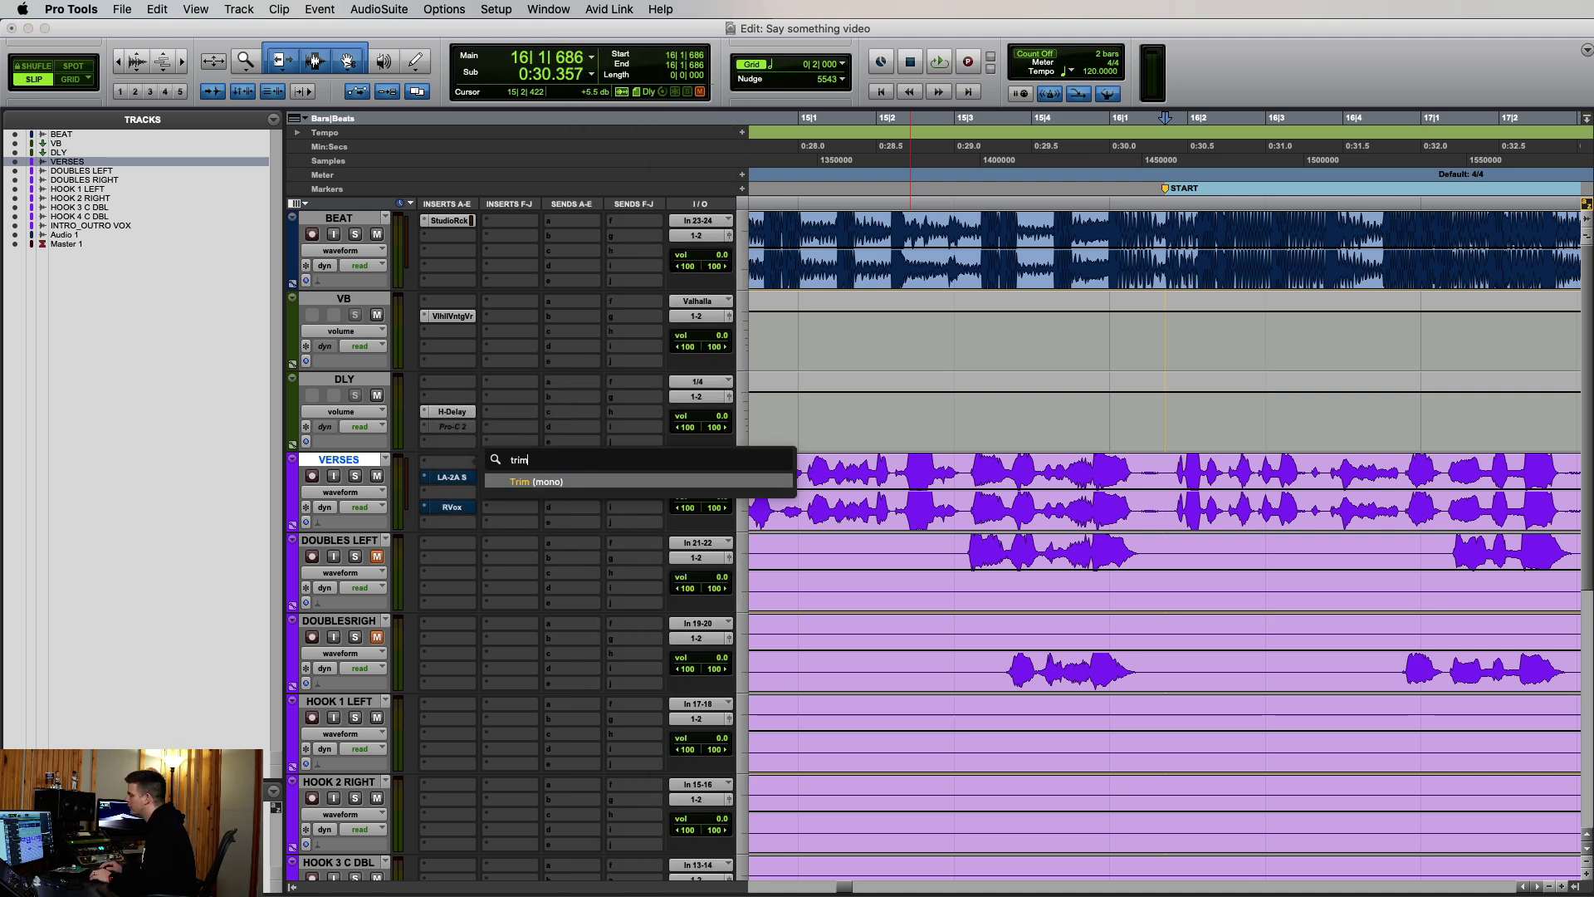
click(546, 483)
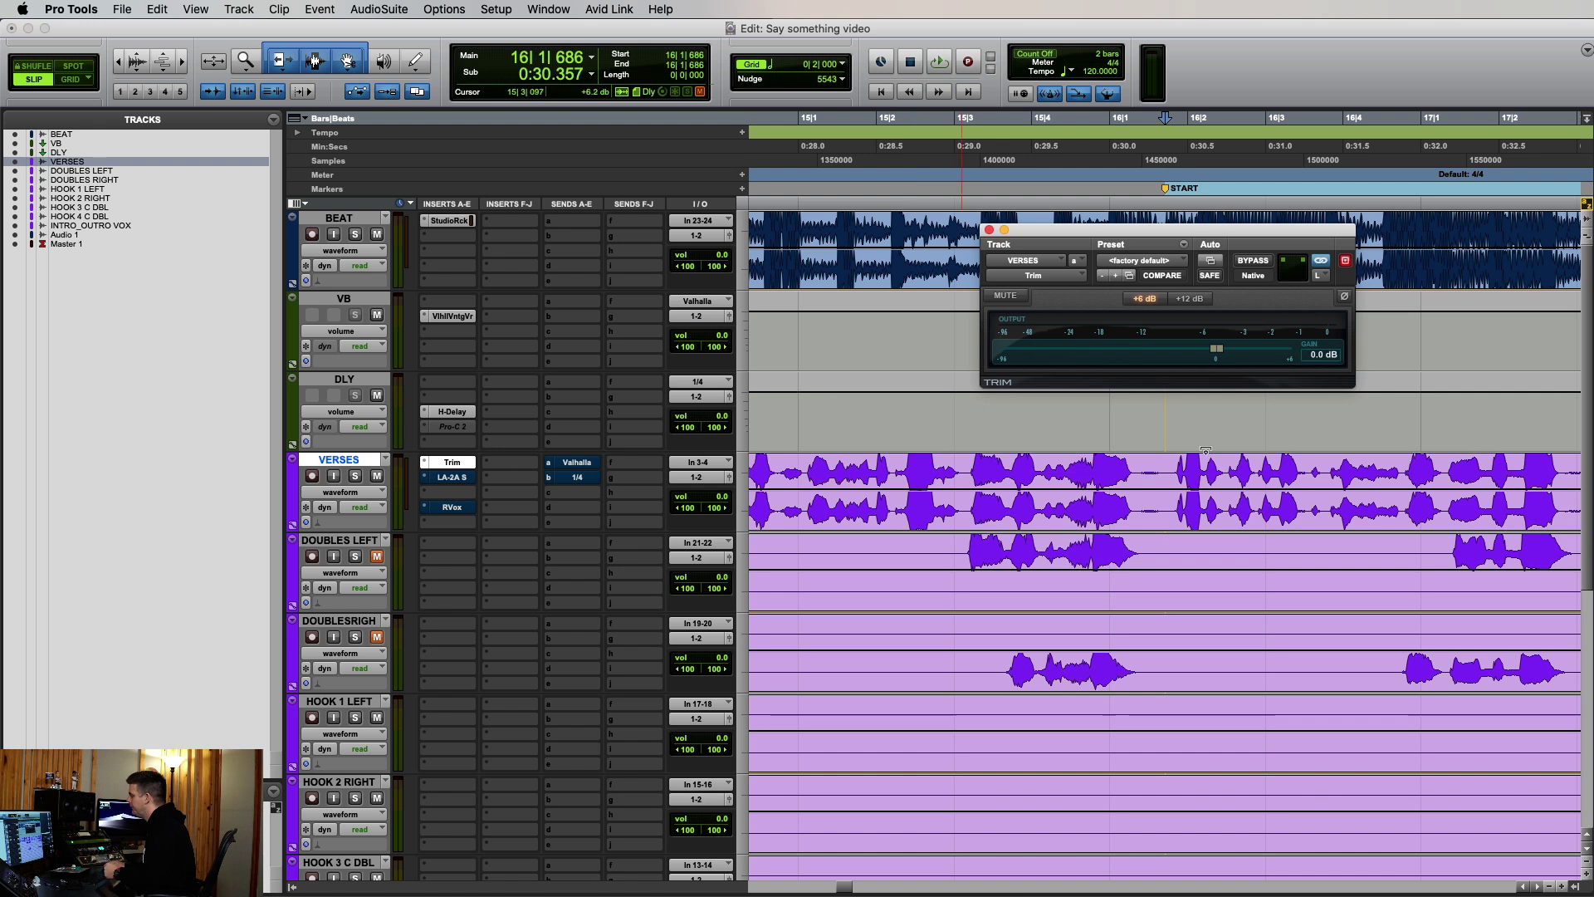
Enable automation for Trim's Gain parameter and show the Gain automation on the VERSES track.
right_click(1214, 351)
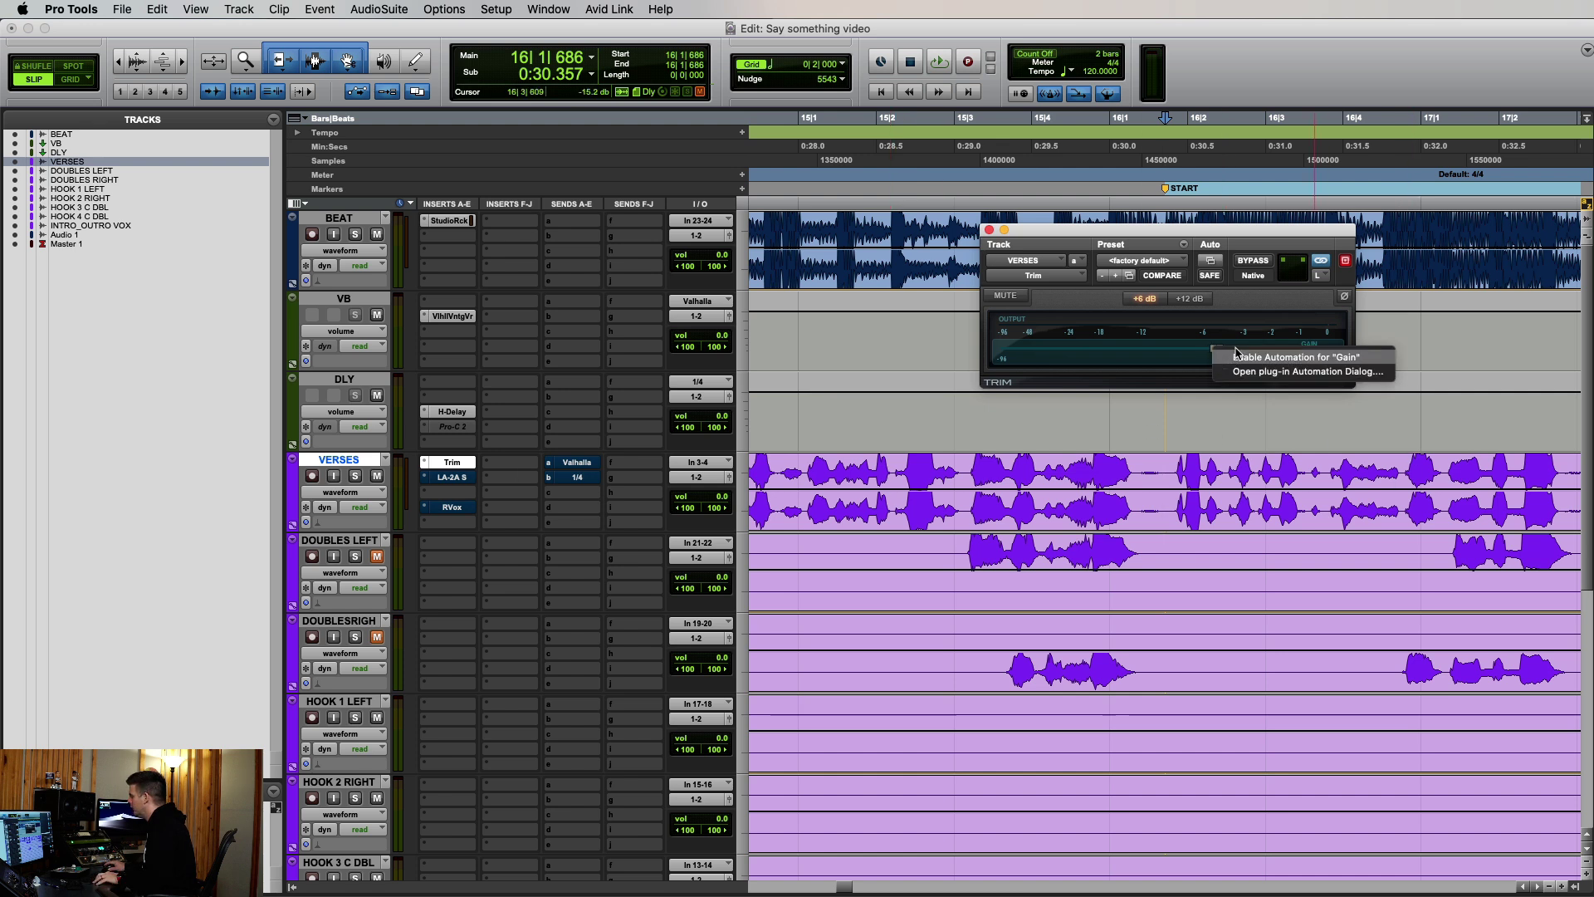
click(1278, 357)
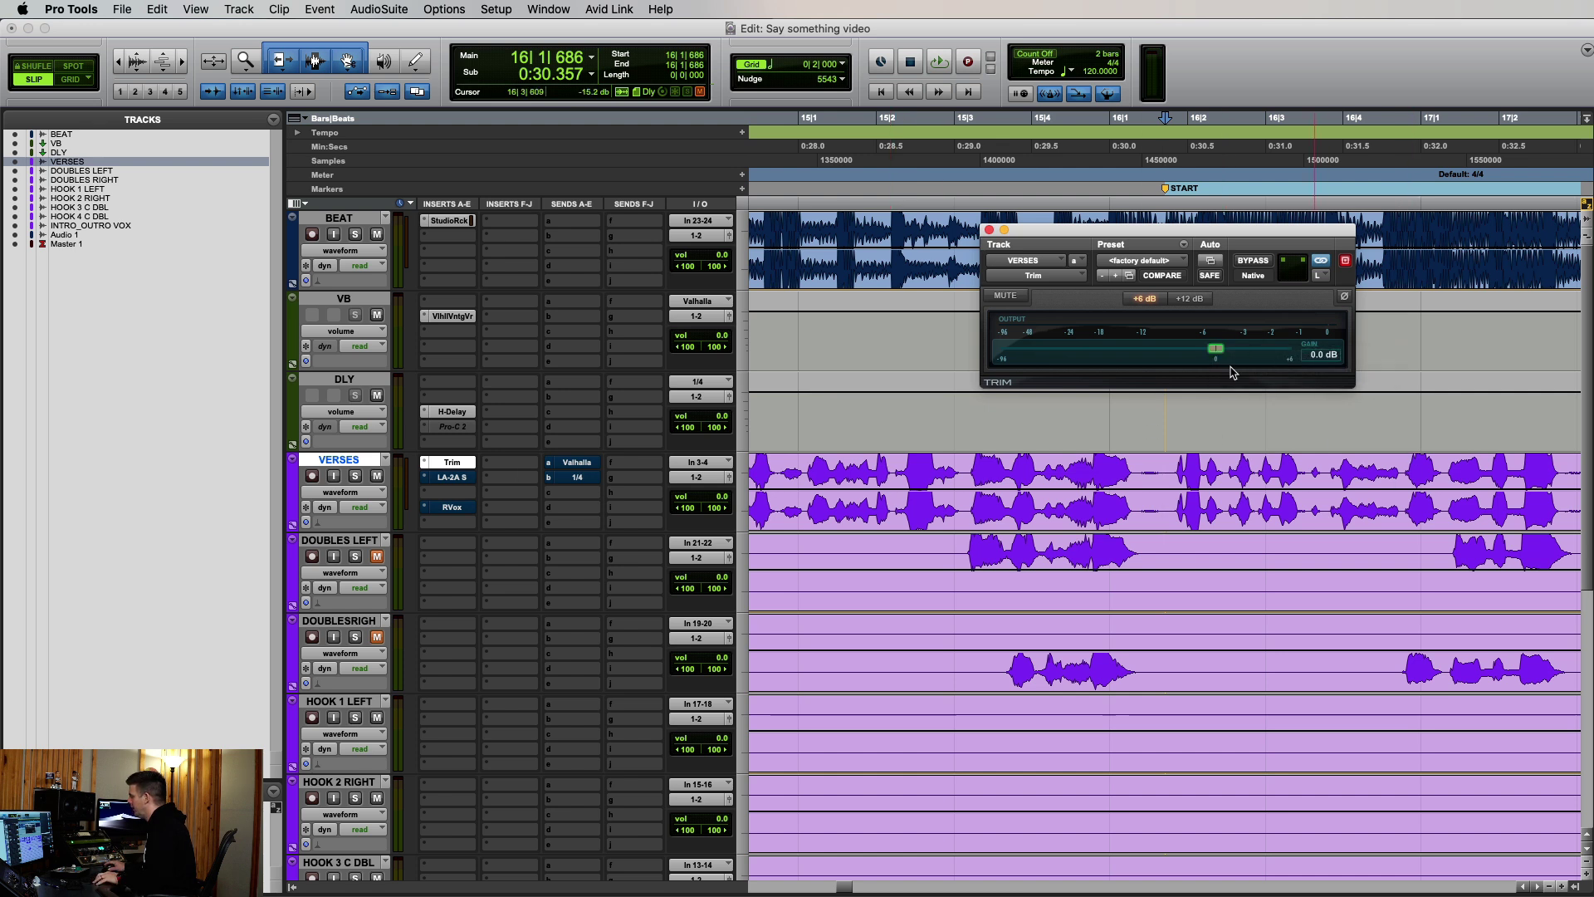
click(378, 493)
mouse_move(390, 606)
click(441, 611)
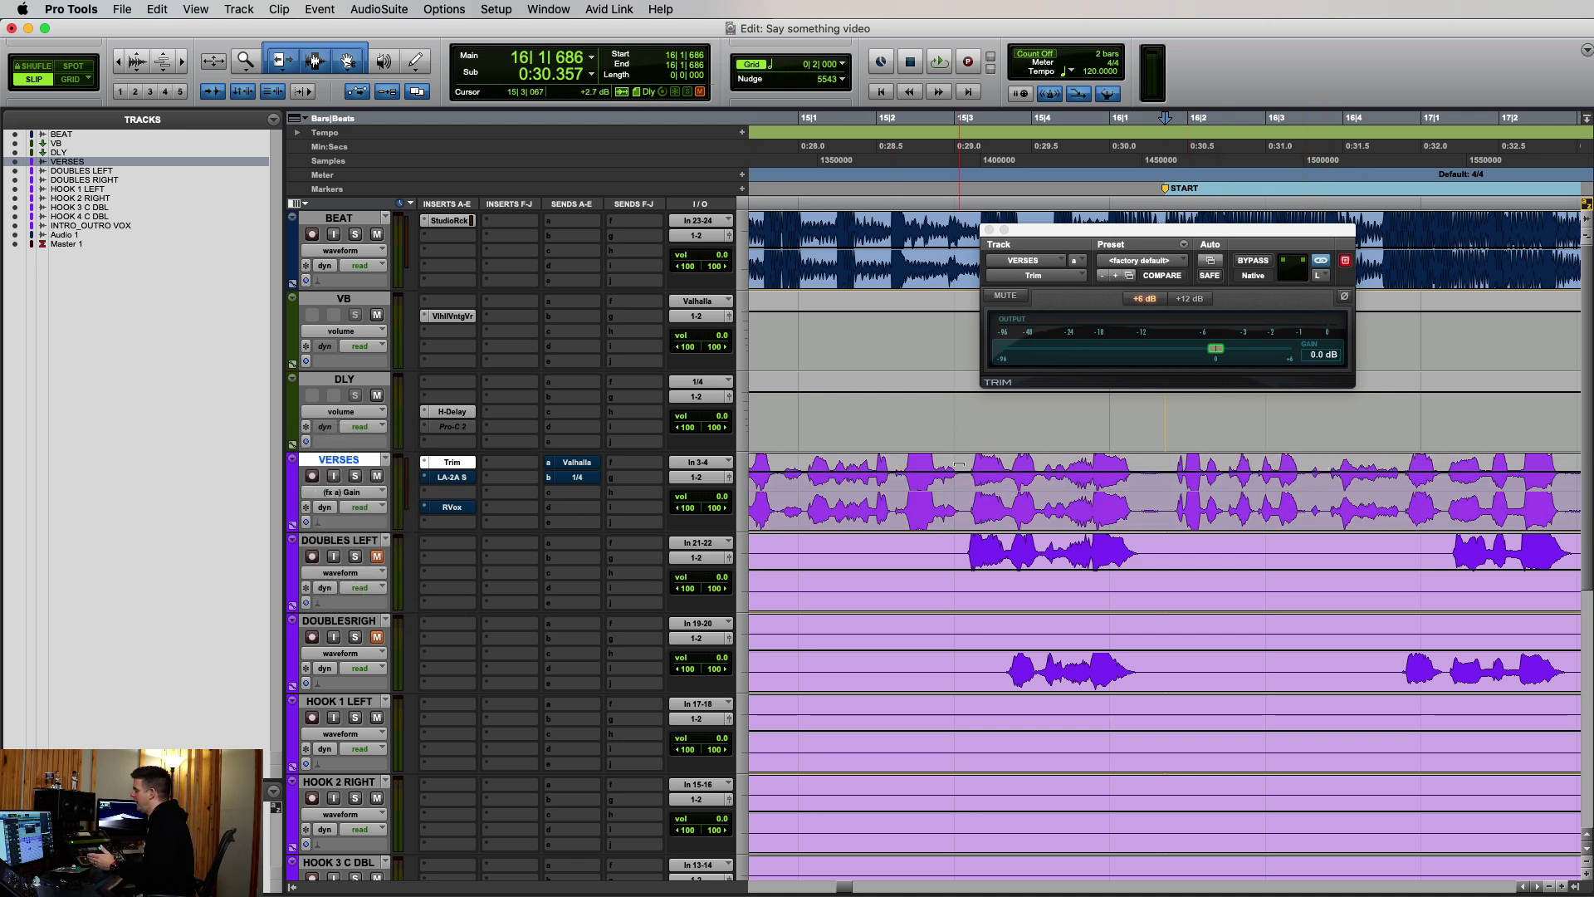
Remove the Trim plug-in from the VERSES track's first insert slot.
click(426, 465)
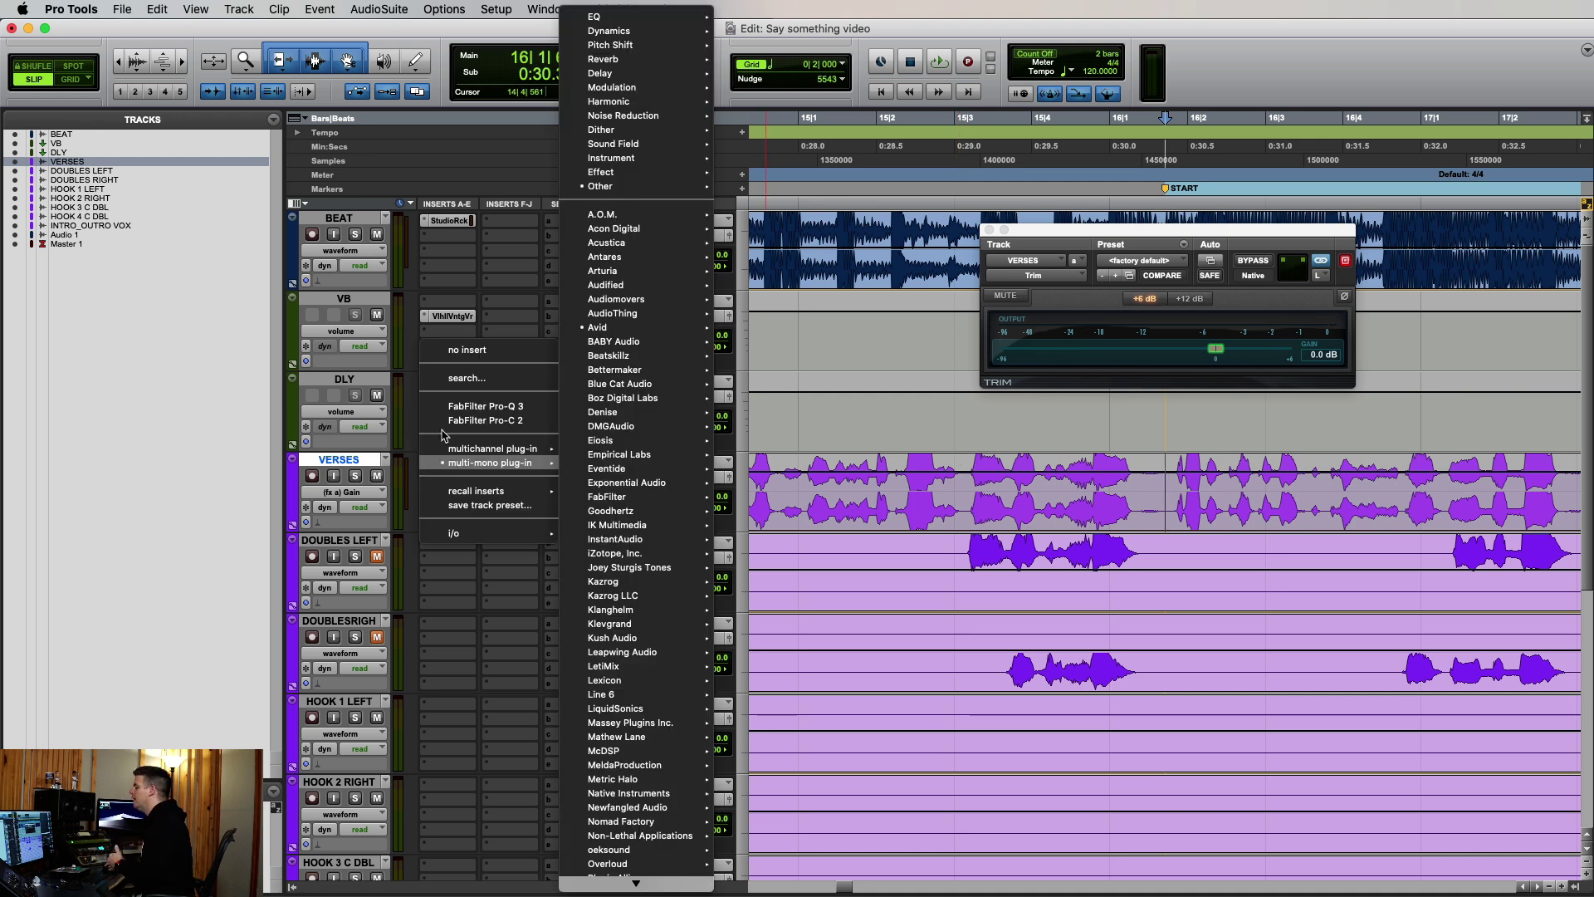
click(449, 349)
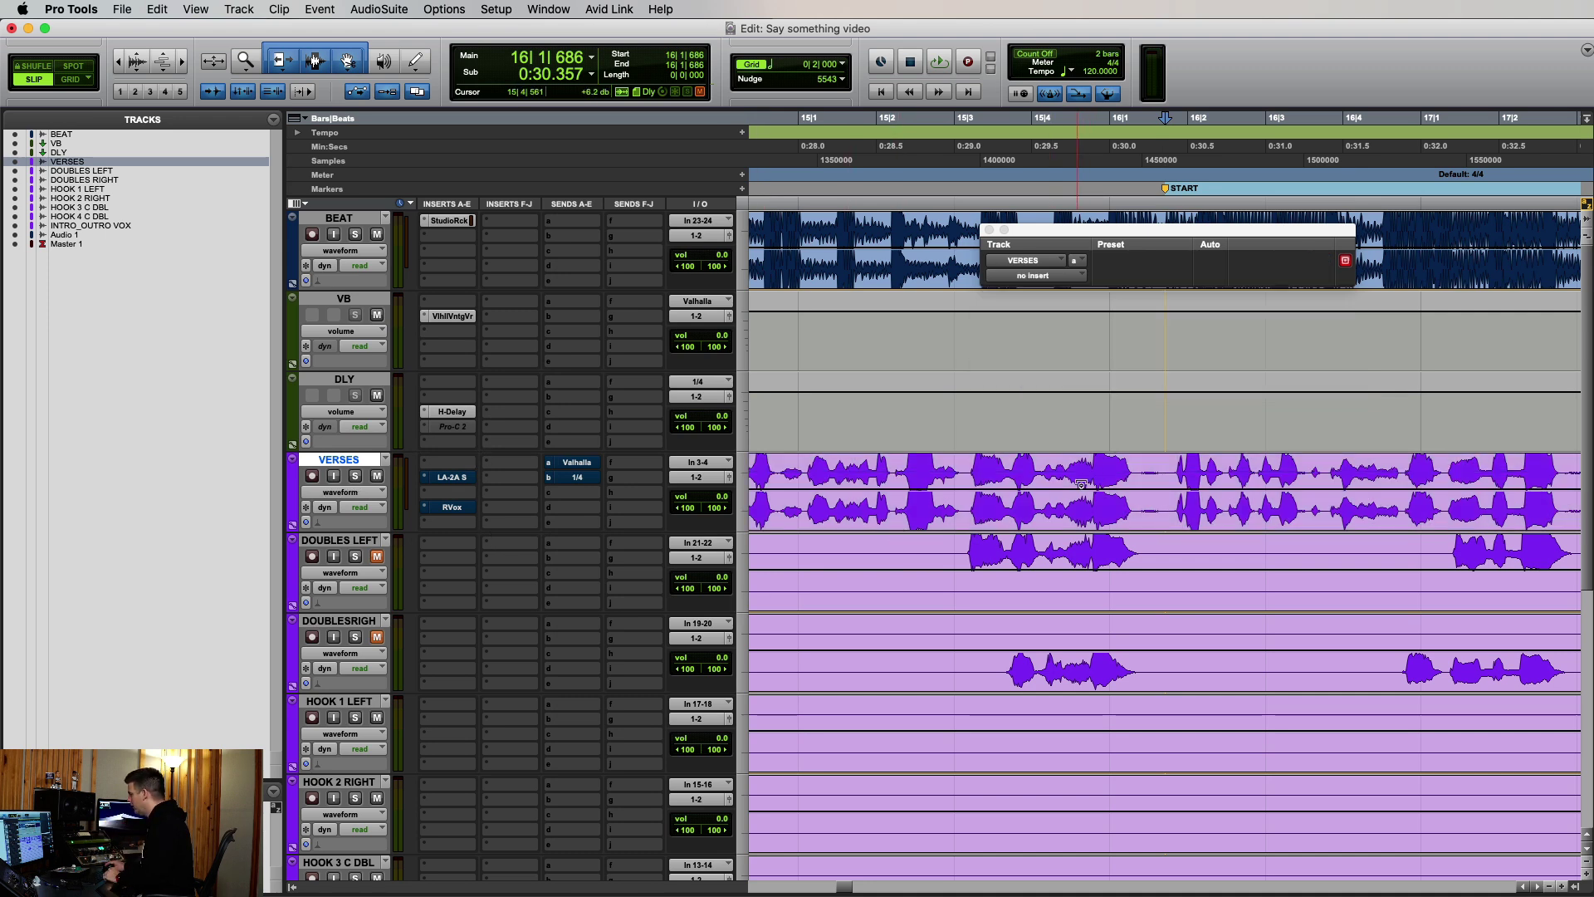
Solo the VERSES track and play the vocal from just before the START marker.
click(1164, 473)
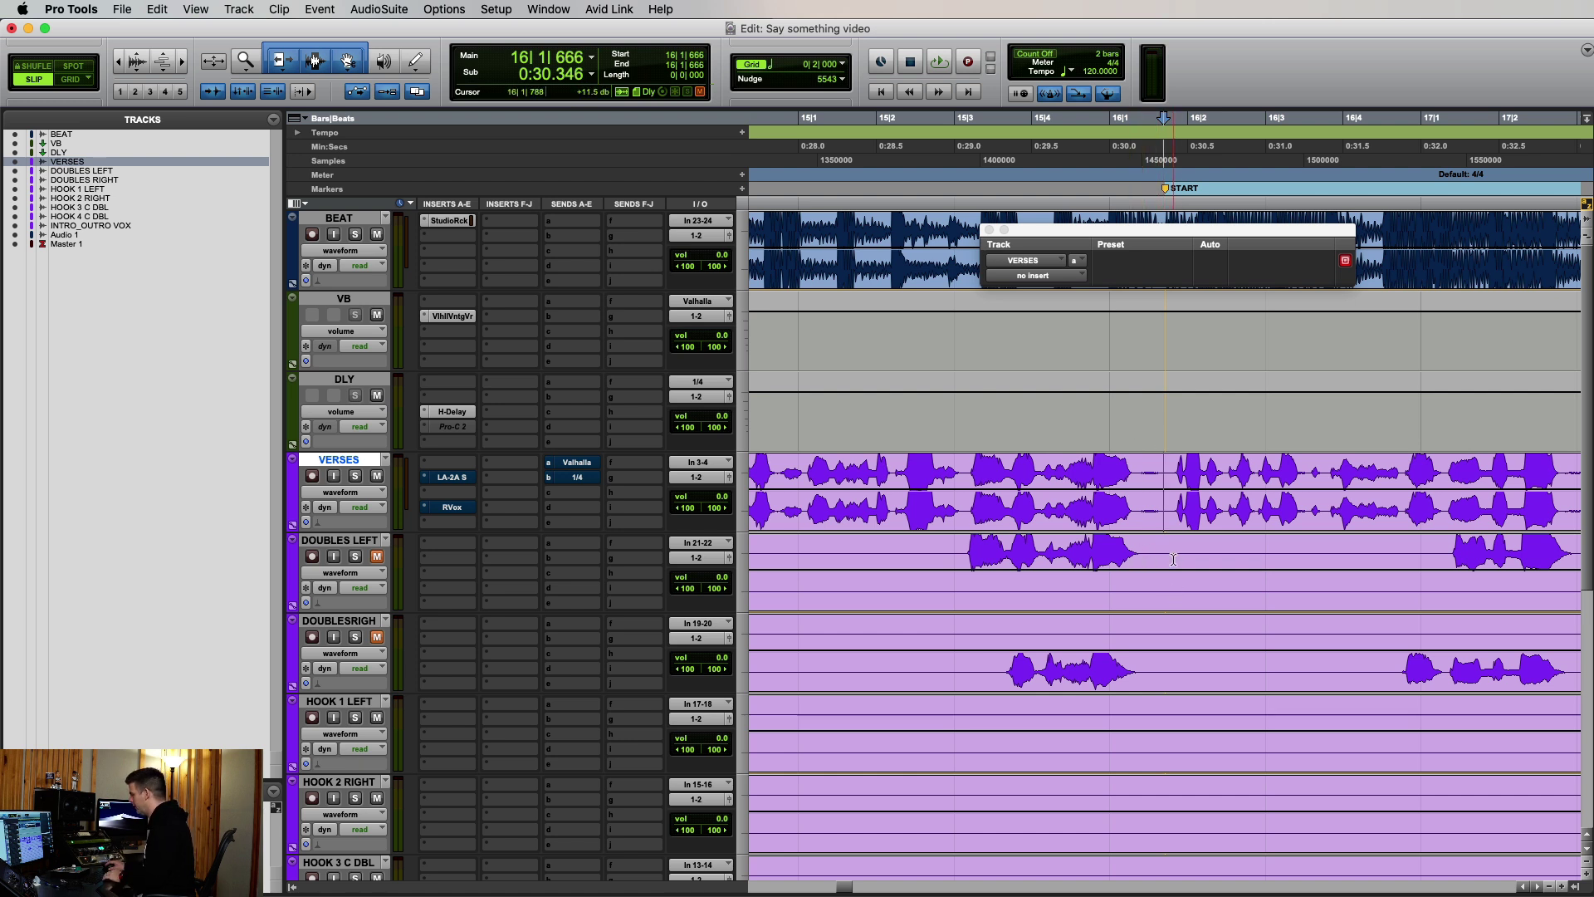
key(space)
key(space)
key(shift+s)
key(space)
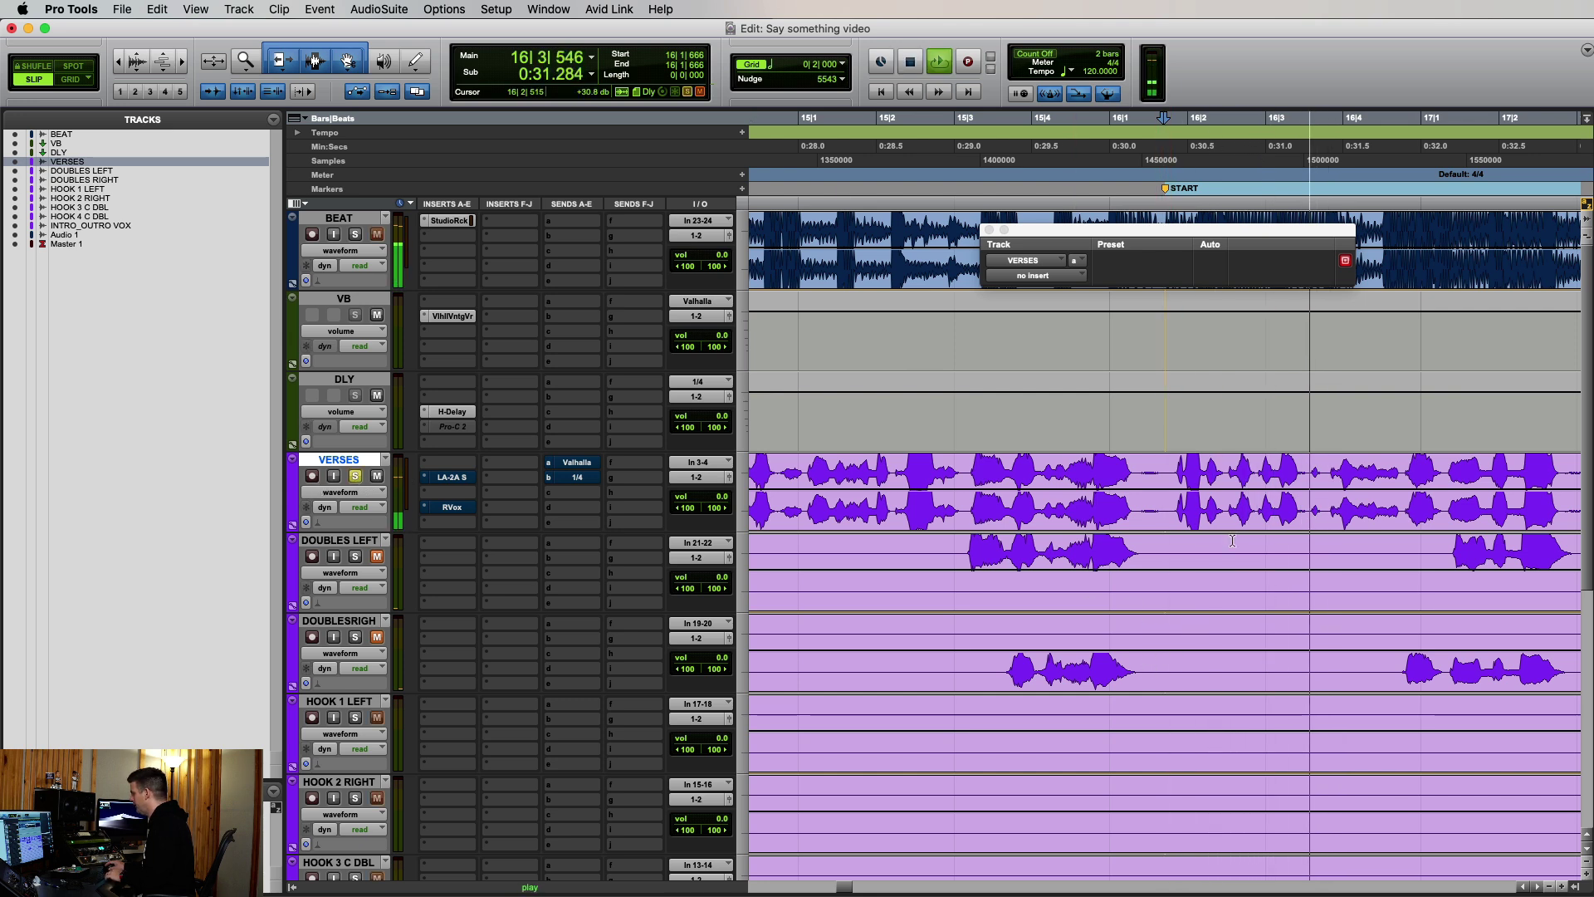
key(space)
Lower the clip gain of the short quiet sound from 16|2|499 to 16|2|620 on the VERSES track.
click(1230, 466)
key(super+bracketright)
key(super+bracketright)
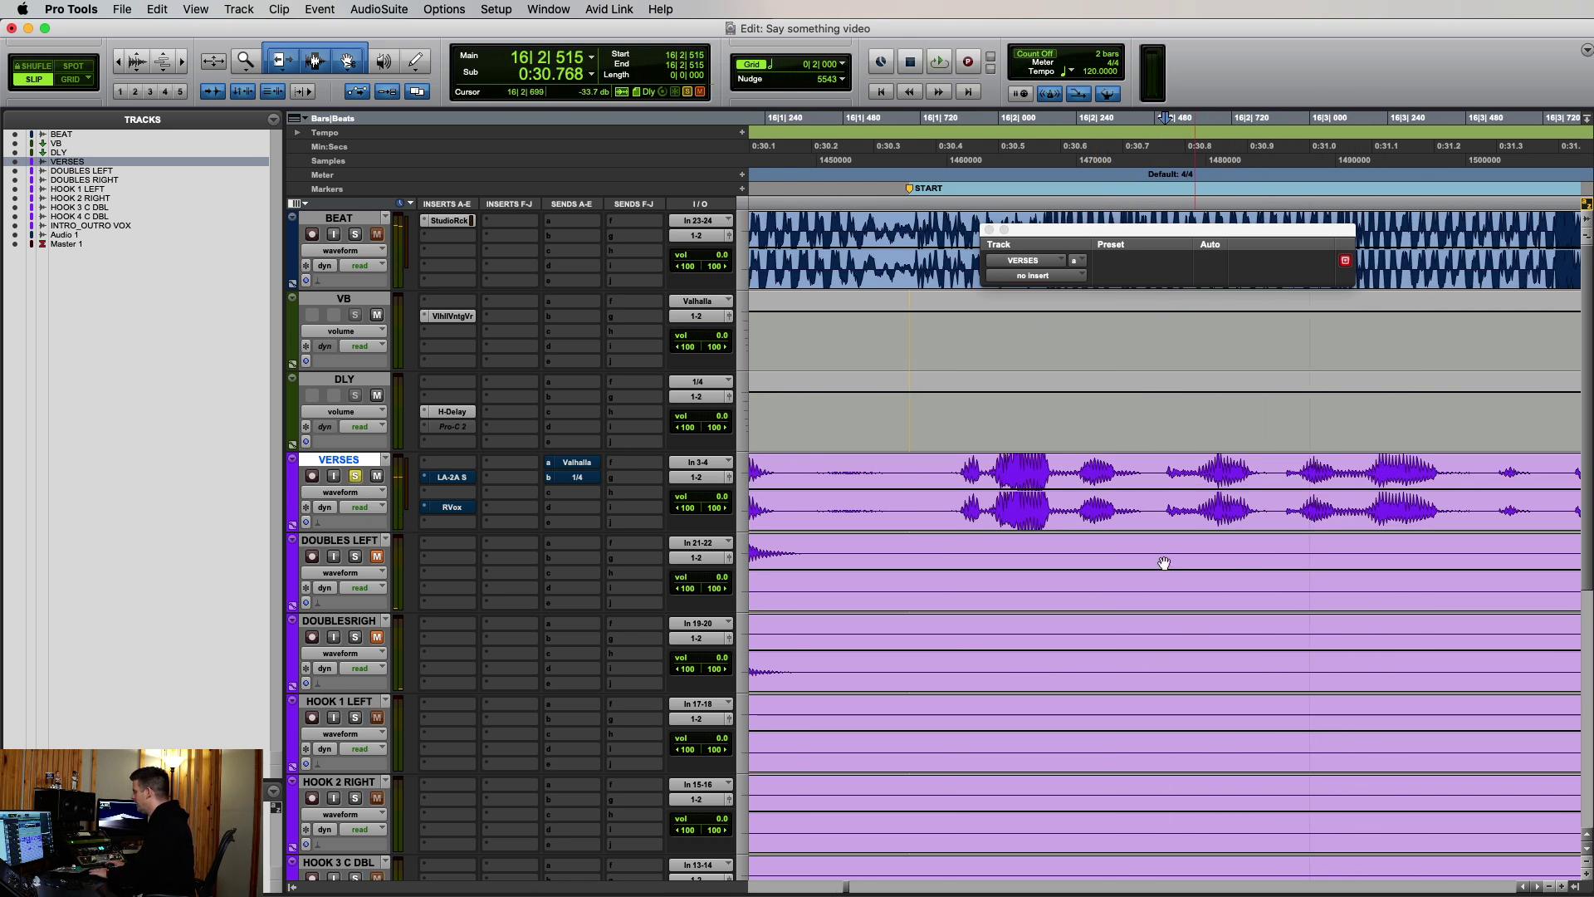
mouse_move(1166, 476)
mouse_down()
mouse_move(1201, 506)
mouse_move(1167, 498)
mouse_move(1200, 520)
mouse_move(1184, 495)
mouse_up()
click(1178, 488)
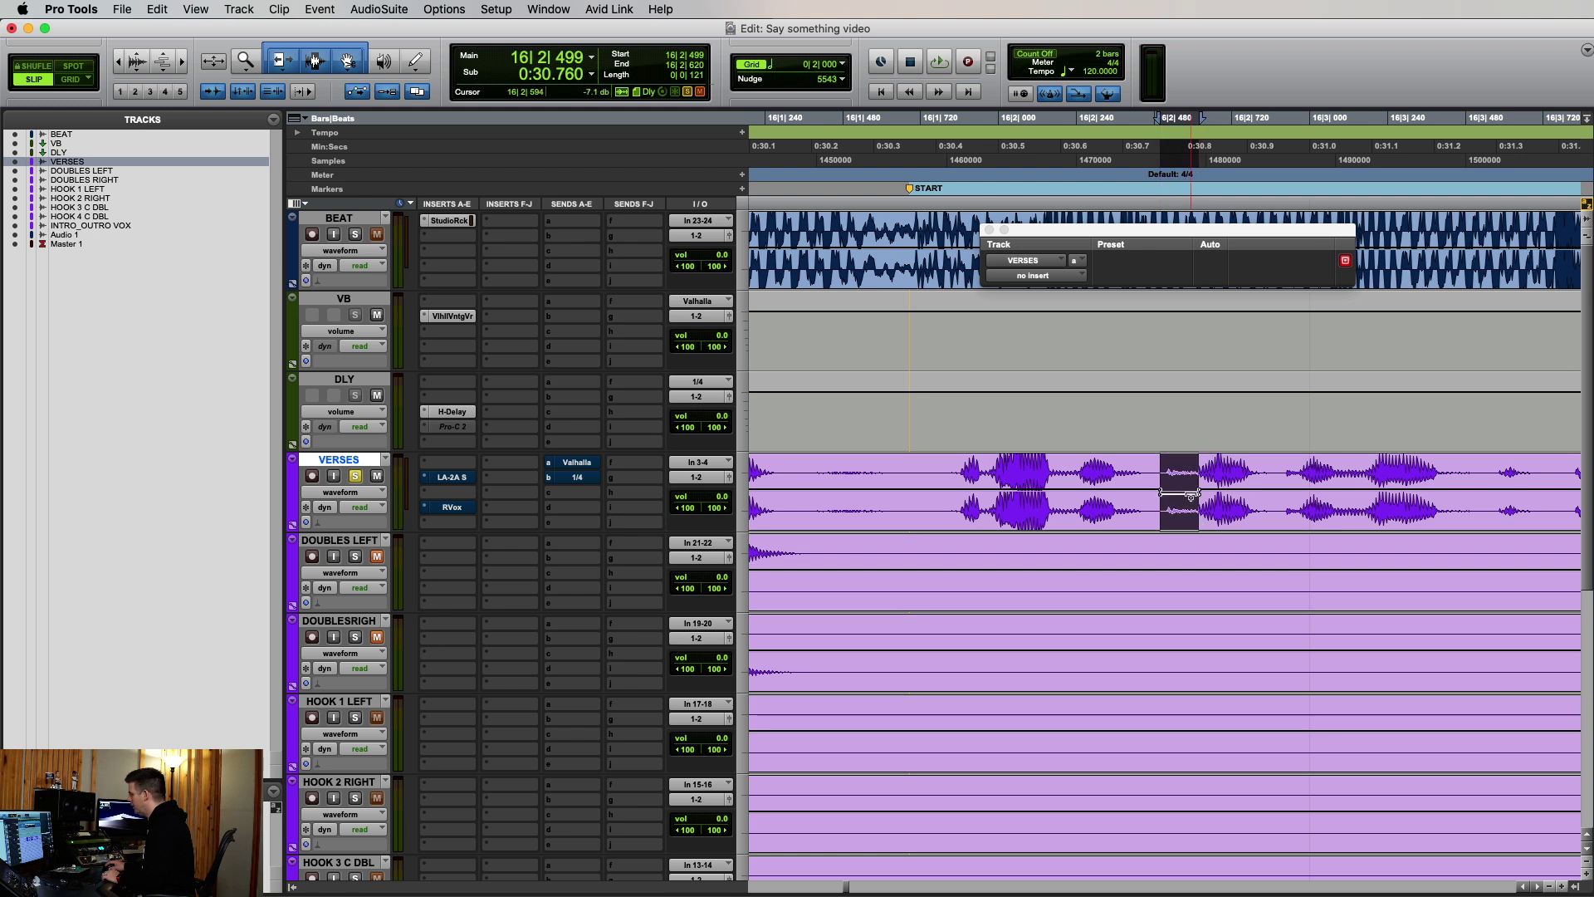
key(t)
key(t)
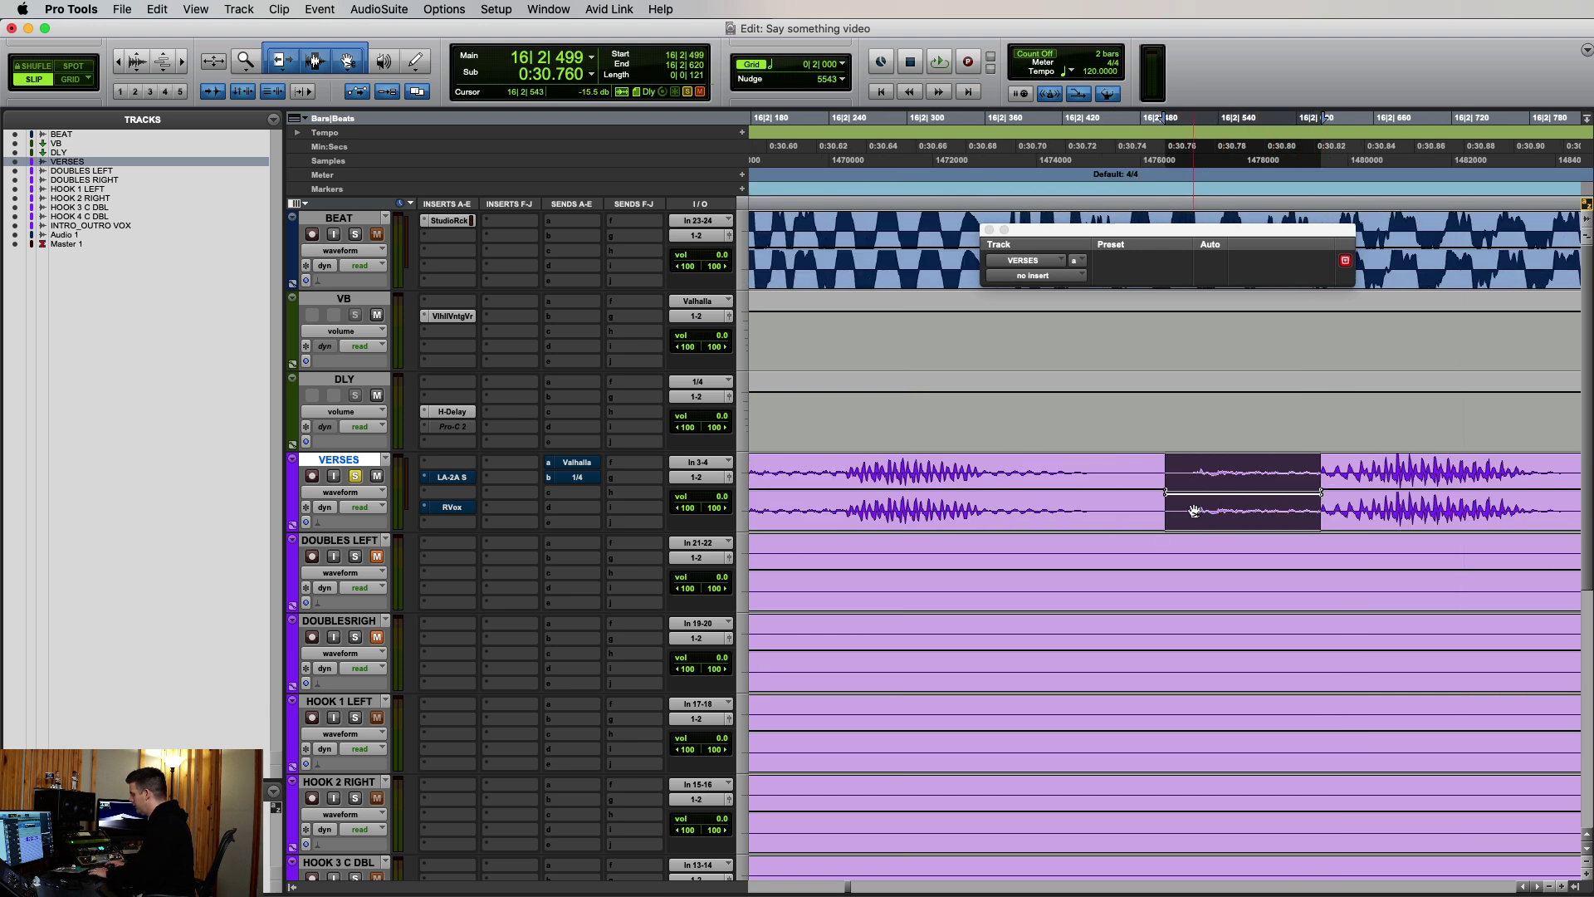
Enlarge the VERSES track and raise the end point of the gain dip at 16|2|620 to form an upward ramp, and play it back.
click(736, 494)
click(763, 509)
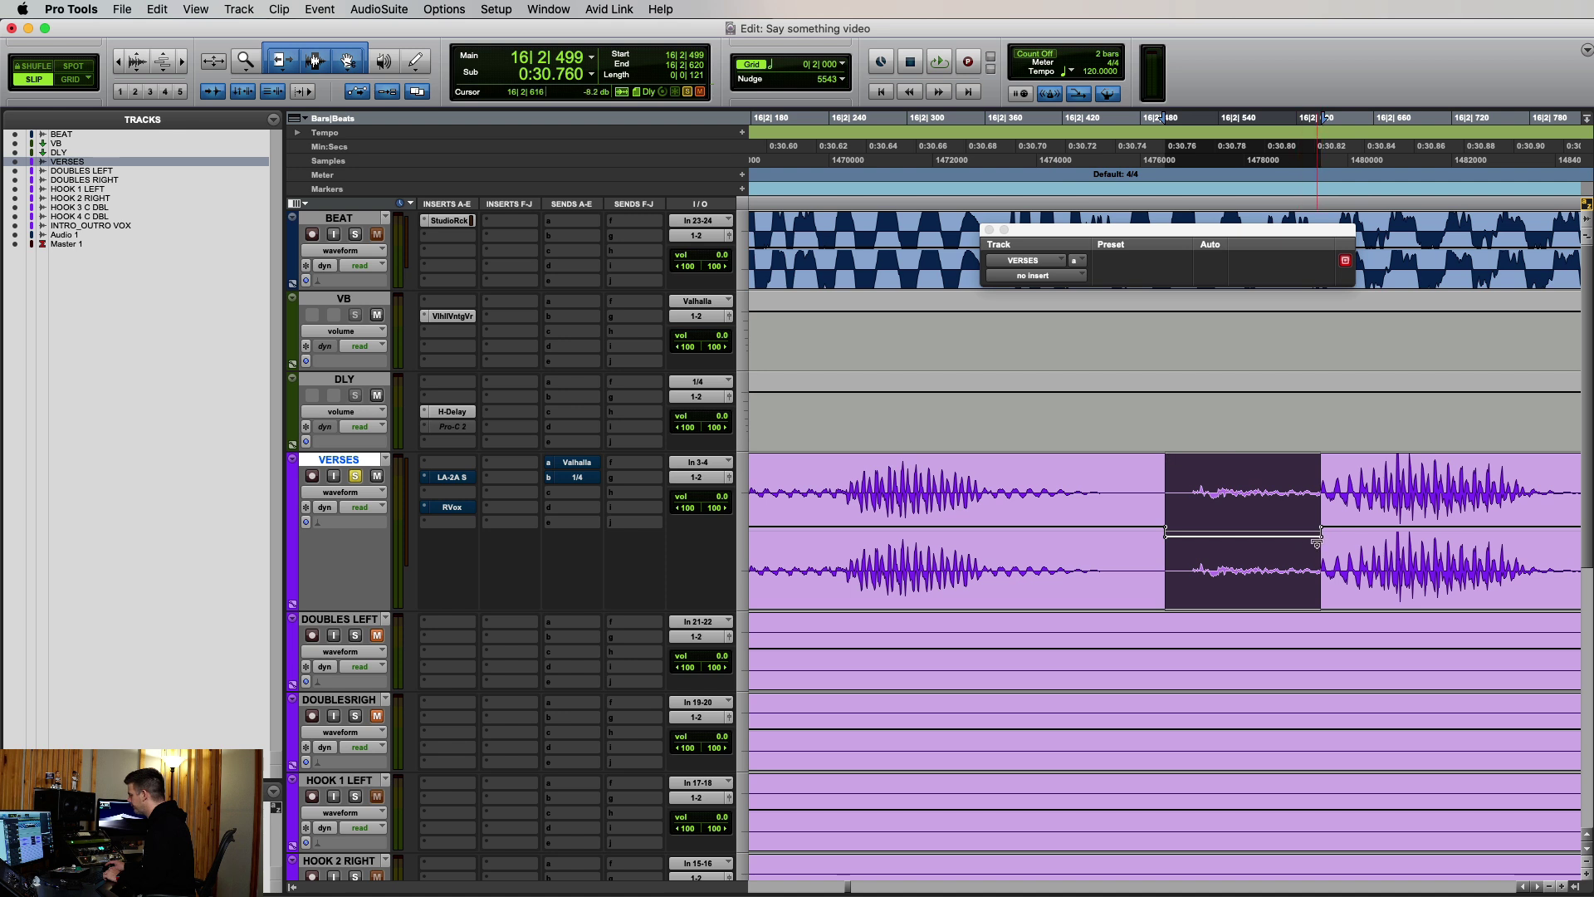
drag(1324, 540, 1321, 531)
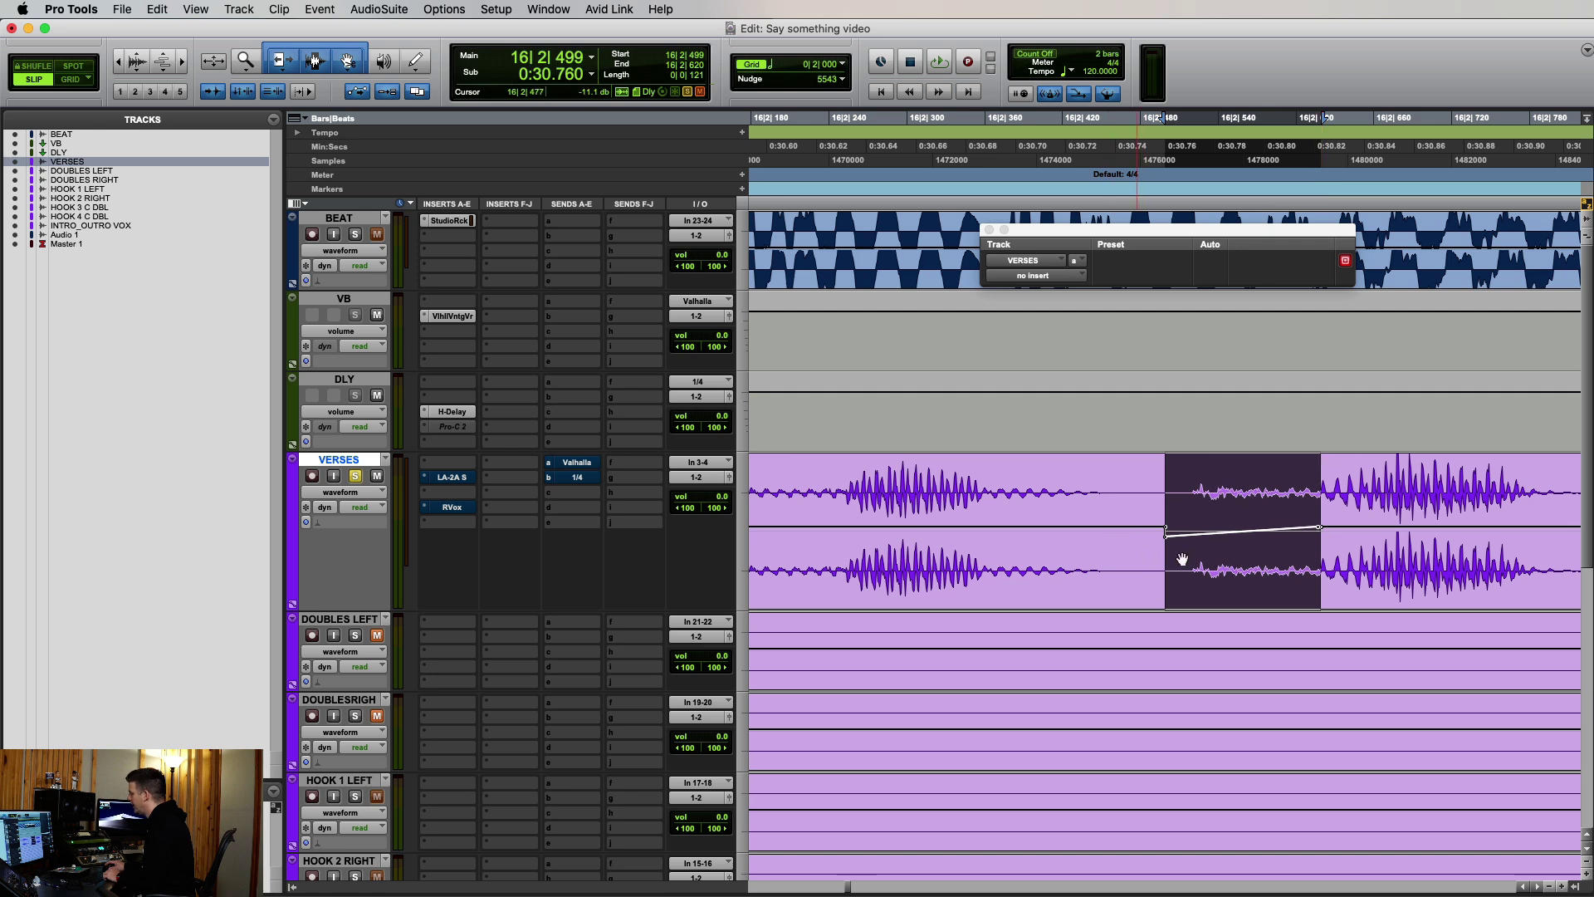
key(super+bracketleft)
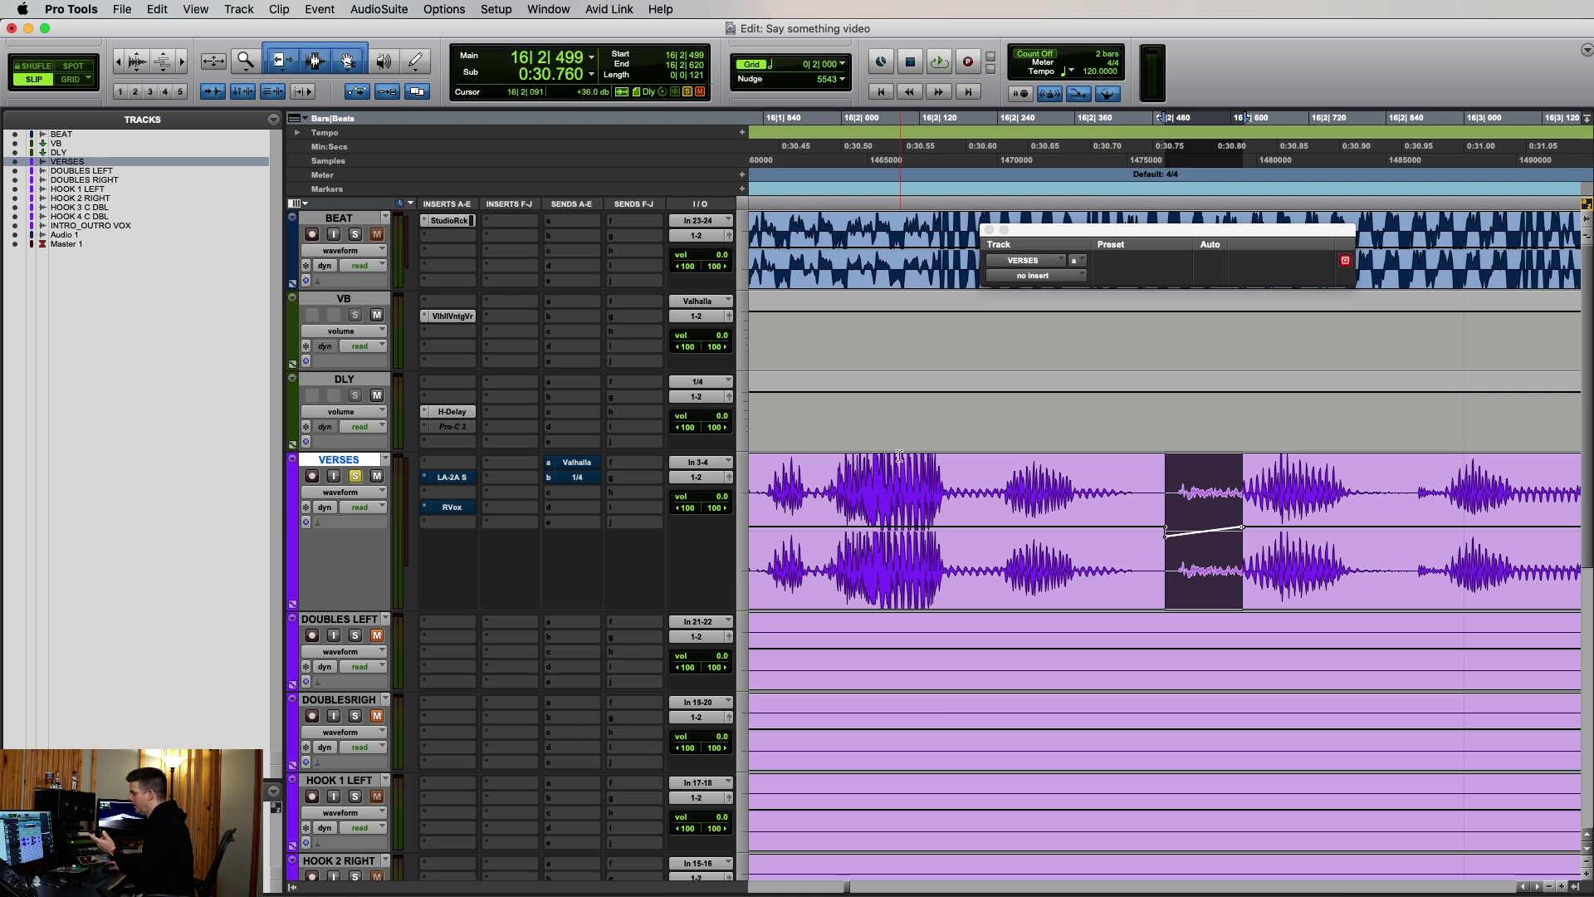
click(863, 476)
key(space)
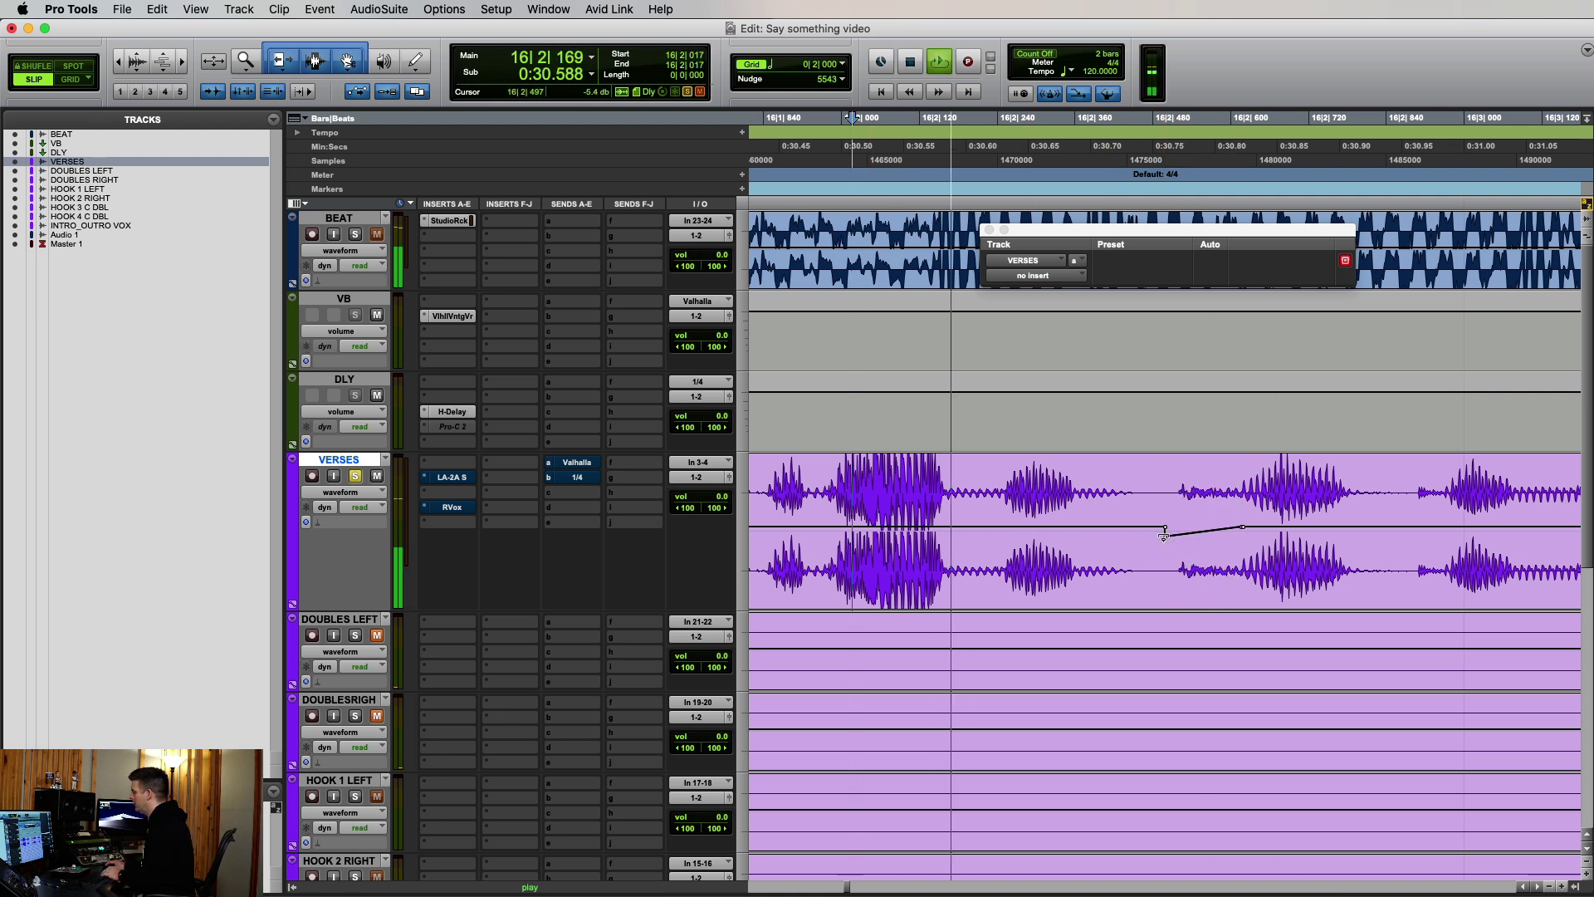
key(space)
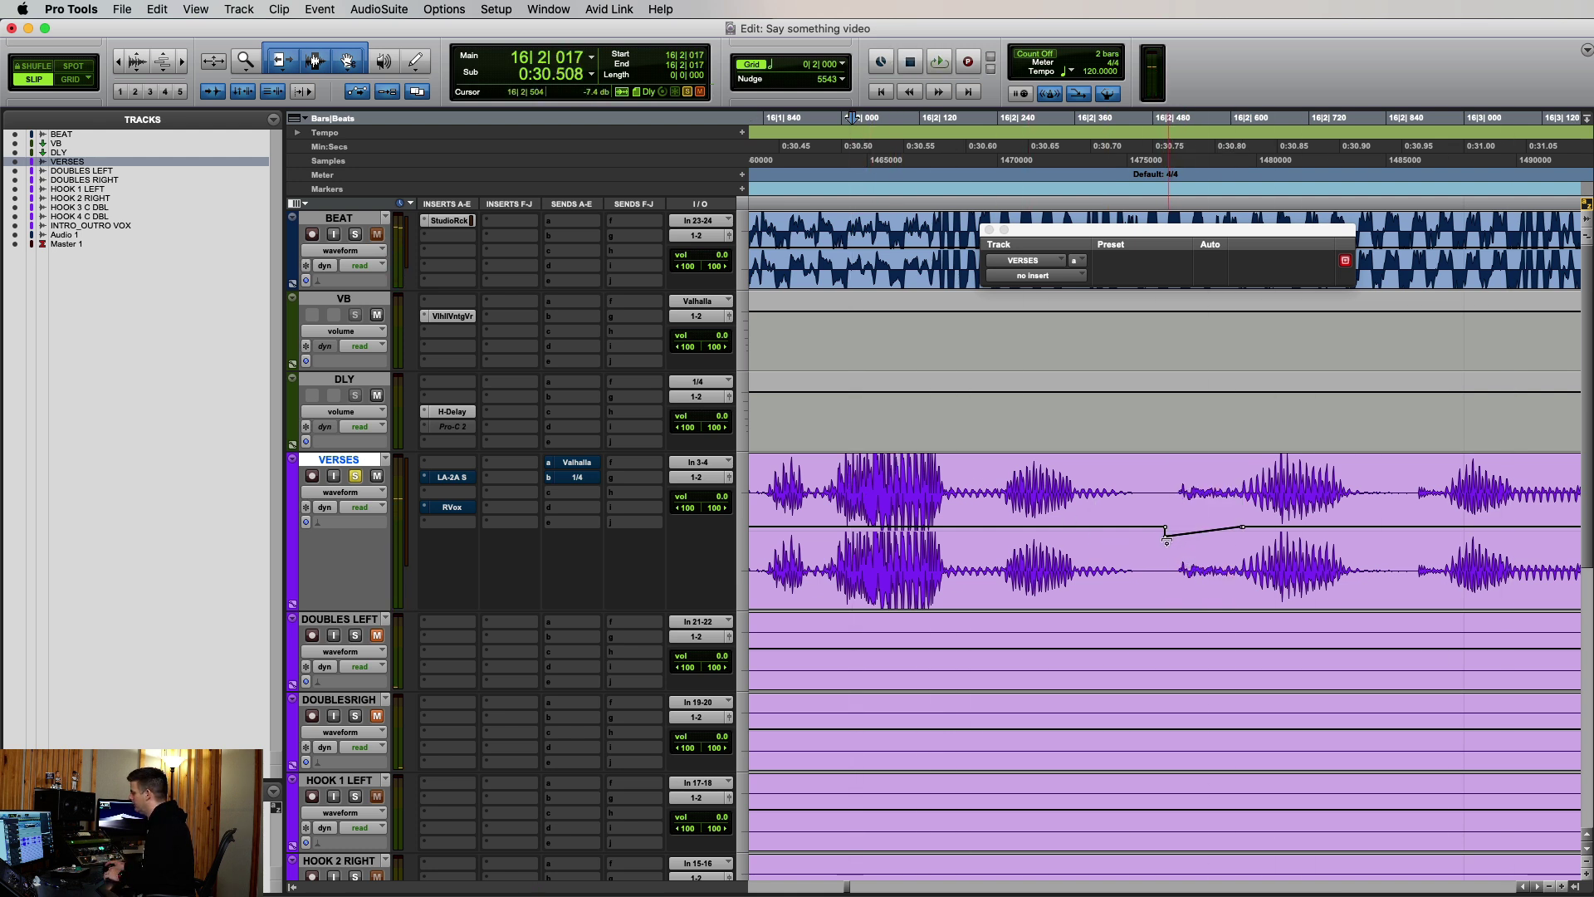
Lower the start point of the clip gain ramp at 16|2|499 further and listen to the result.
drag(1163, 535, 1166, 545)
key(space)
key(space)
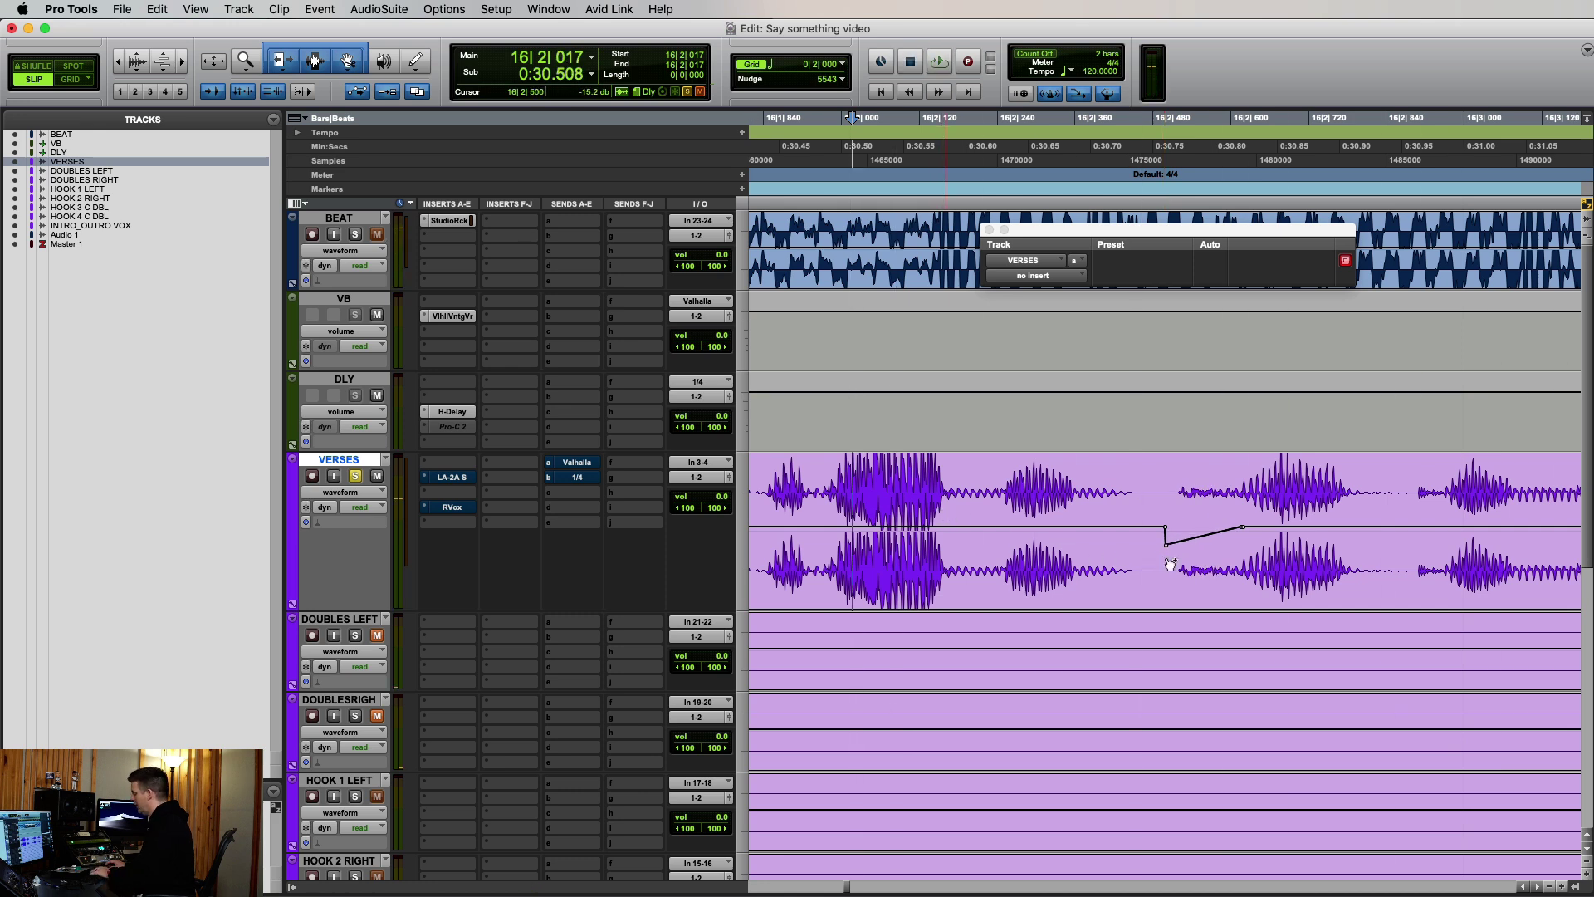
scroll(1162, 562, down, 1)
scroll(1162, 562, down, 1)
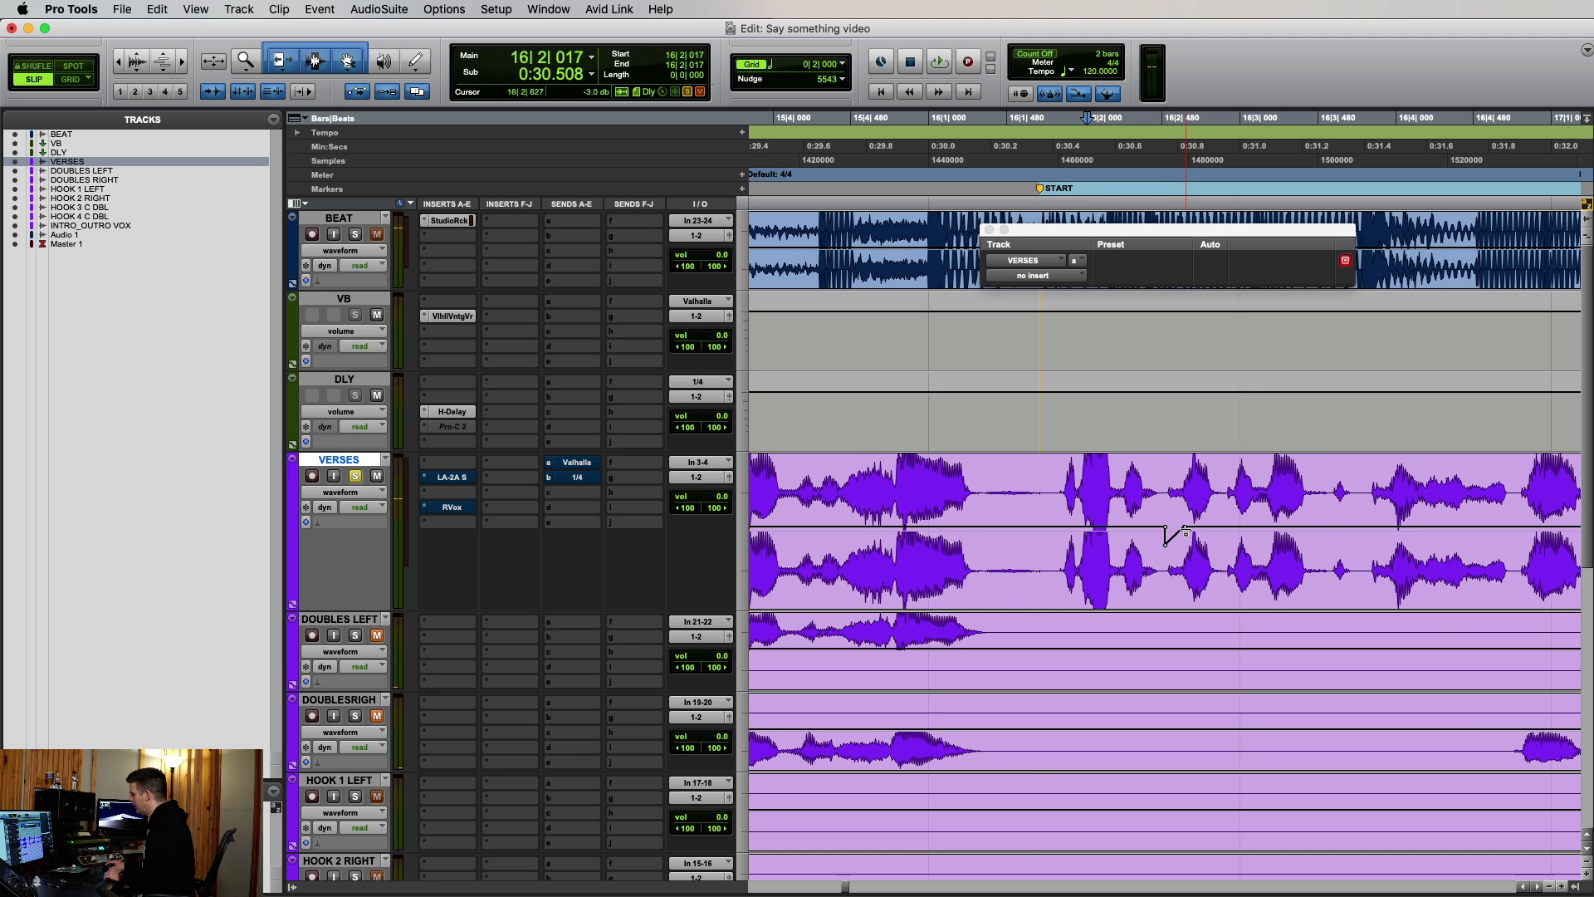
key(space)
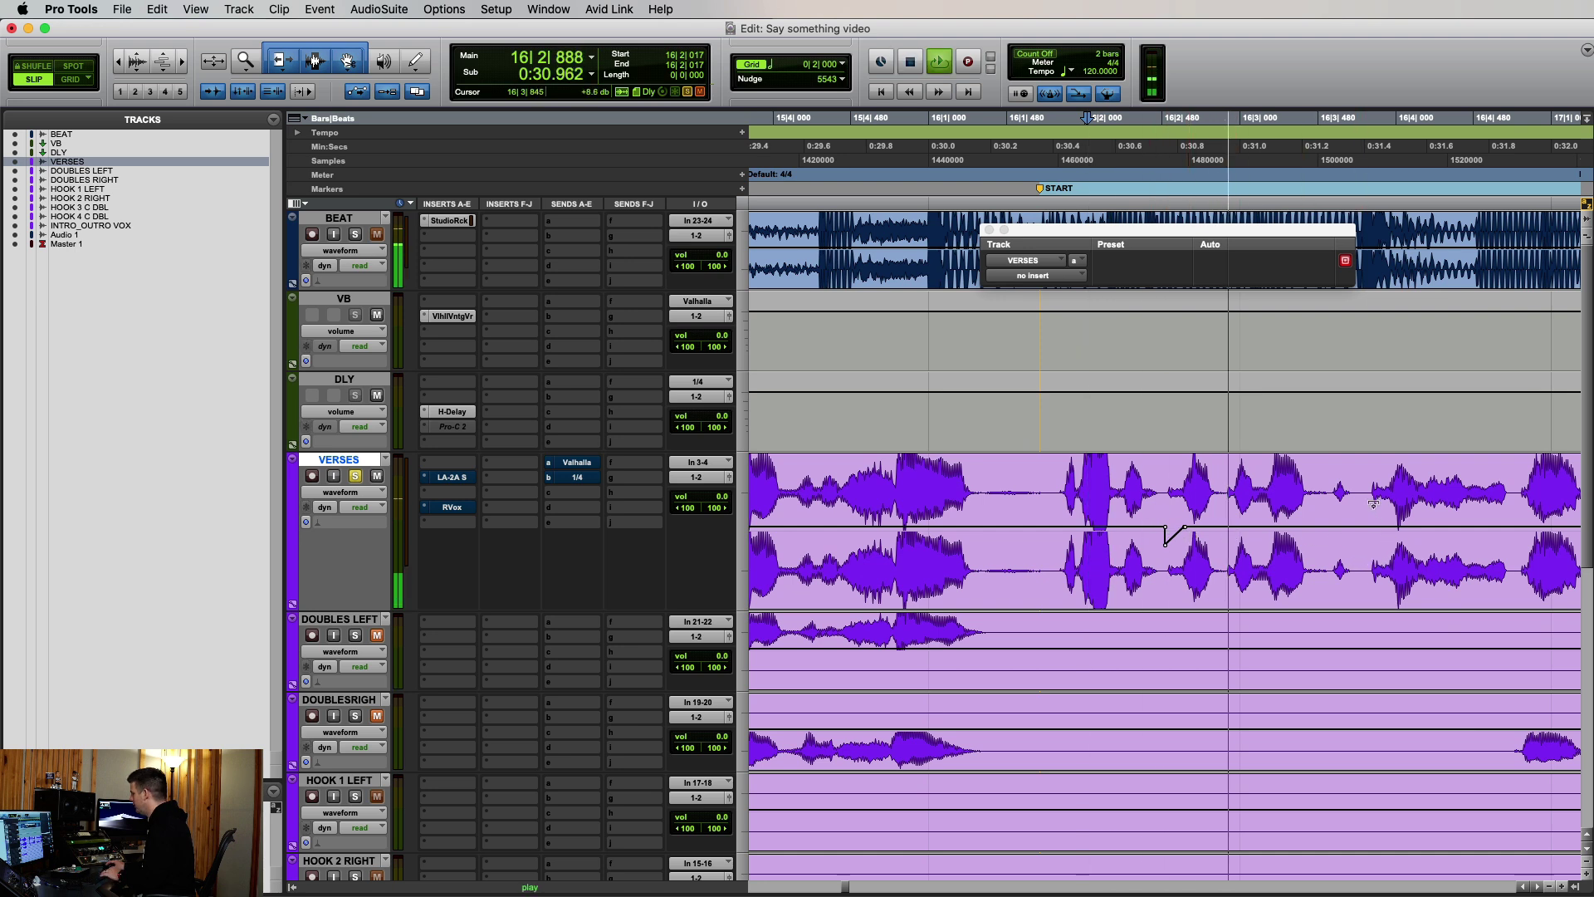
key(space)
Add a clip gain dip that ramps back up over the word onset near 16|3|800 on VERSES, and play it back.
click(1365, 485)
key(t)
key(t)
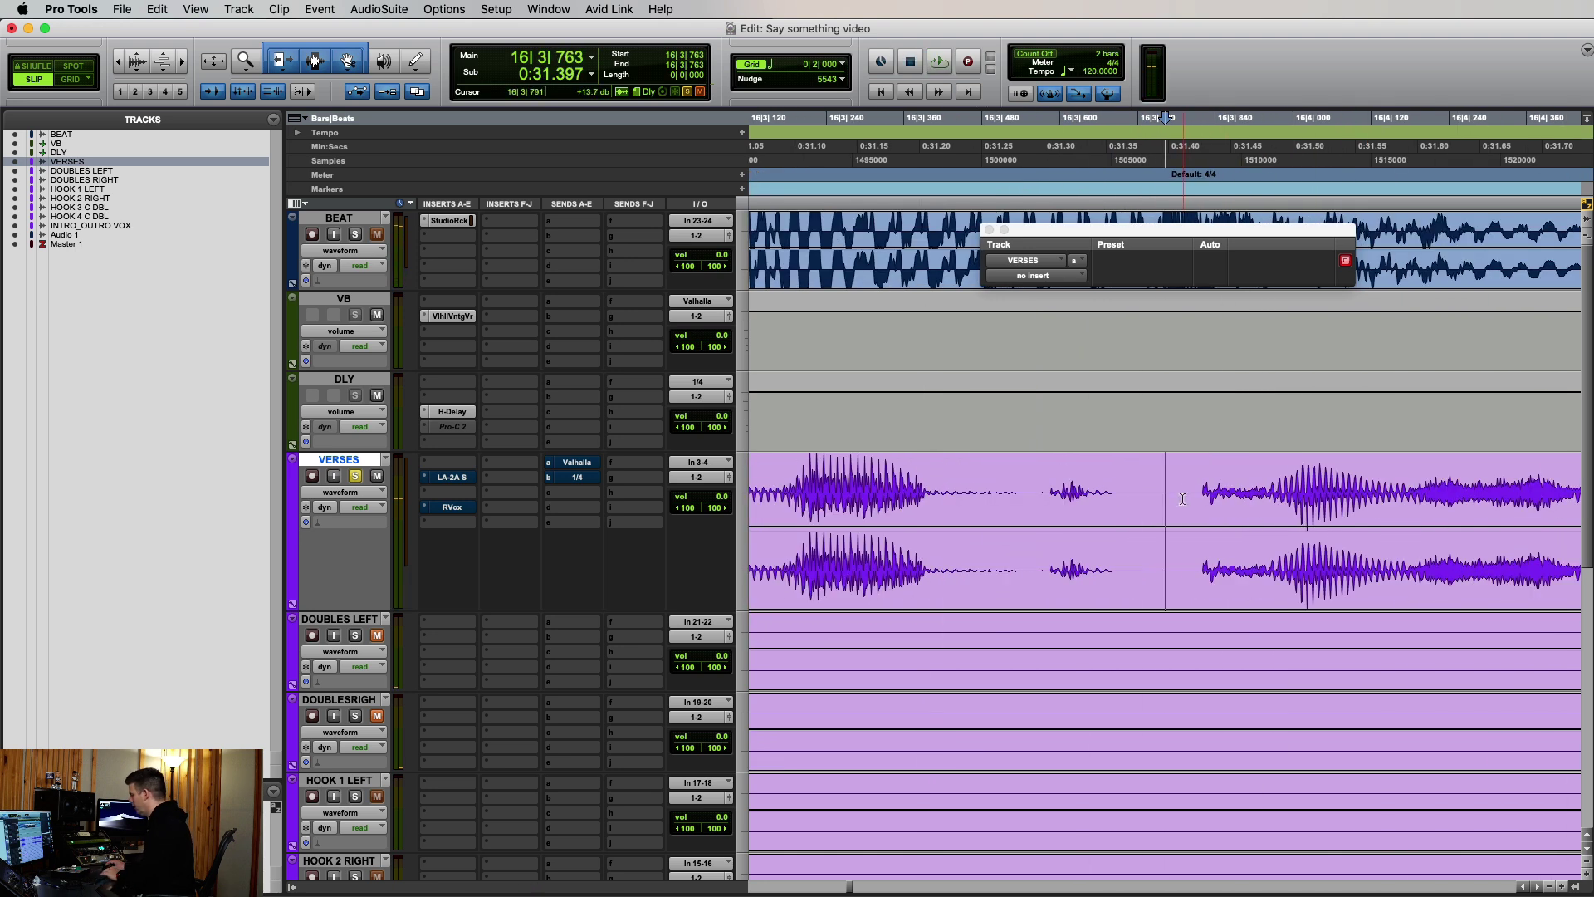
drag(1196, 492, 1270, 527)
click(773, 504)
key(space)
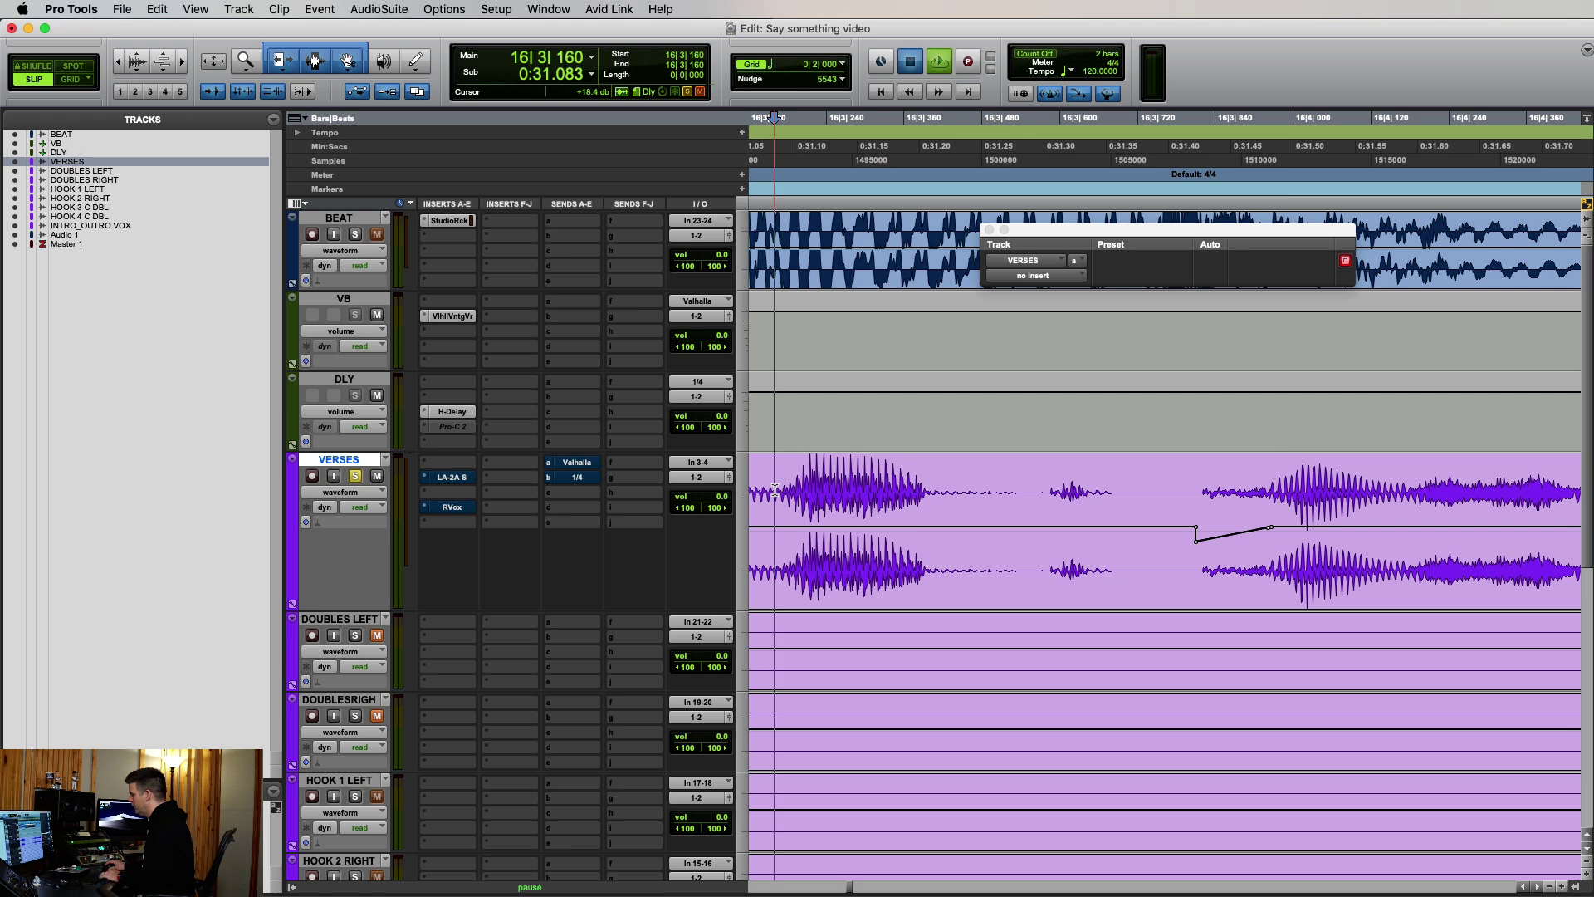
key(super+bracketleft)
key(super+bracketleft)
key(super+bracketleft)
key(space)
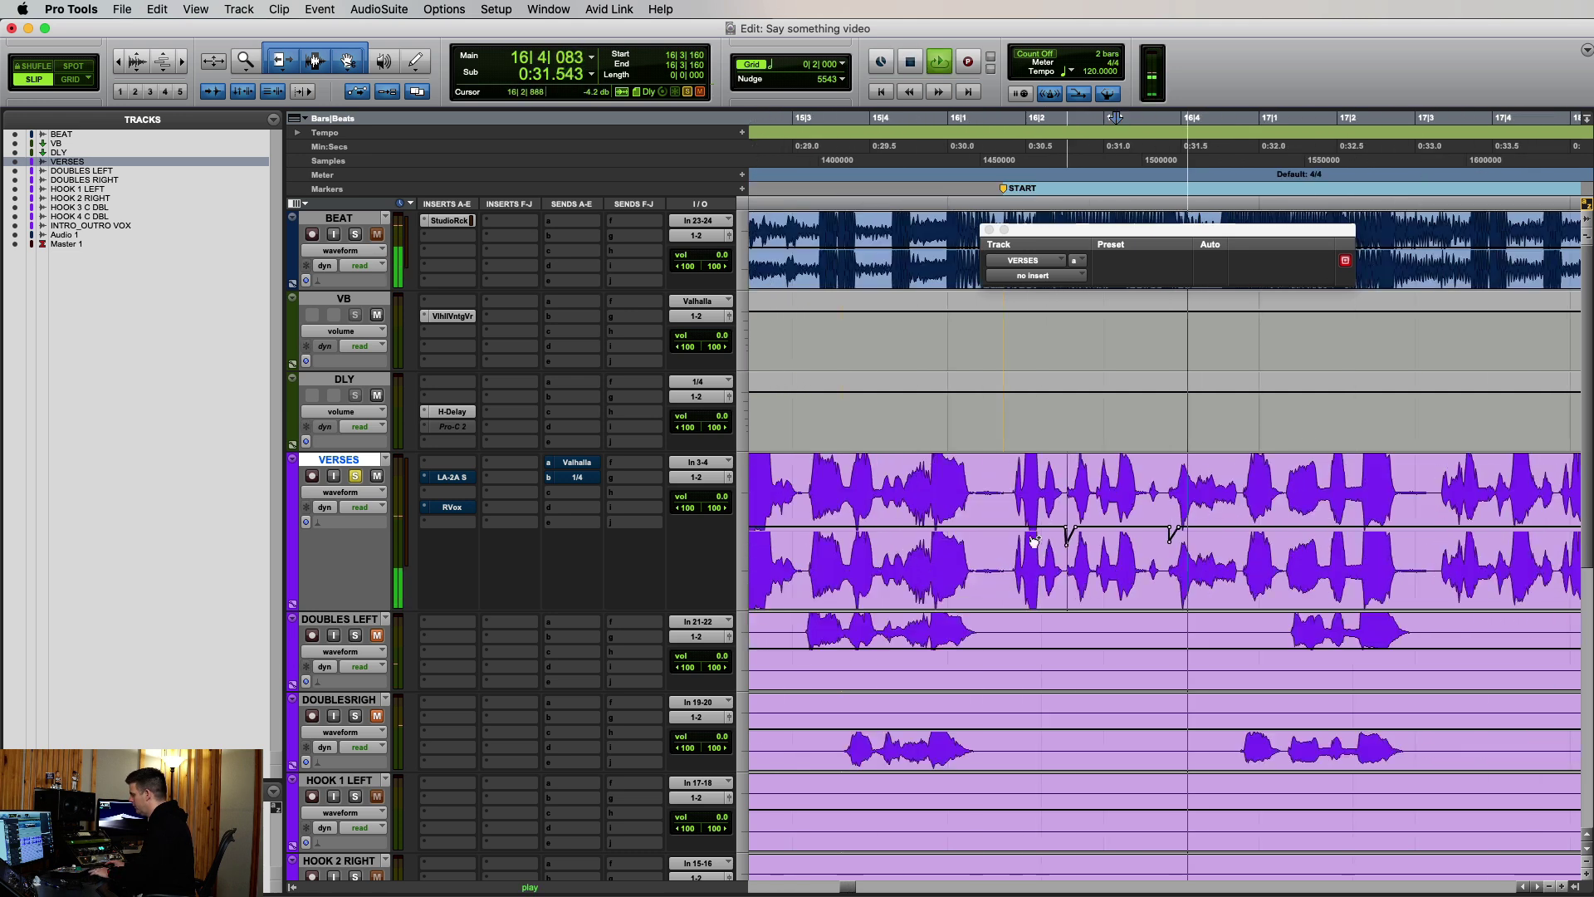
Play the VERSES vocal from 16|1|614 onward to check both gain ramps and the following words.
click(1000, 501)
key(space)
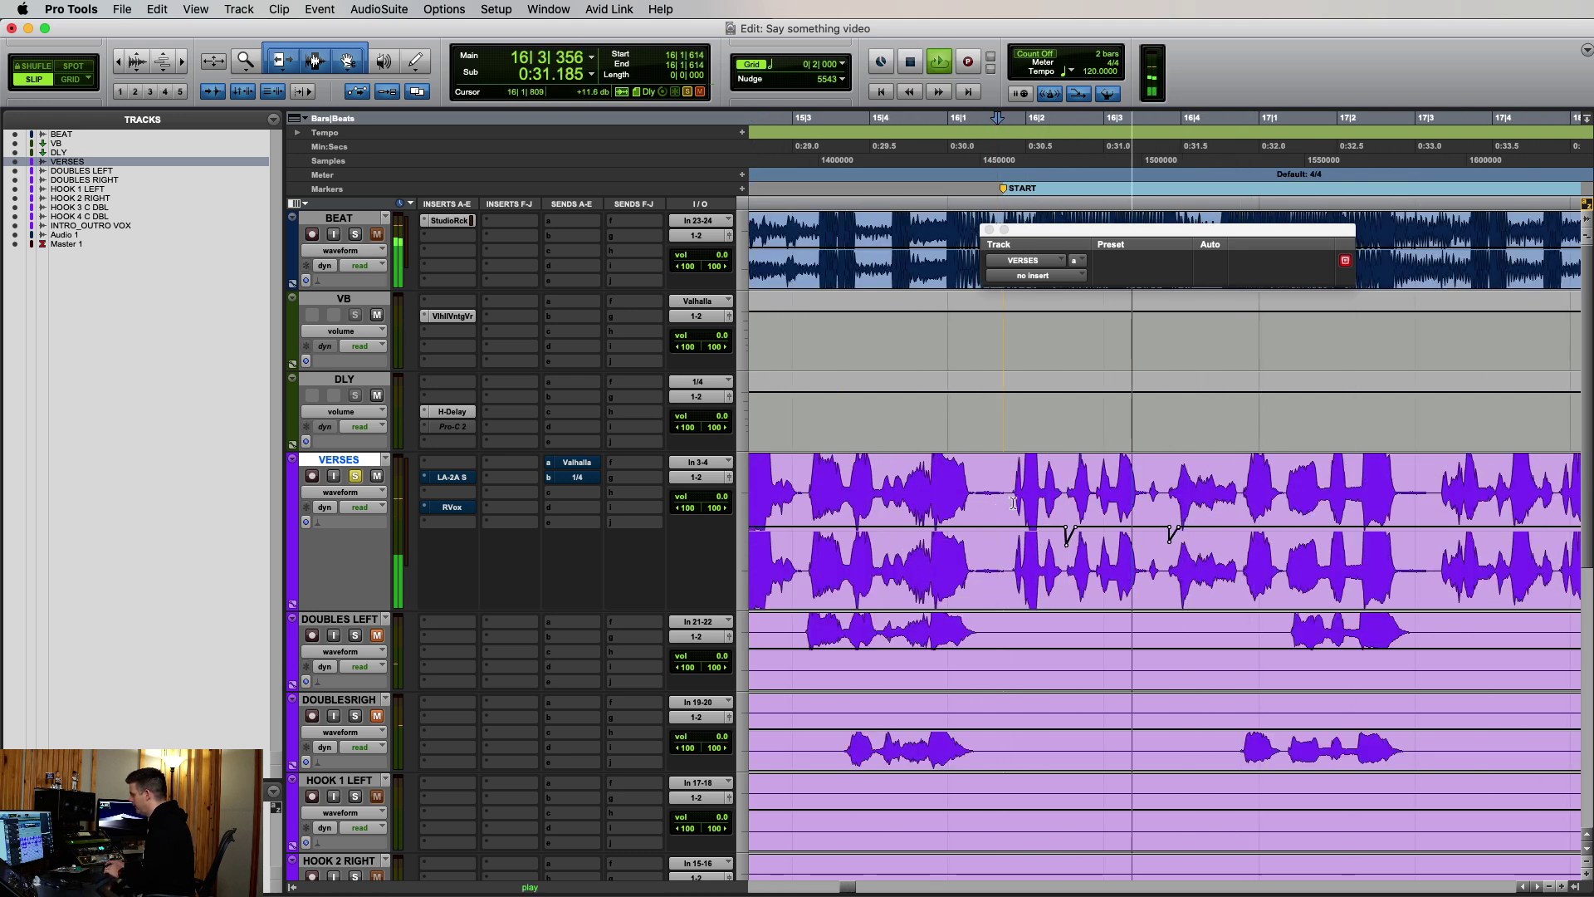
key(space)
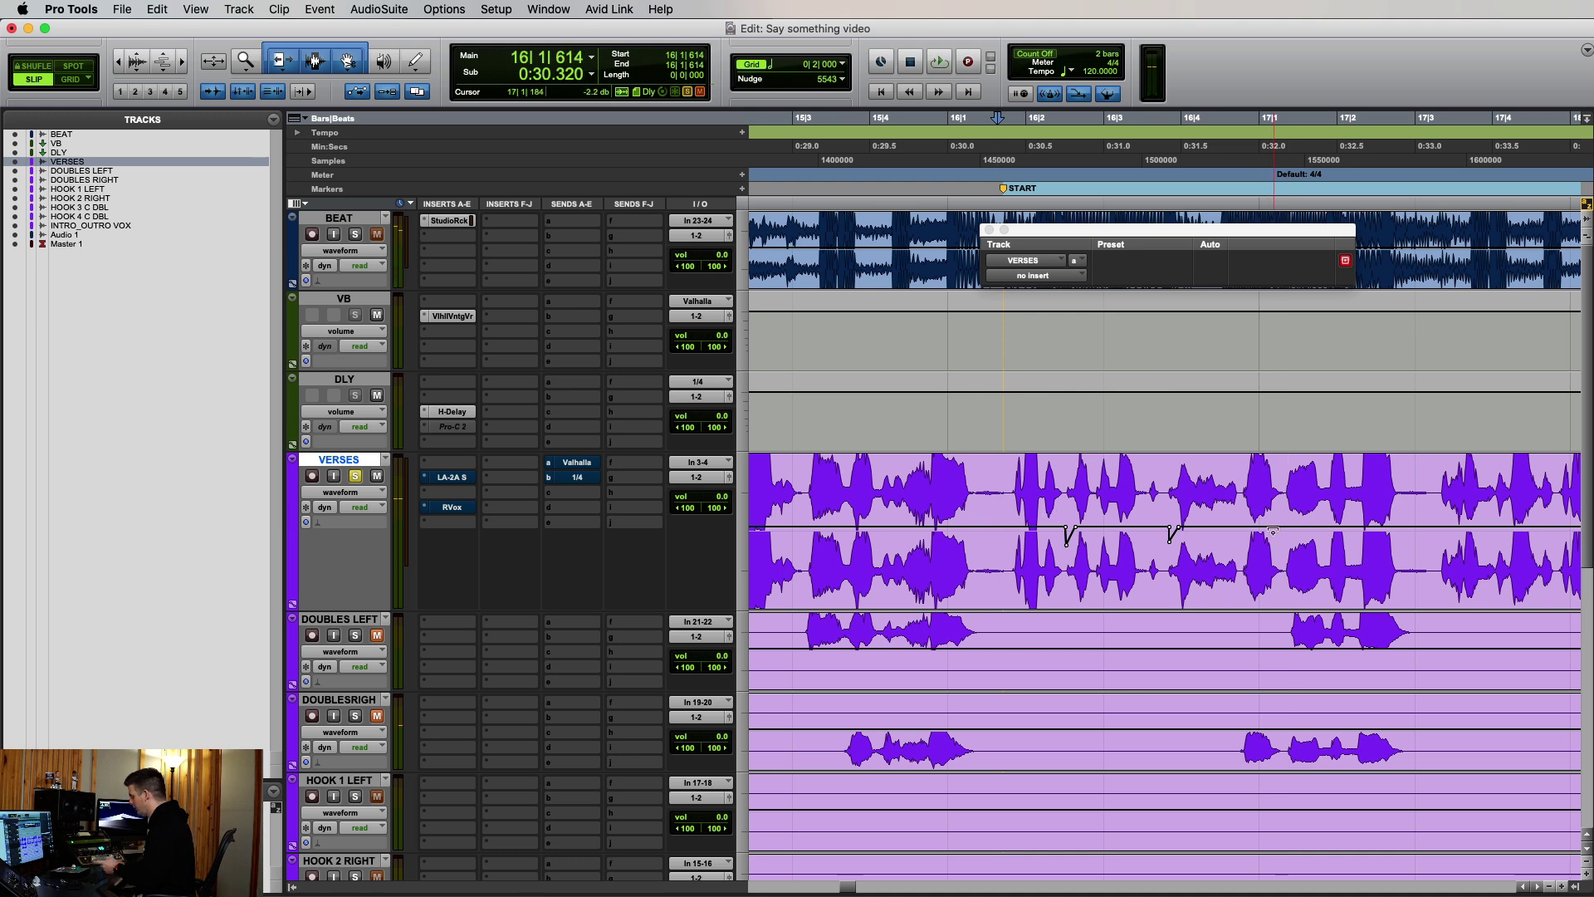
key(super+bracketleft)
click(1172, 497)
click(1159, 493)
key(space)
key(super+bracketright)
key(space)
key(space)
Lower the clip gain of the VERSES section from 16|4|146 to 16|4|422 by about 3.4 dB.
click(1250, 489)
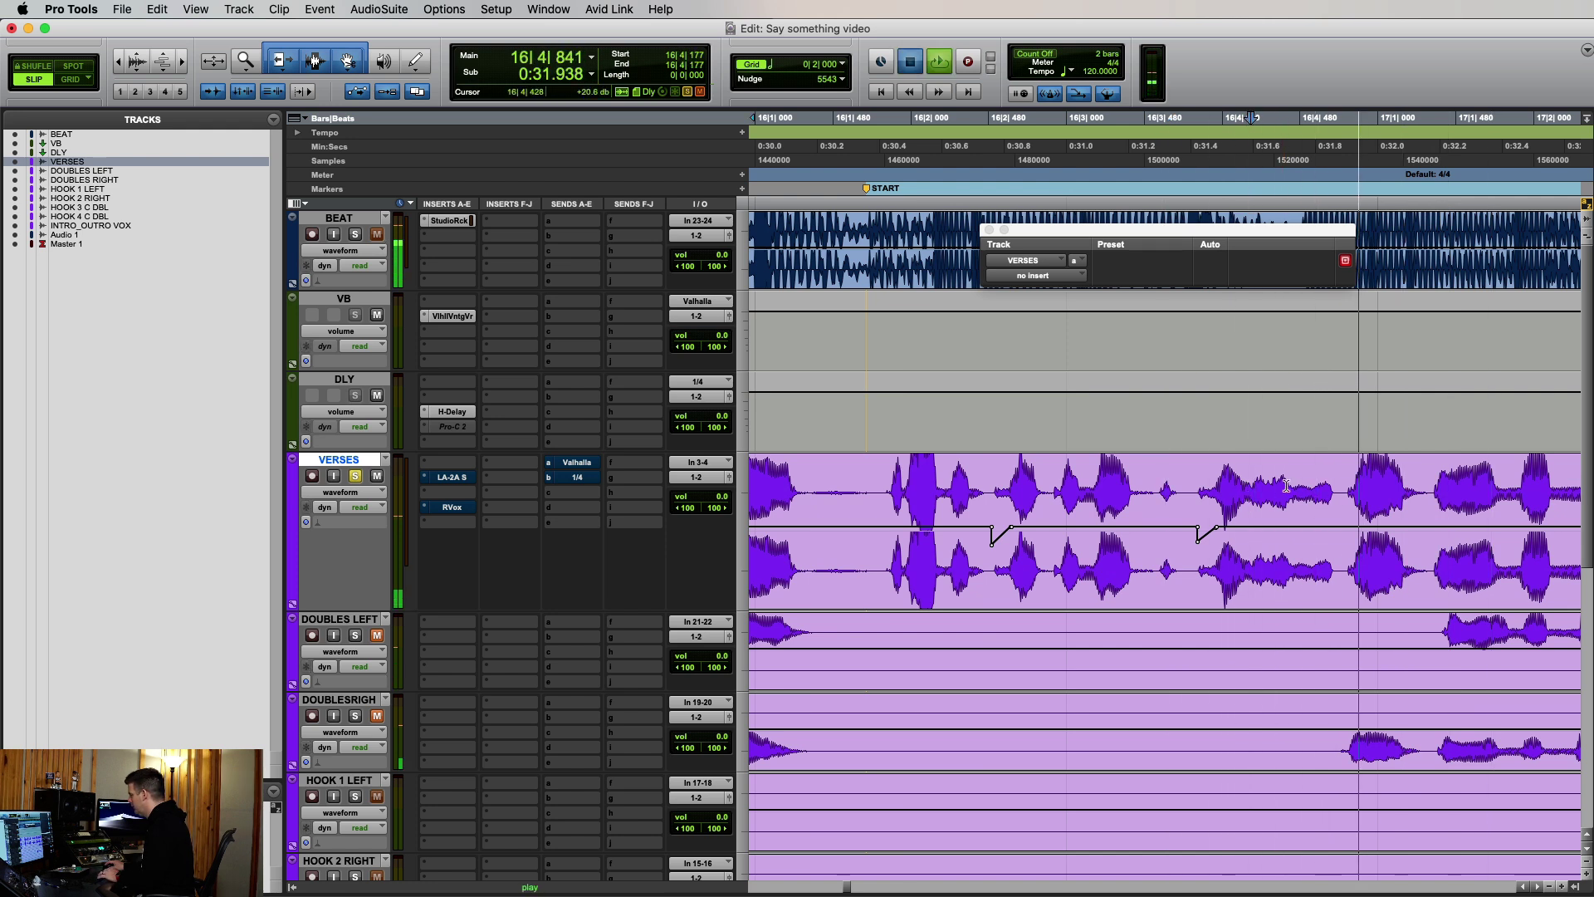
shift+click(1290, 482)
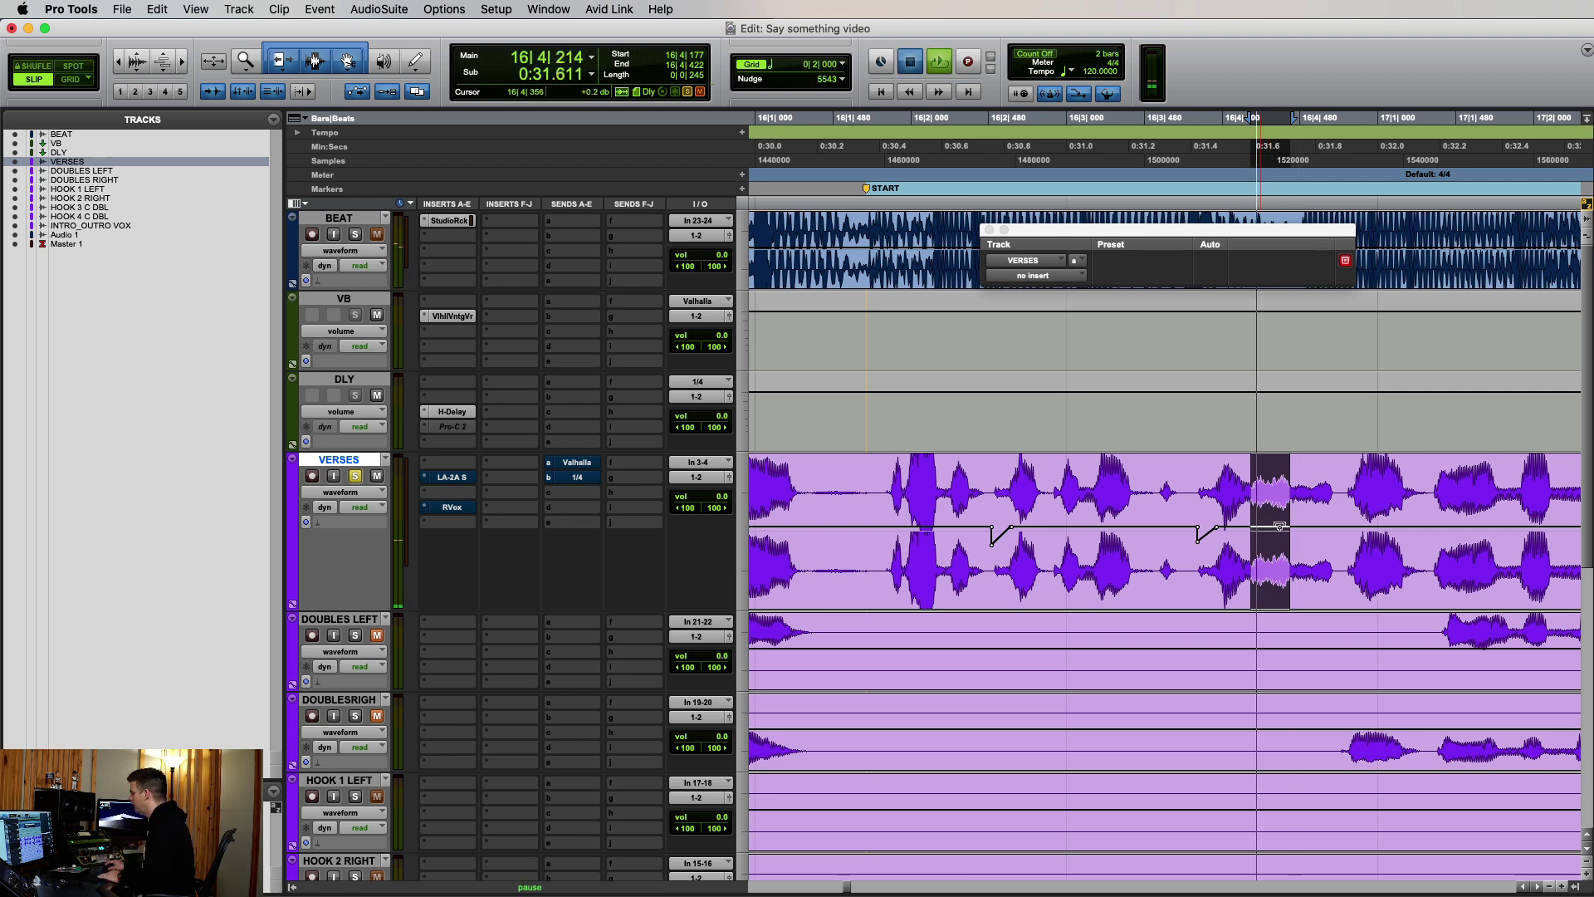
shift+click(1245, 493)
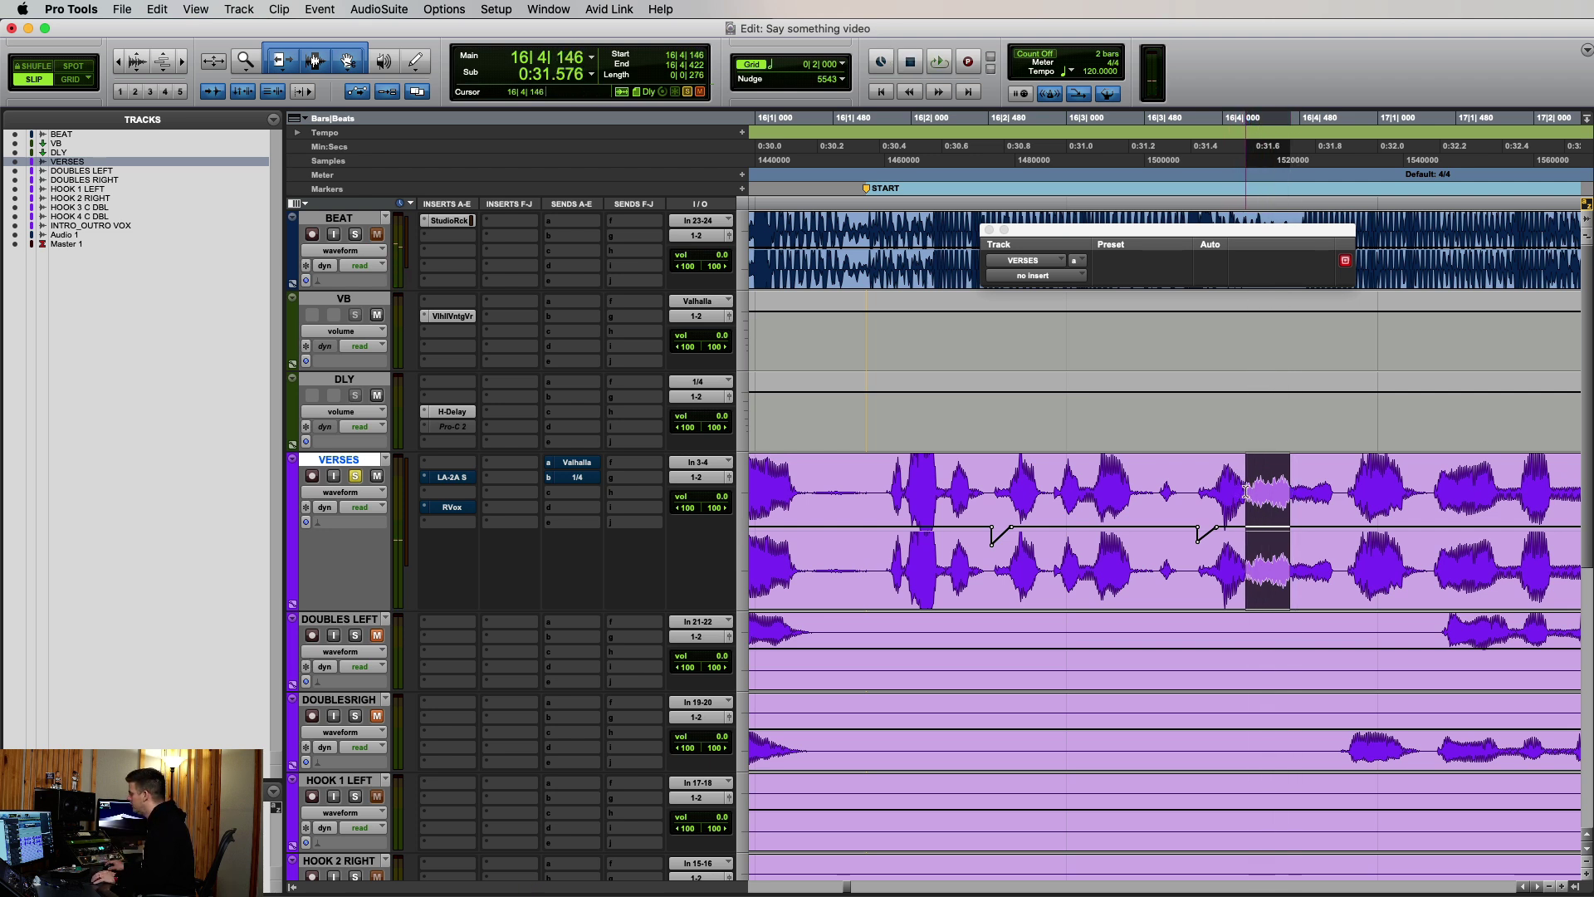
shift+click(1246, 493)
drag(1270, 527, 1273, 534)
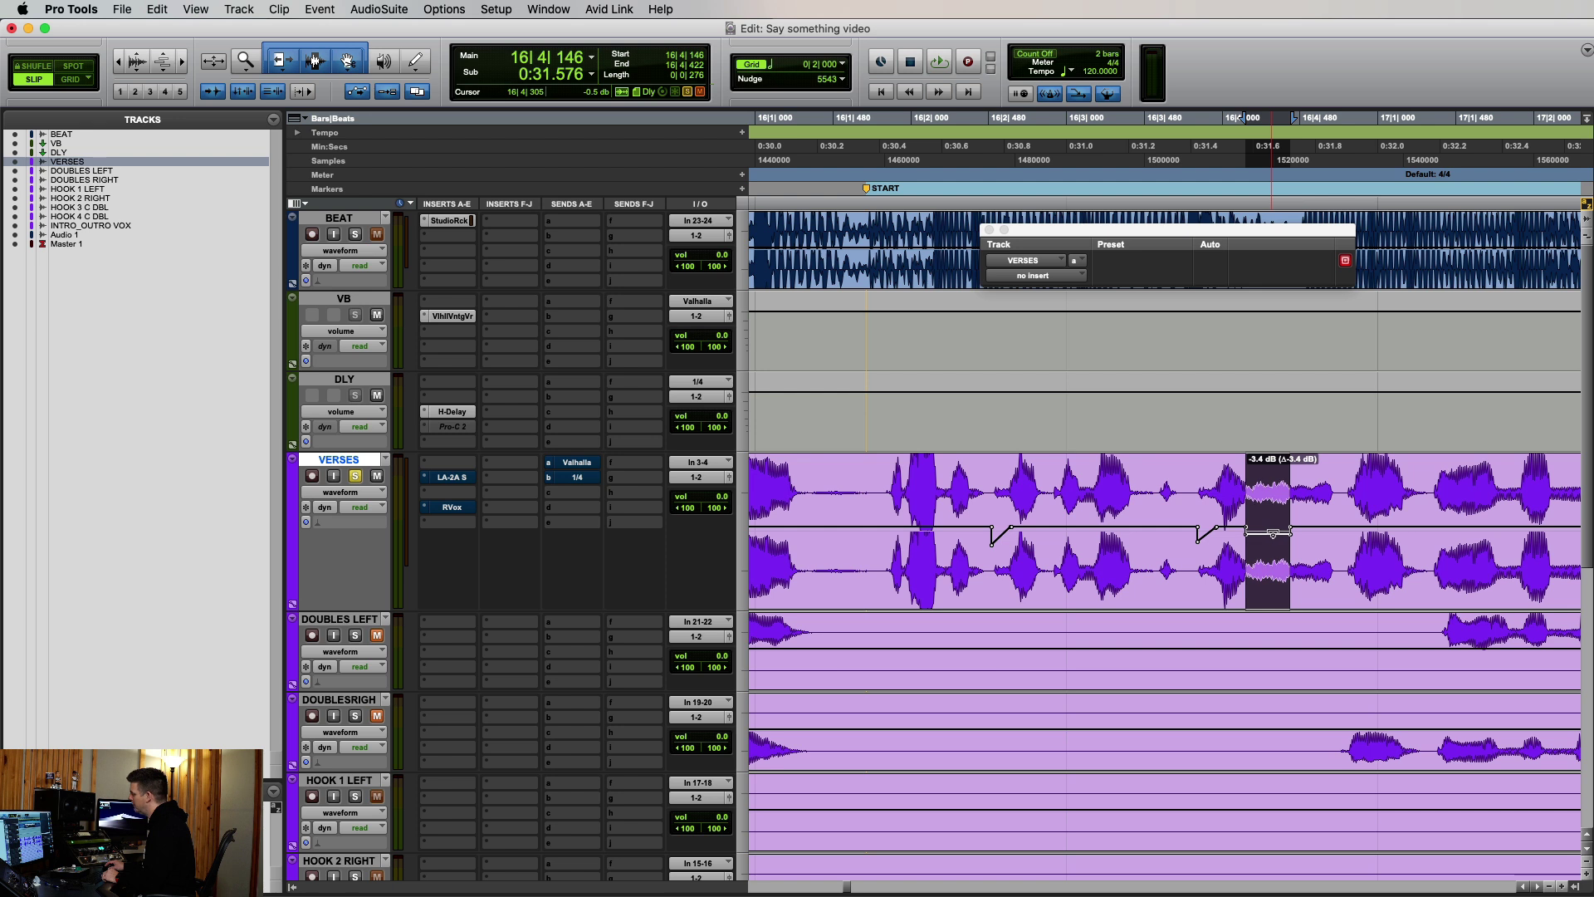
drag(1272, 534, 1272, 535)
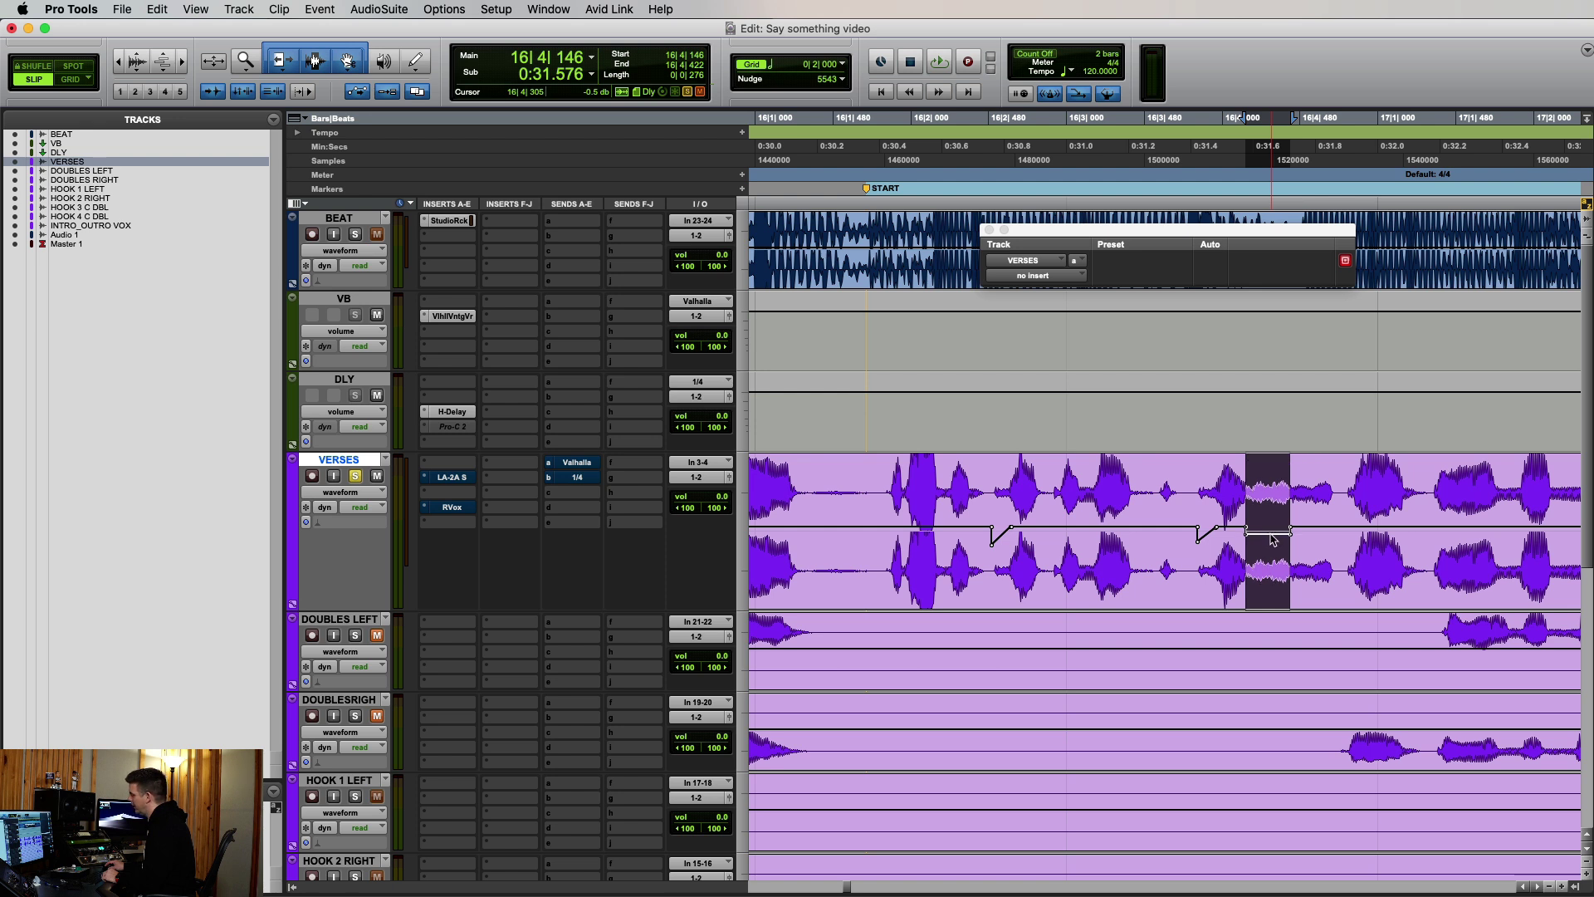
Play the VERSES vocal from 16|1|835 to check the clip gain edits.
click(893, 482)
key(space)
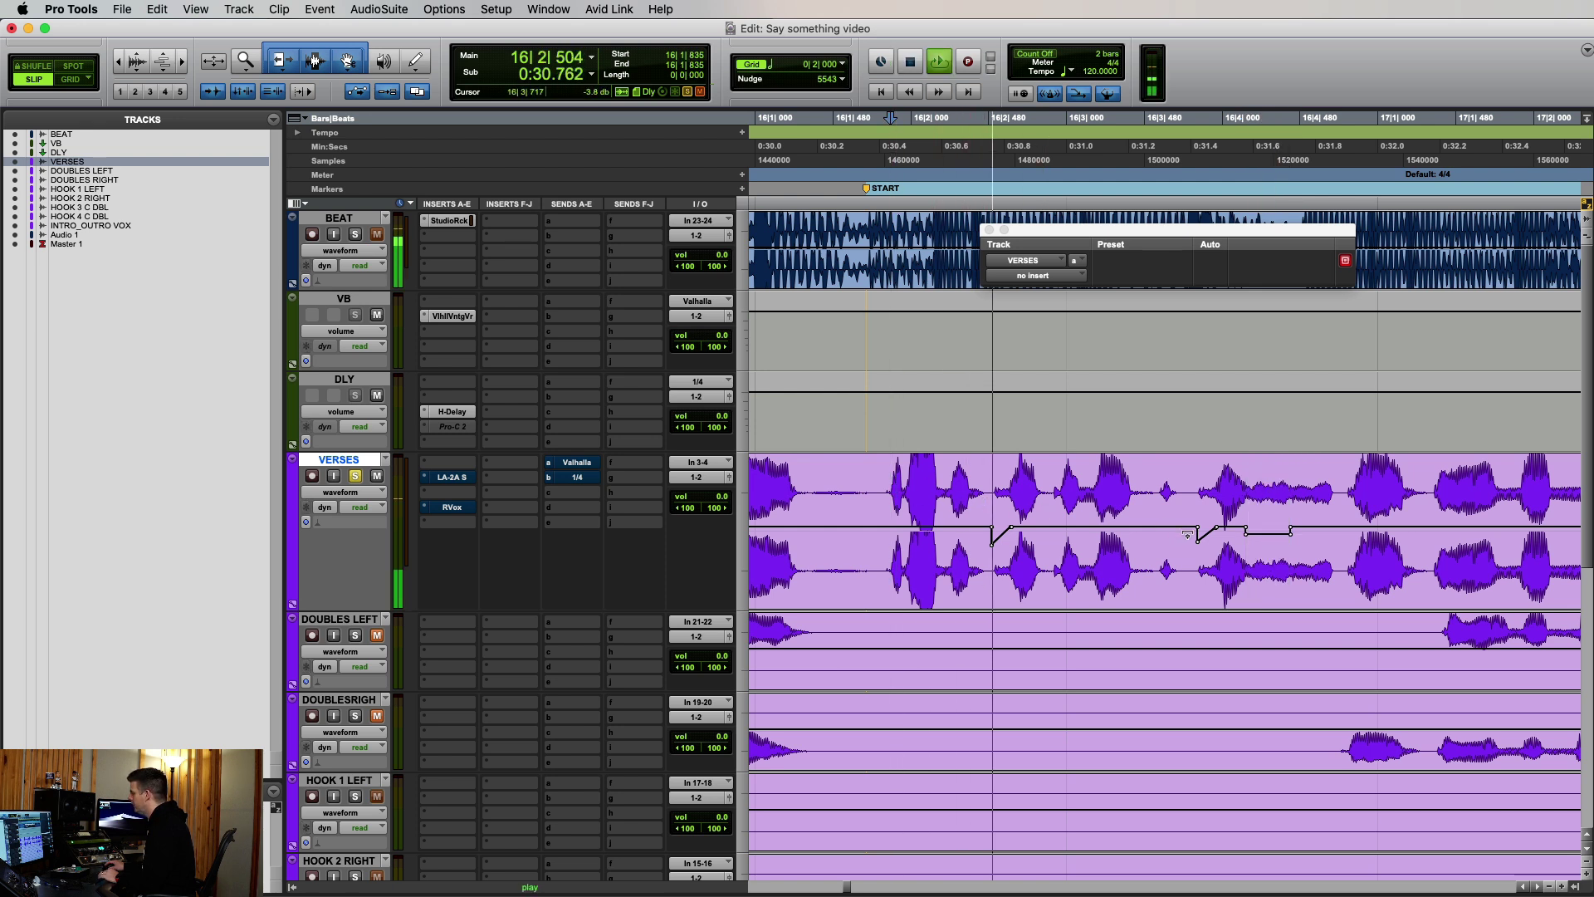
key(space)
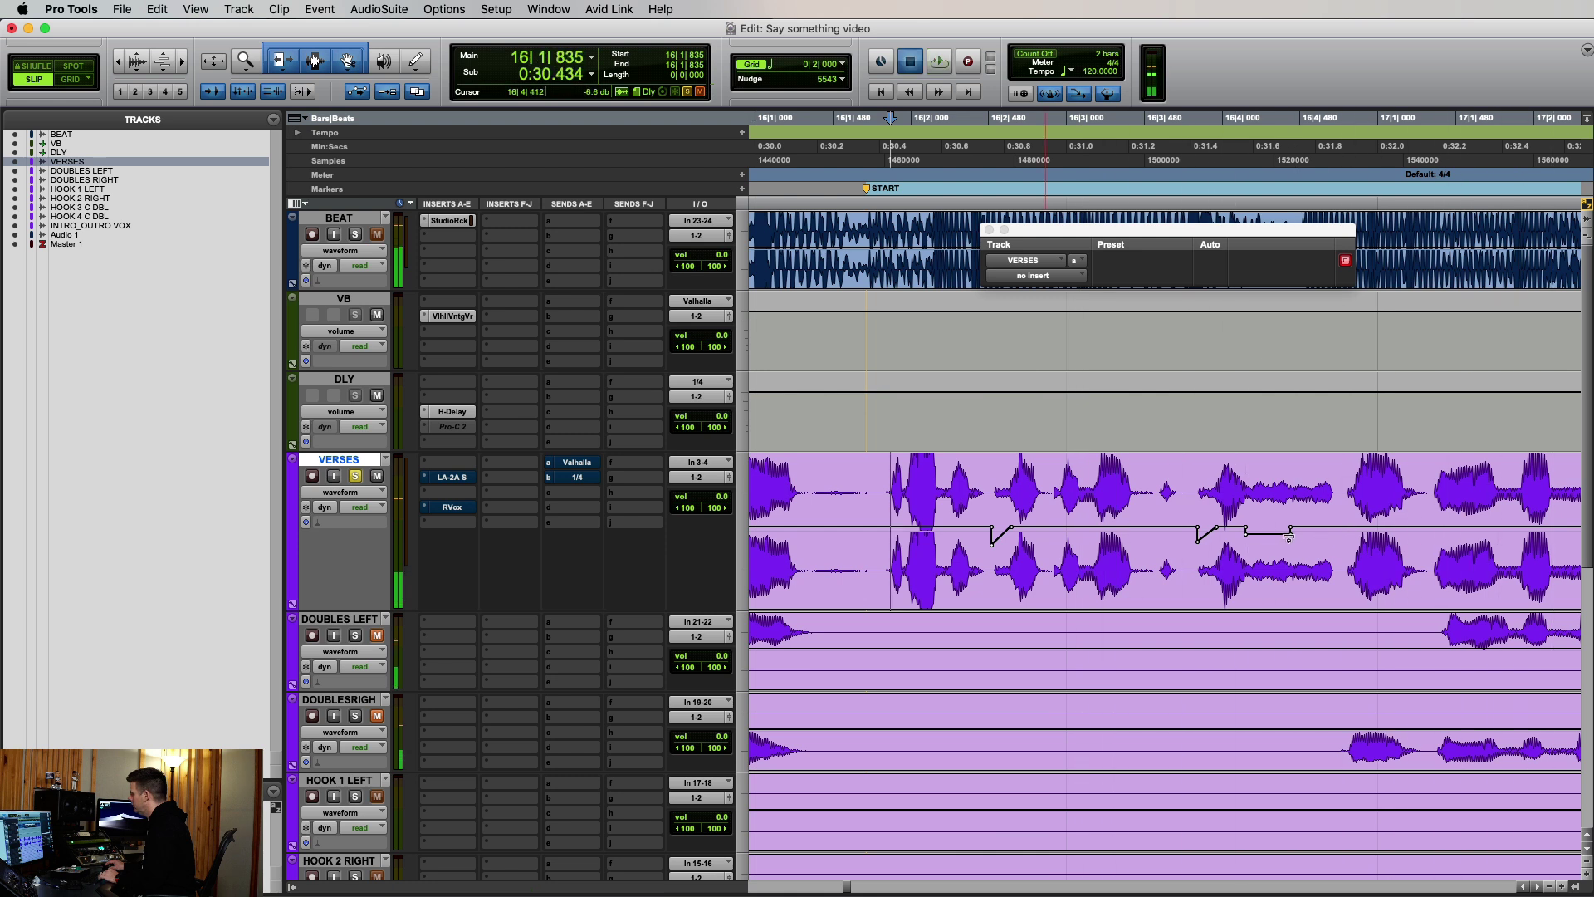
Play the VERSES vocal from 16|1|737 to recheck the clip gain edits.
mouse_move(1292, 537)
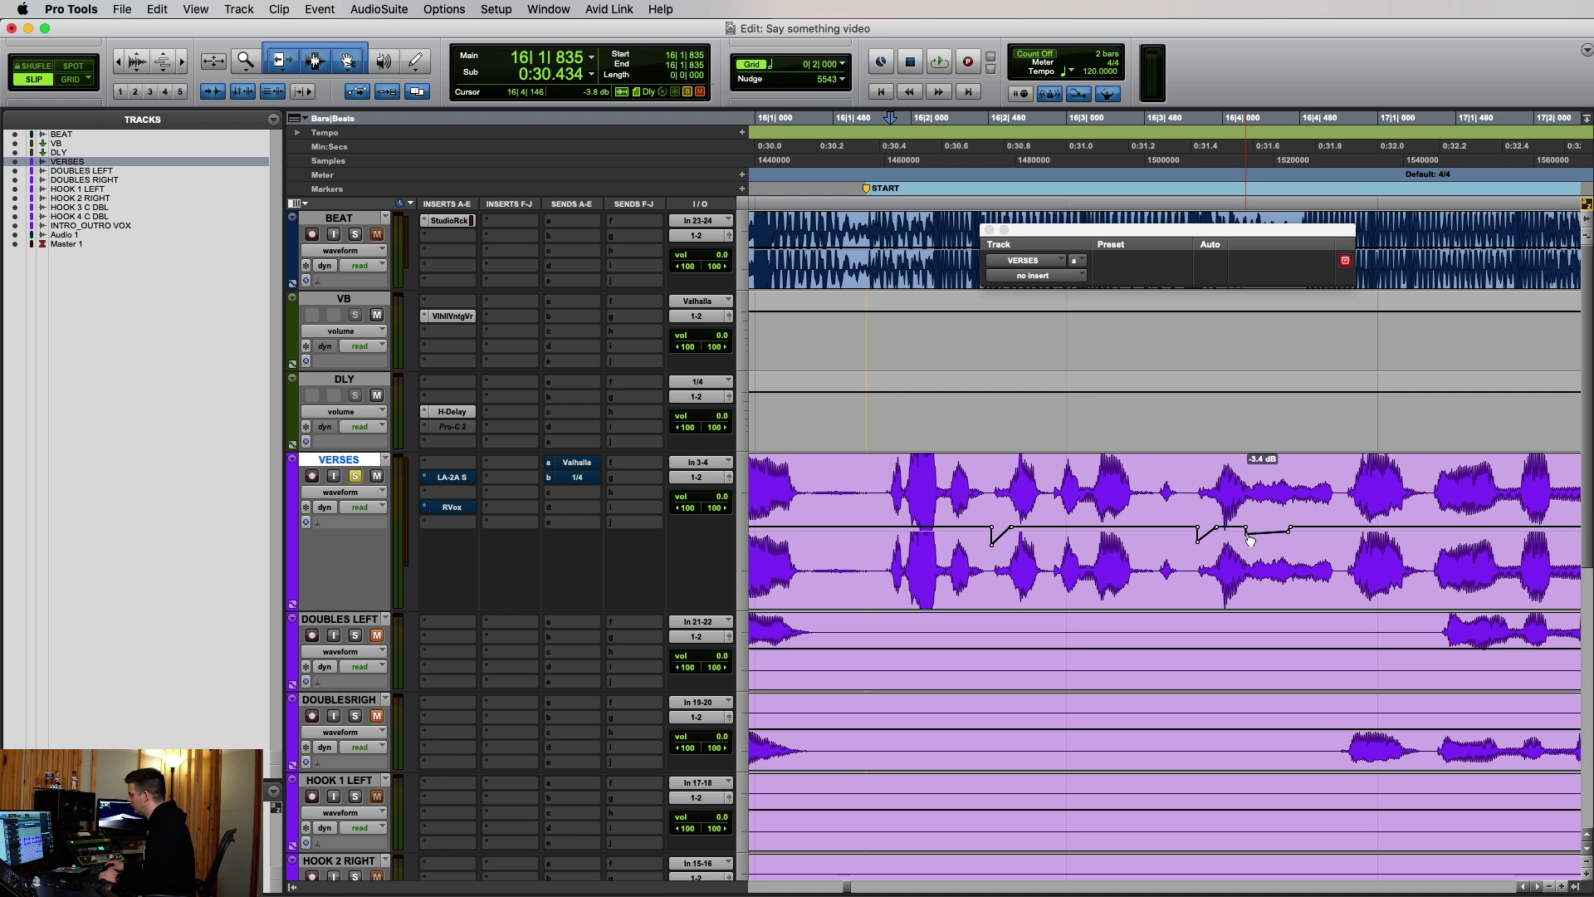
click(874, 494)
key(space)
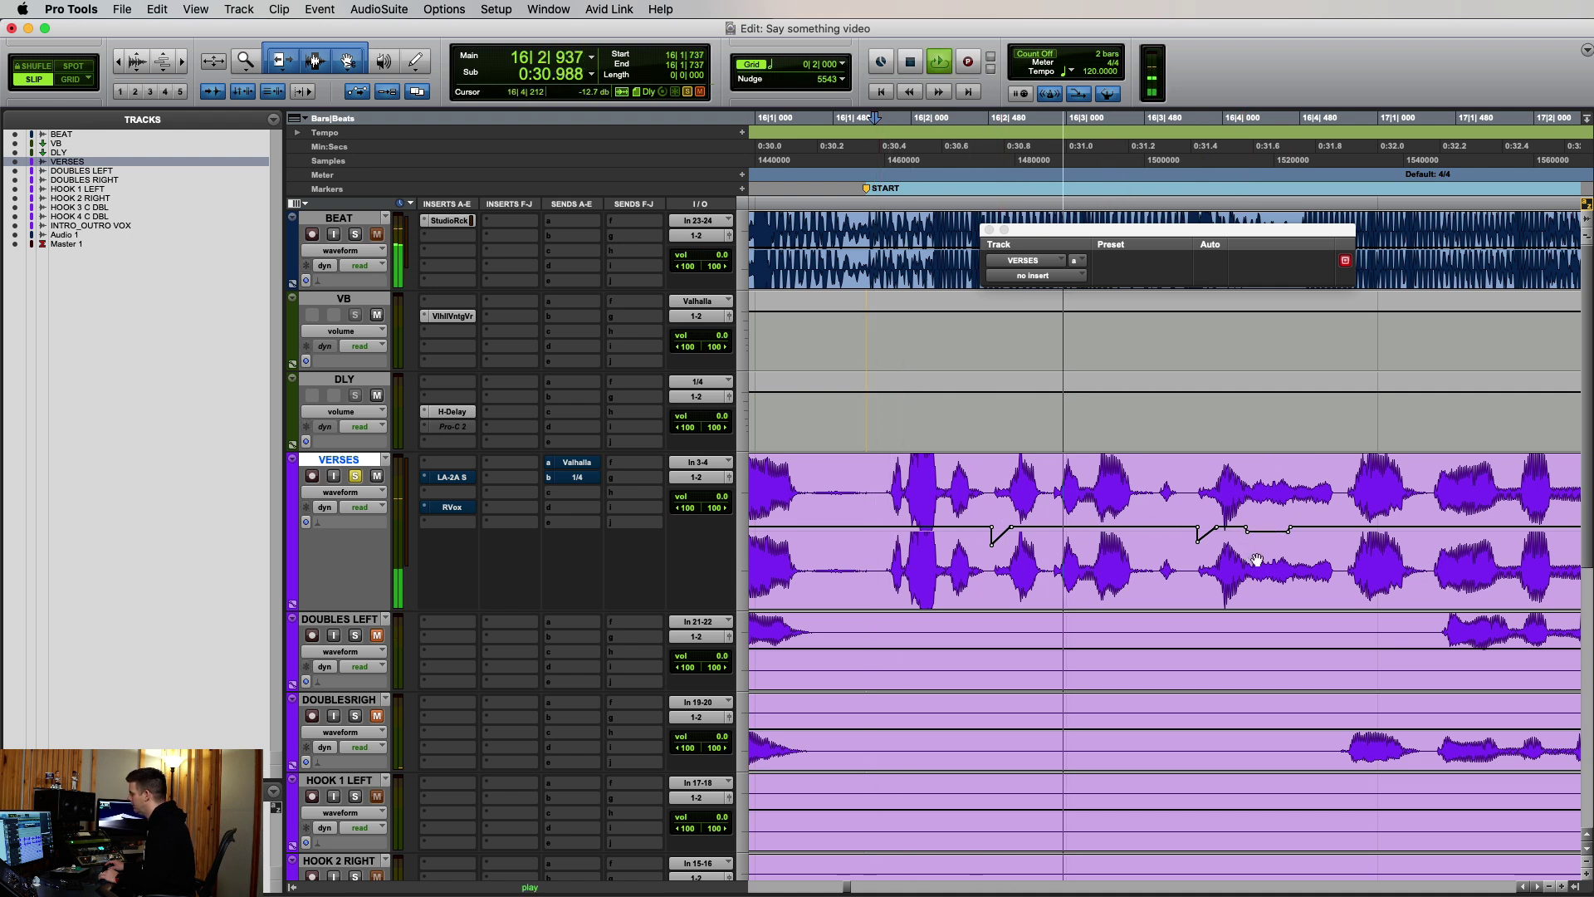
key(space)
Lower the clip gain of the quiet VERSES gap from 16|1|307 to 16|1|737 by about 2.9 dB.
key(r)
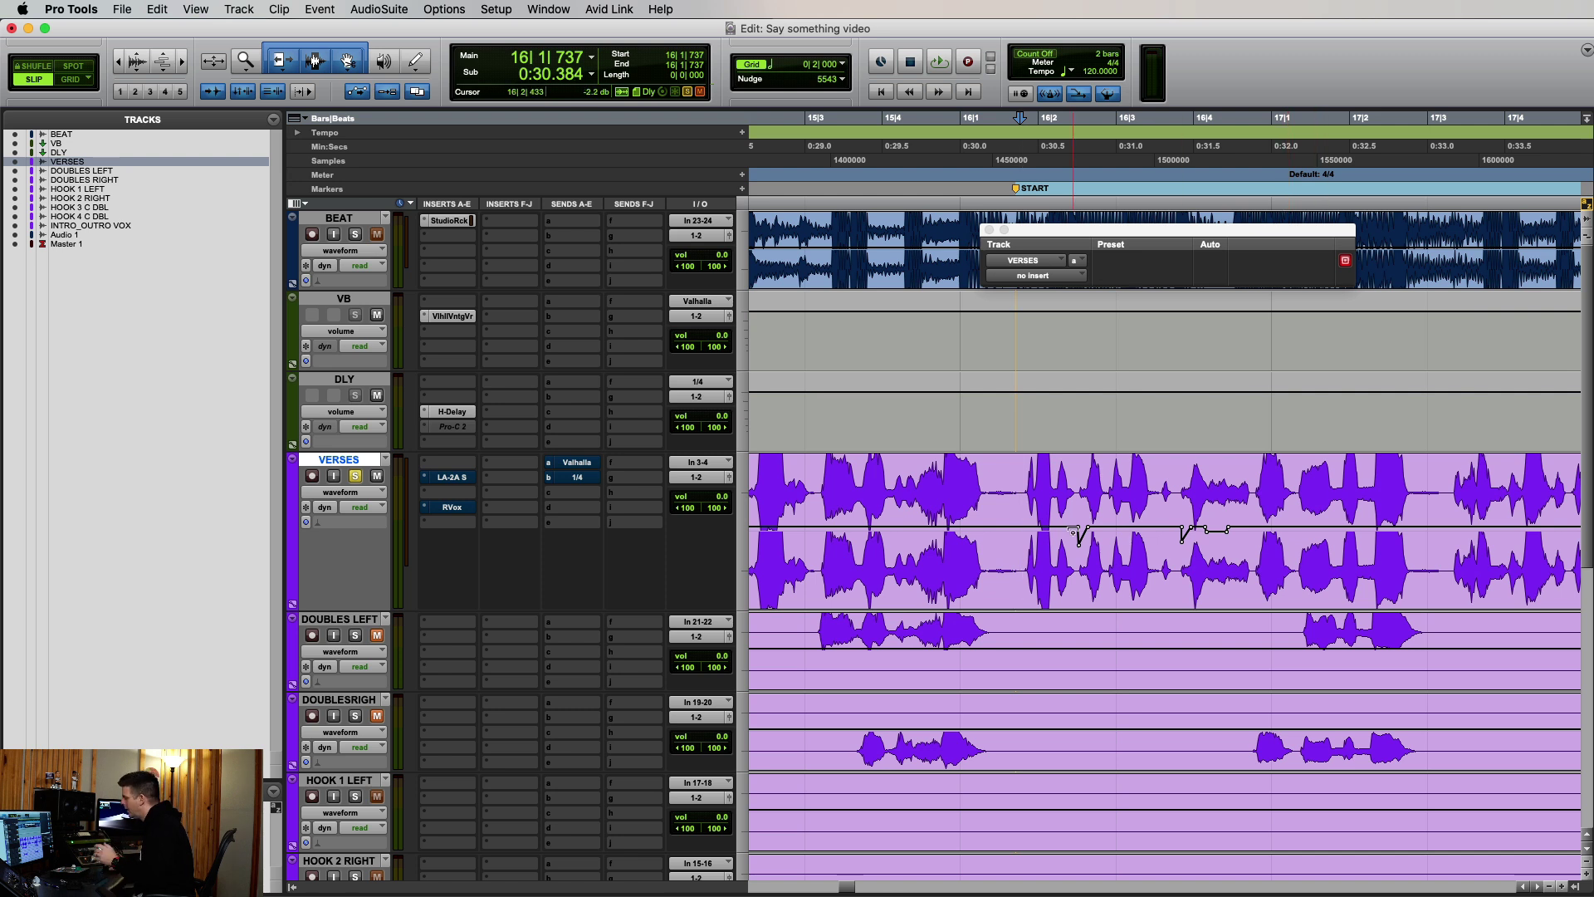
shift+click(983, 483)
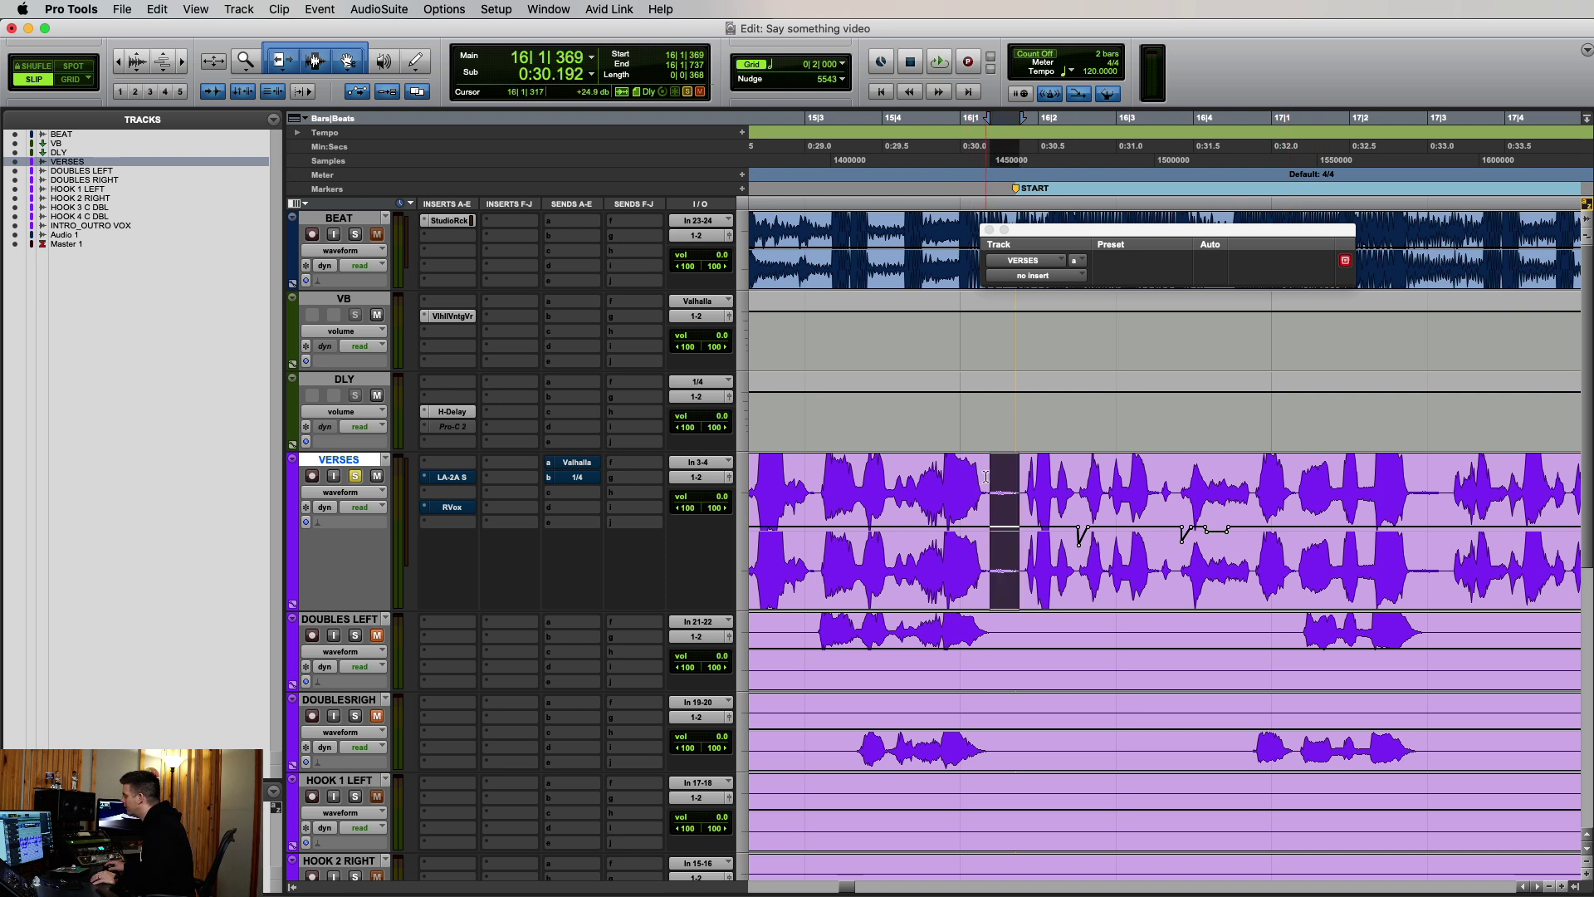
drag(1002, 524, 1003, 528)
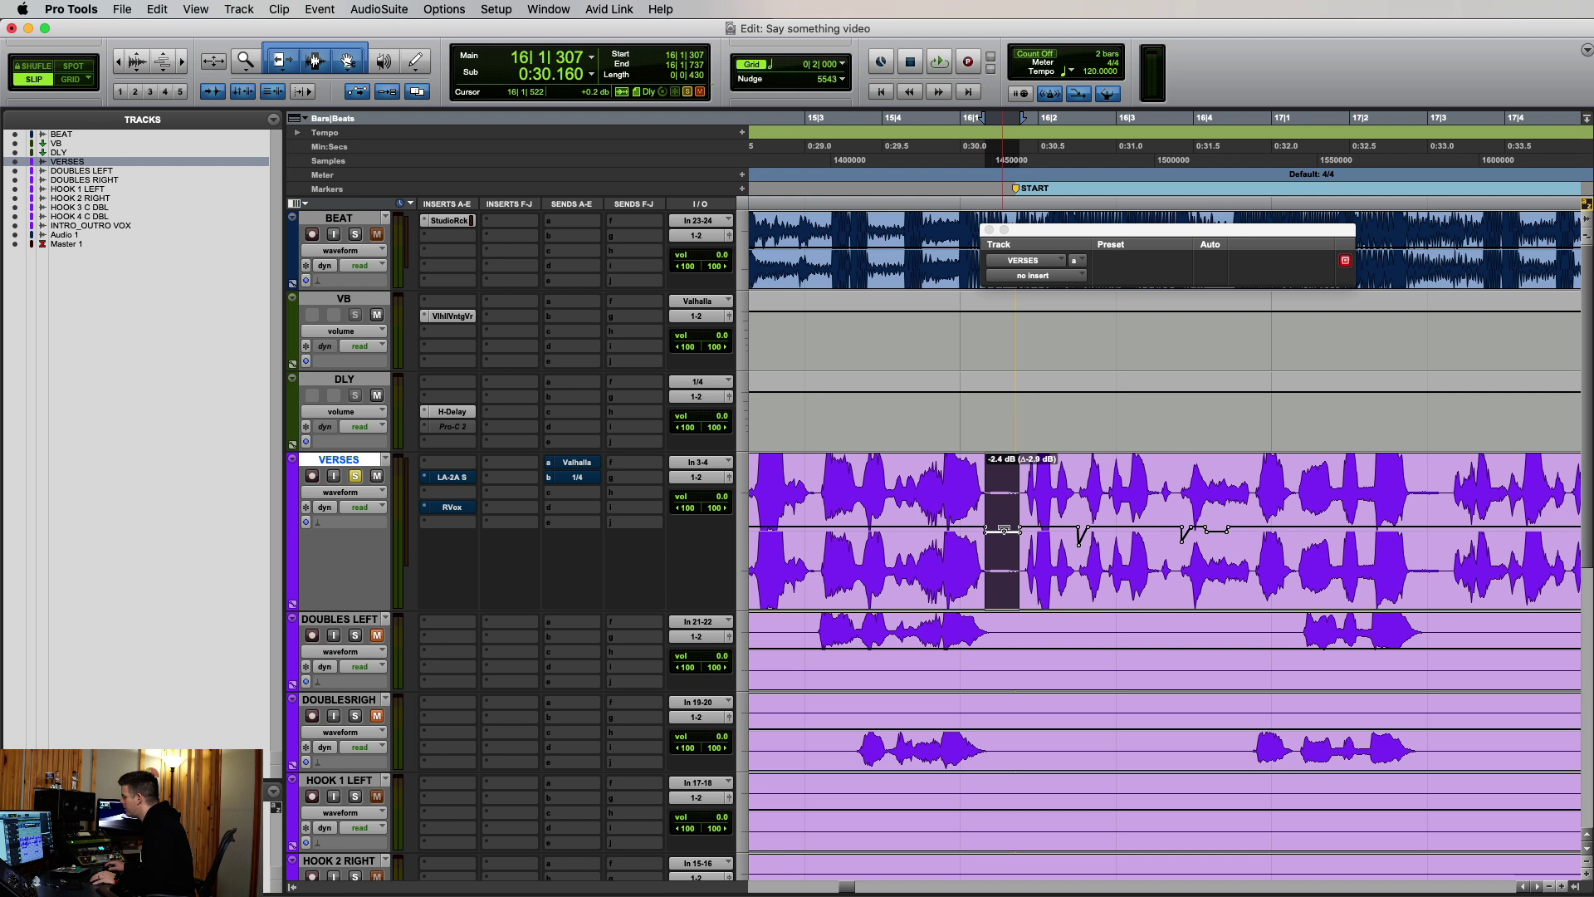
drag(1006, 533, 1006, 534)
click(893, 461)
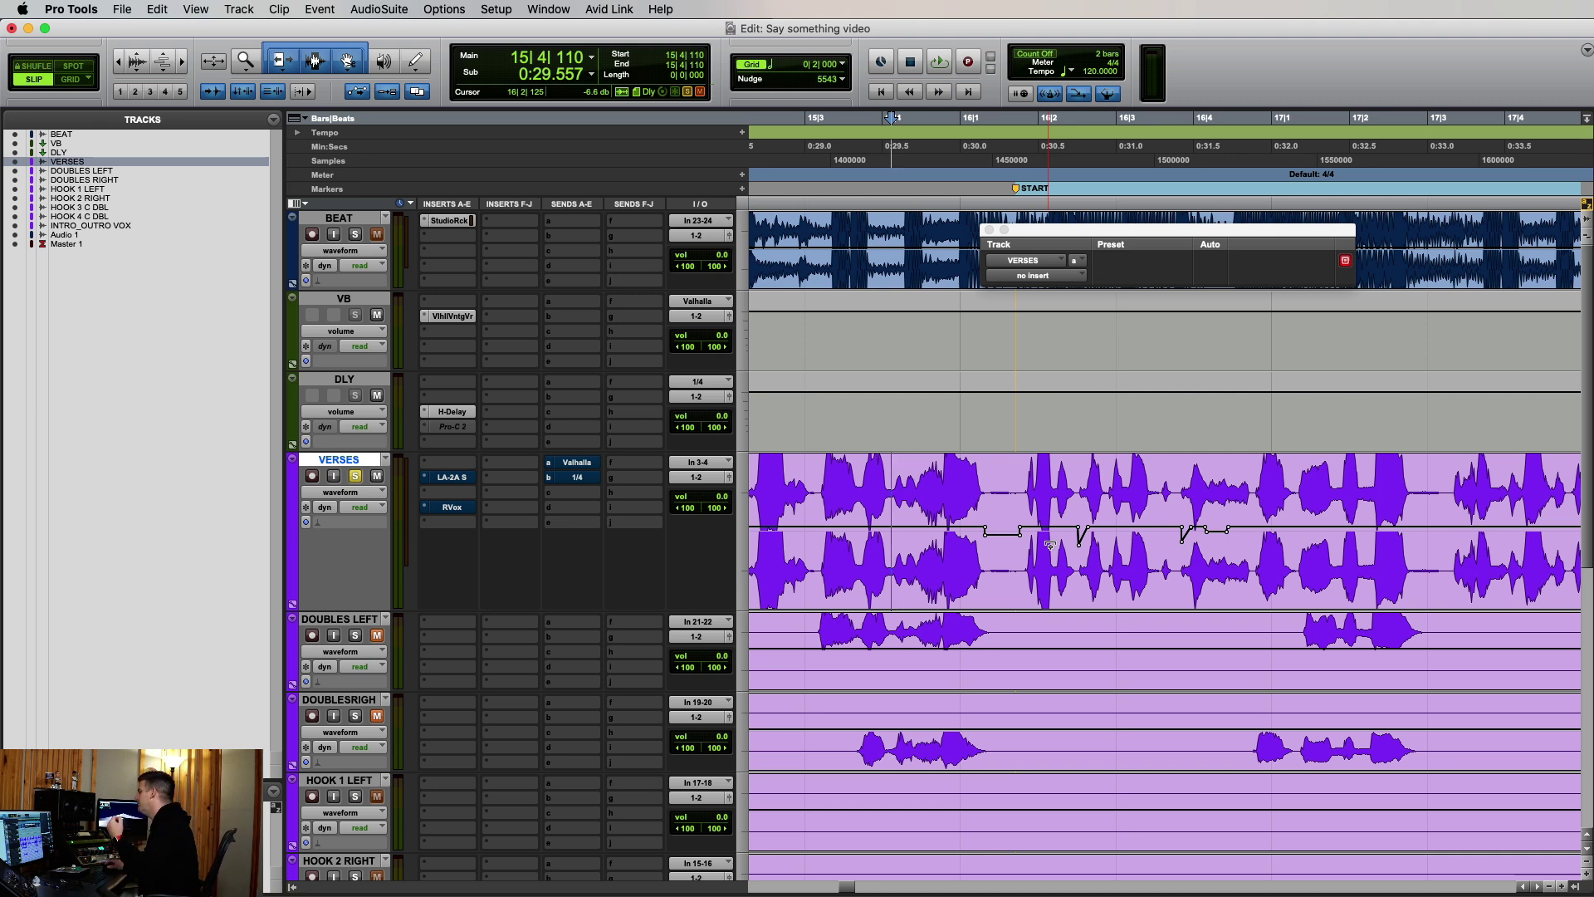
Add clip gain breakpoints at both ends of the VERSES phrase from 16|4|714 to 17|3|169.
key(r)
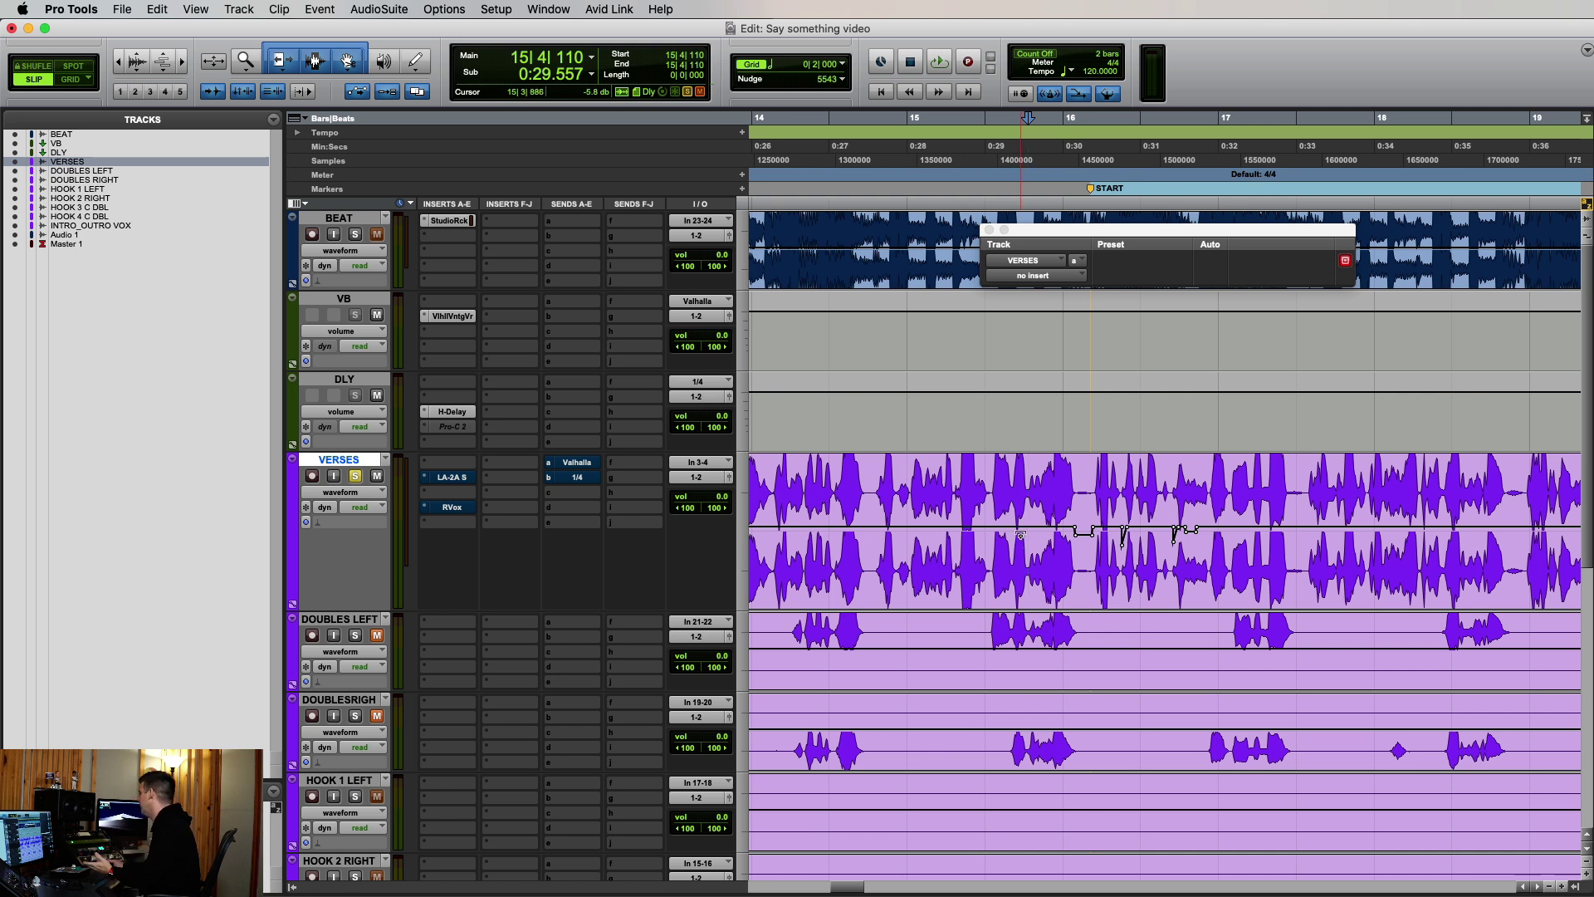
click(1092, 488)
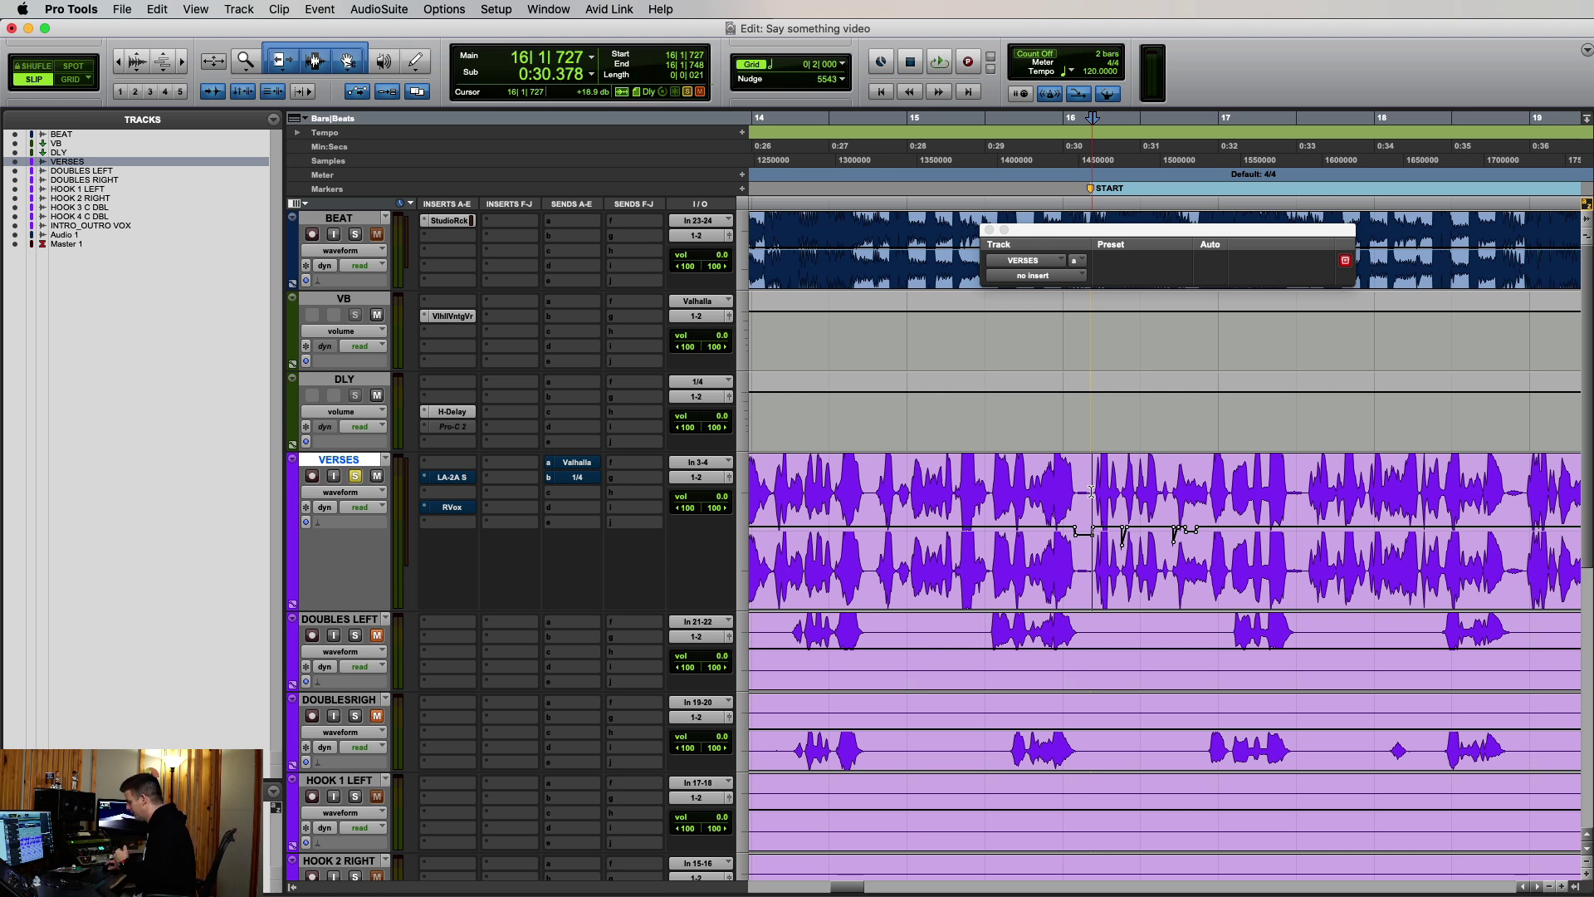
scroll(1090, 492, left, 3)
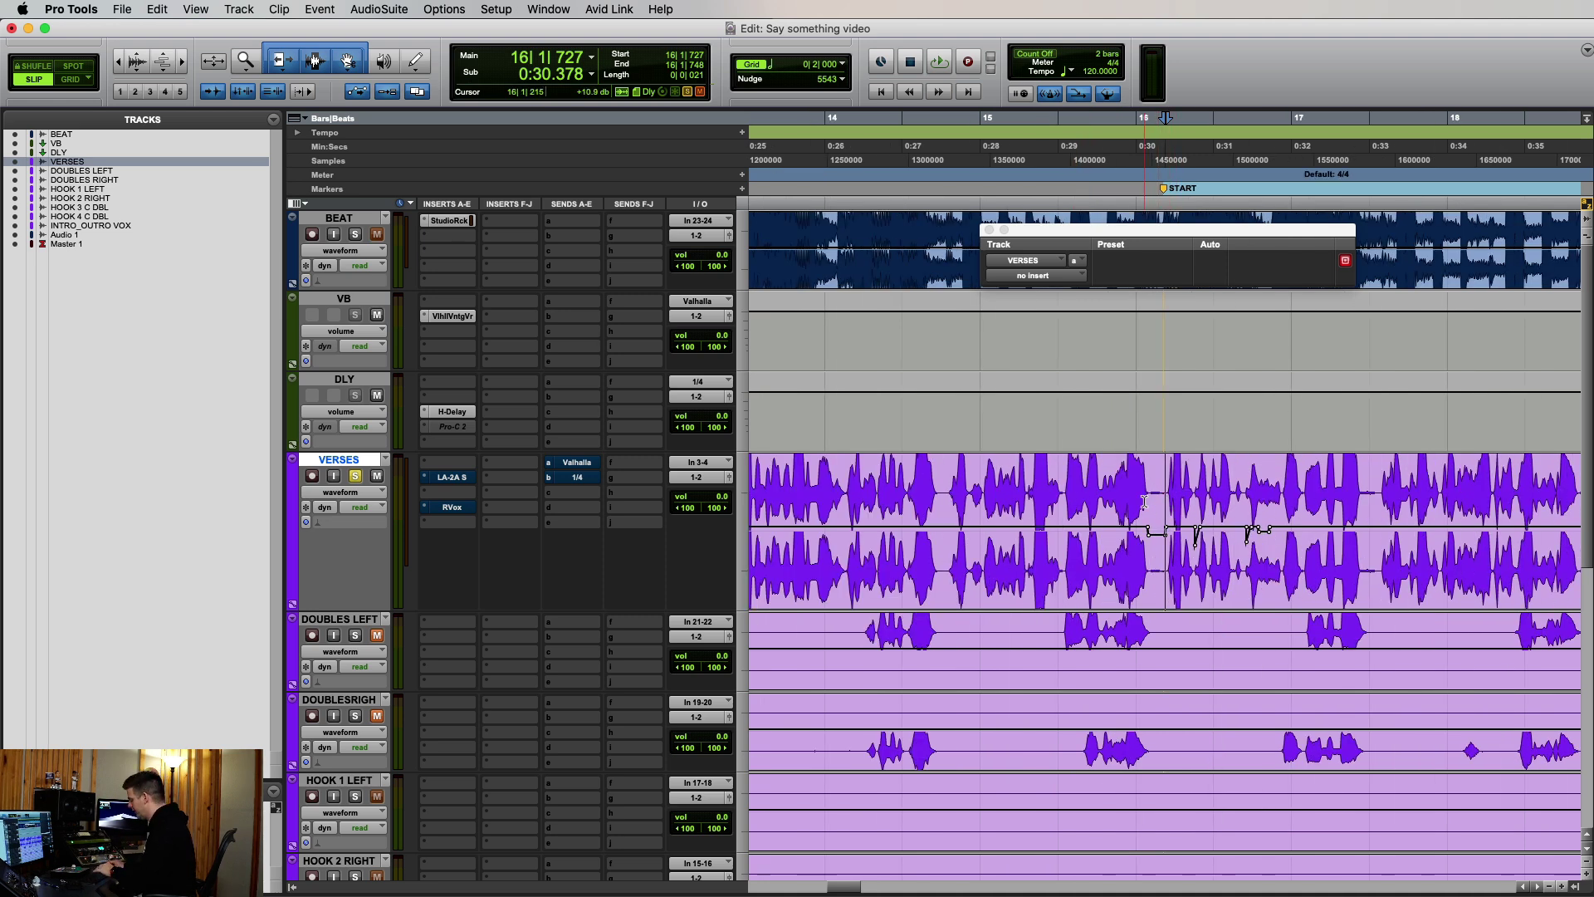
key(r)
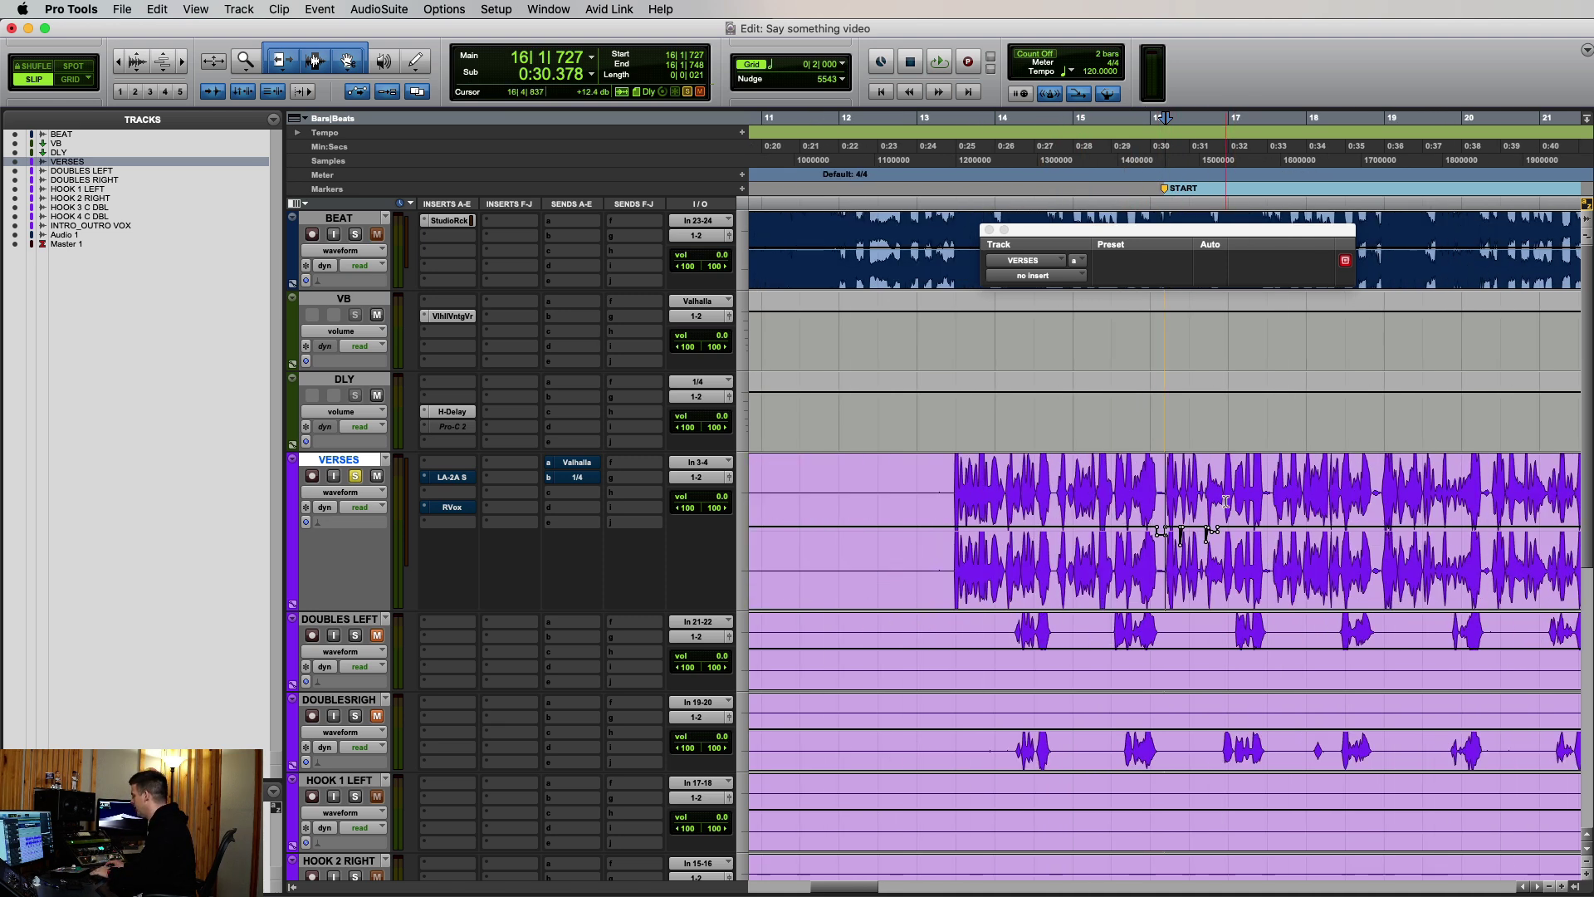
click(1223, 491)
shift+click(1270, 487)
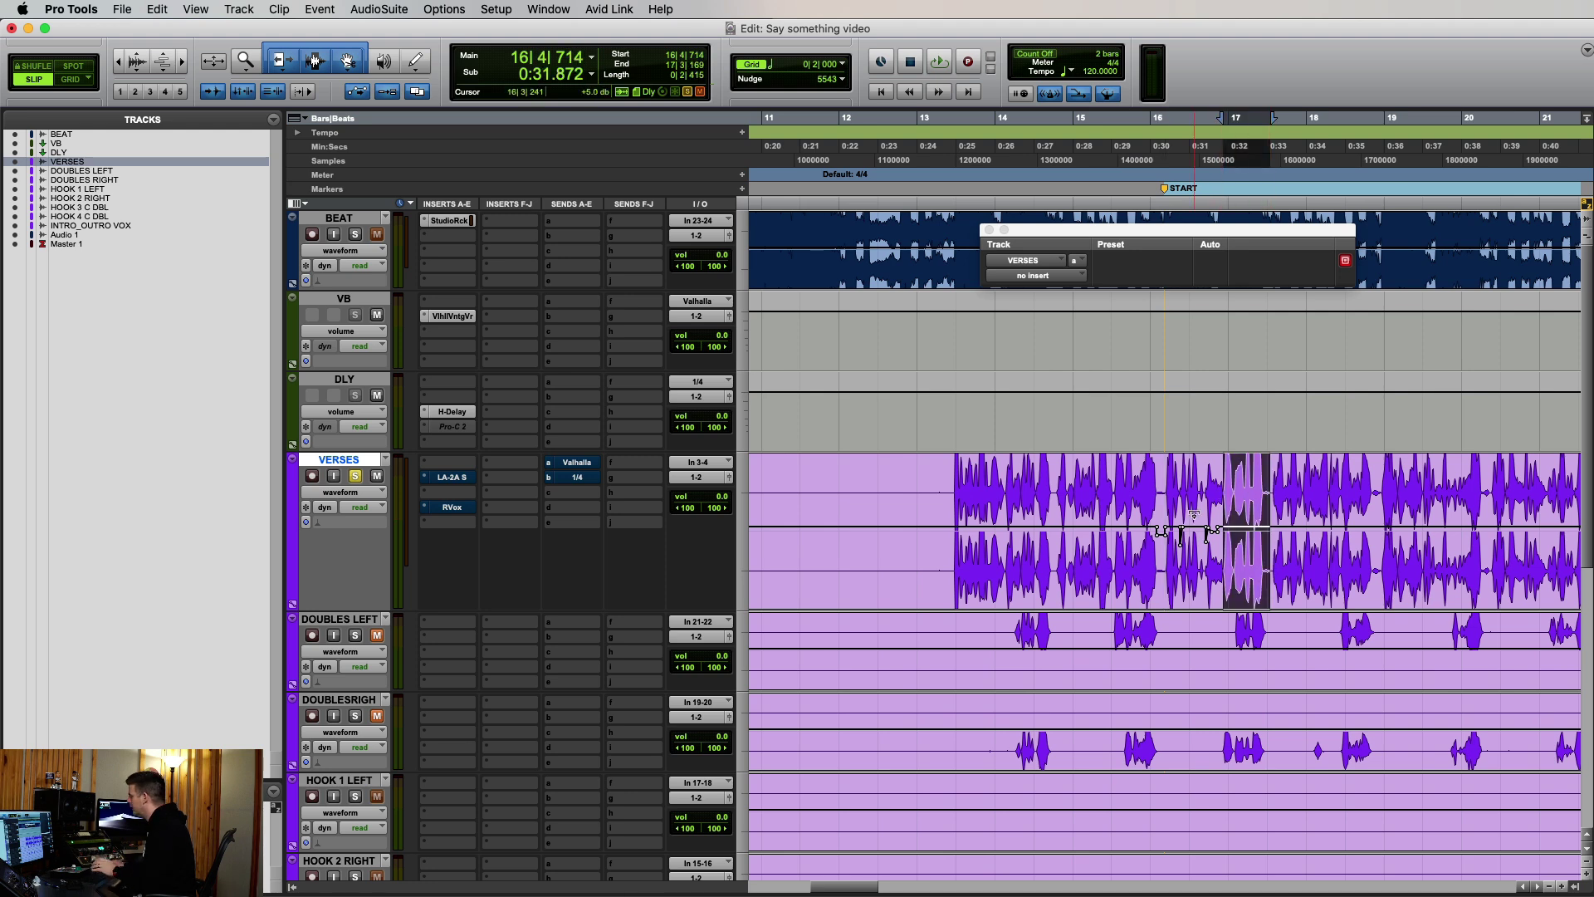
key(t)
drag(1220, 517, 1221, 523)
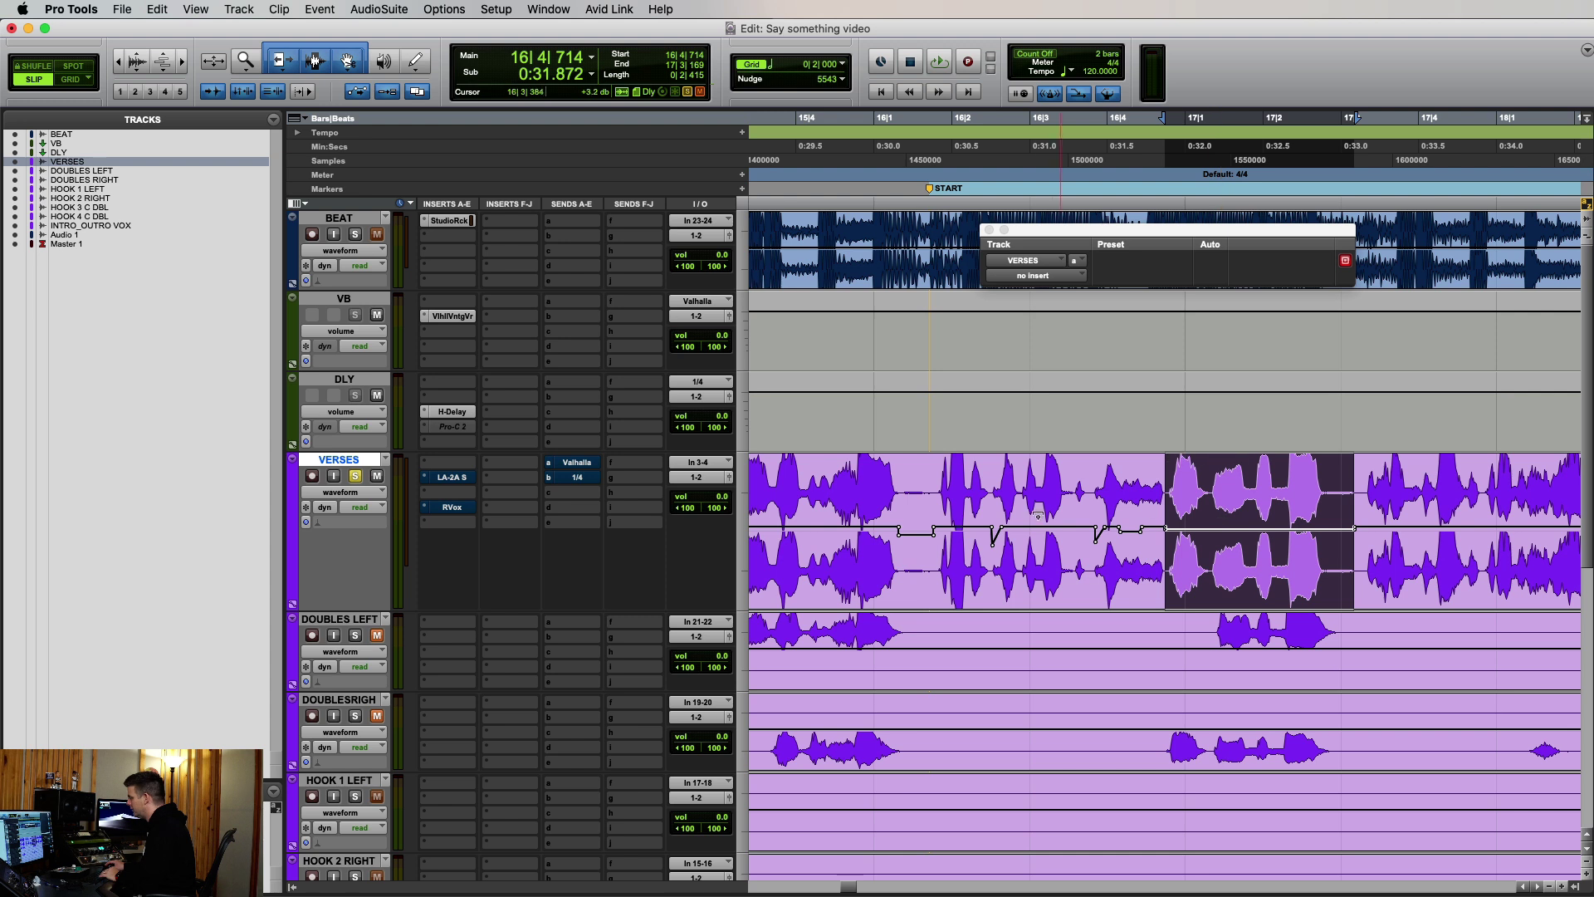
click(936, 487)
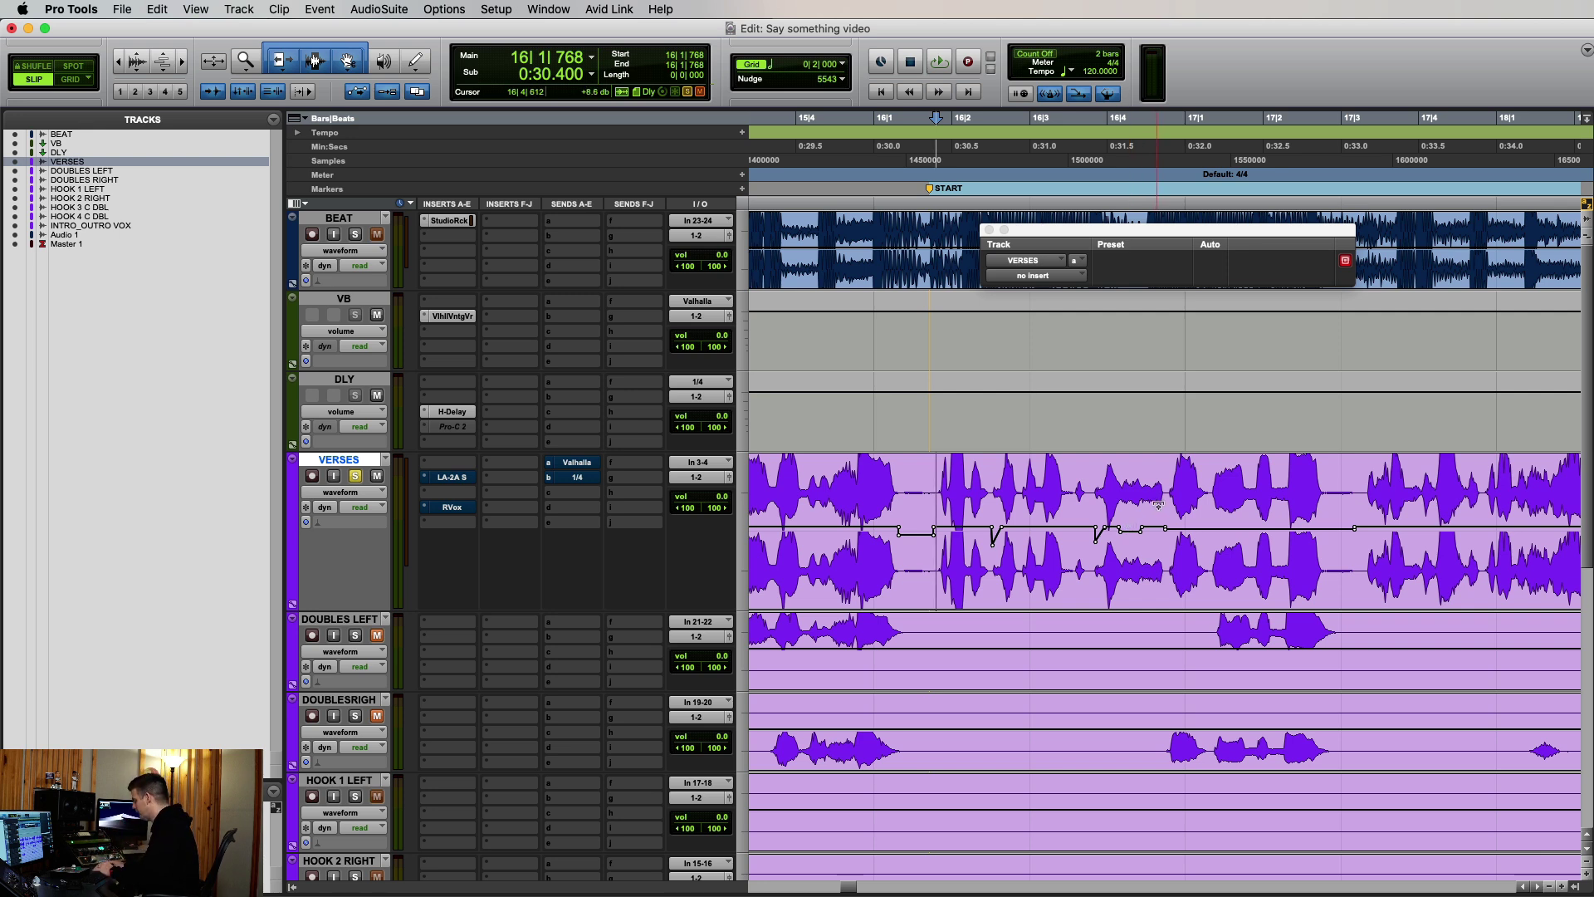
Place the playback cursor at 13|2|637 before the first VERSES line and take the track's LA-2A out of bypass.
scroll(1159, 504, down, 2)
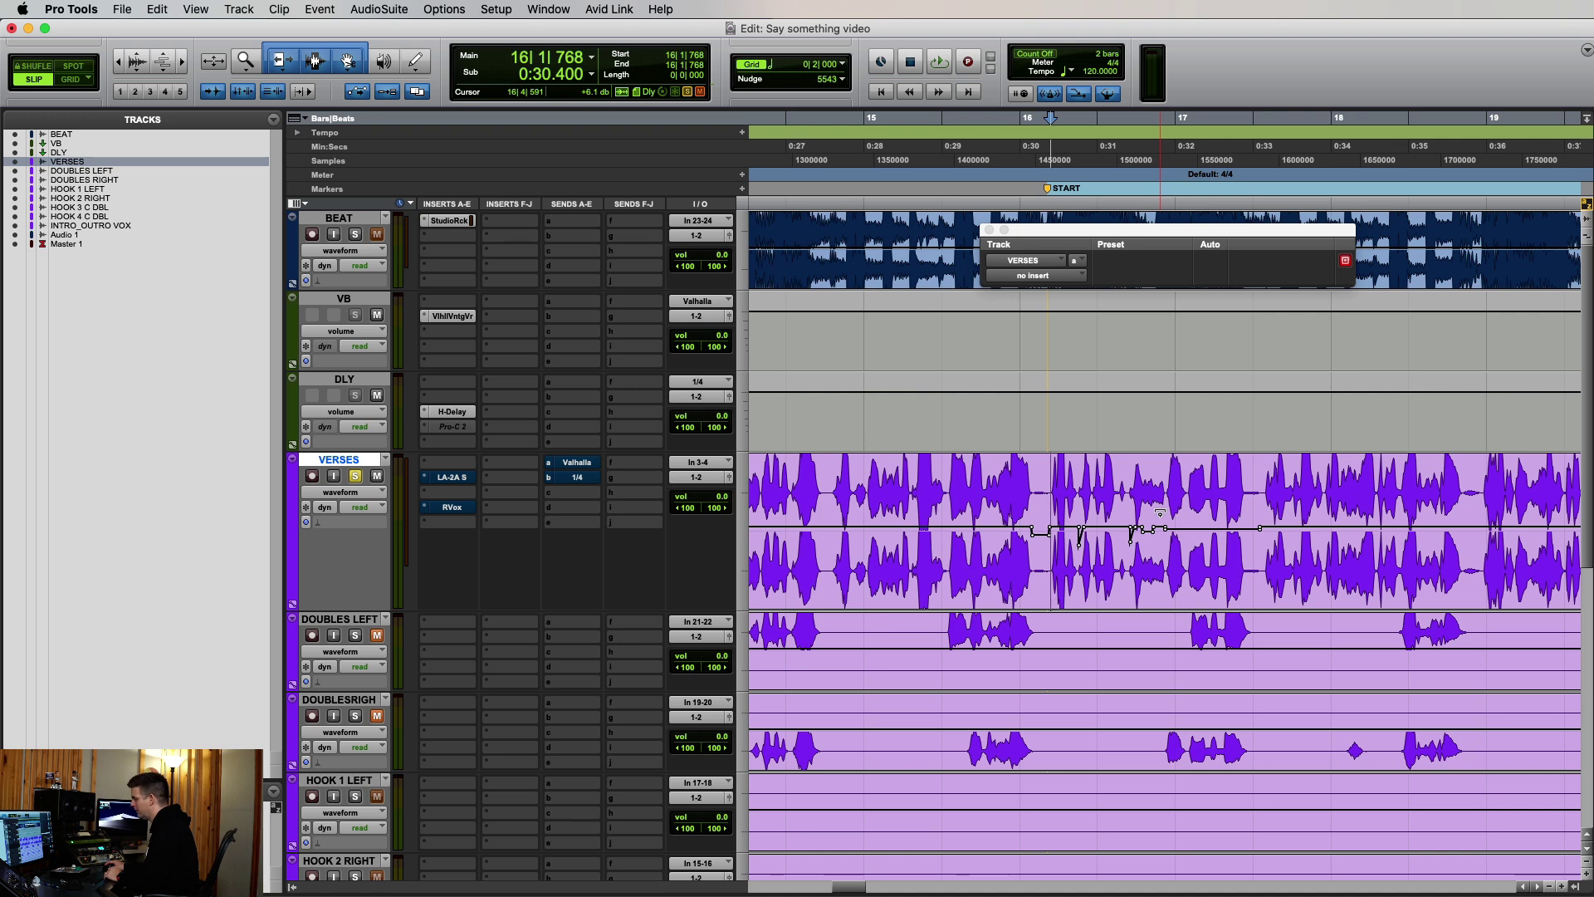
scroll(1164, 515, down, 2)
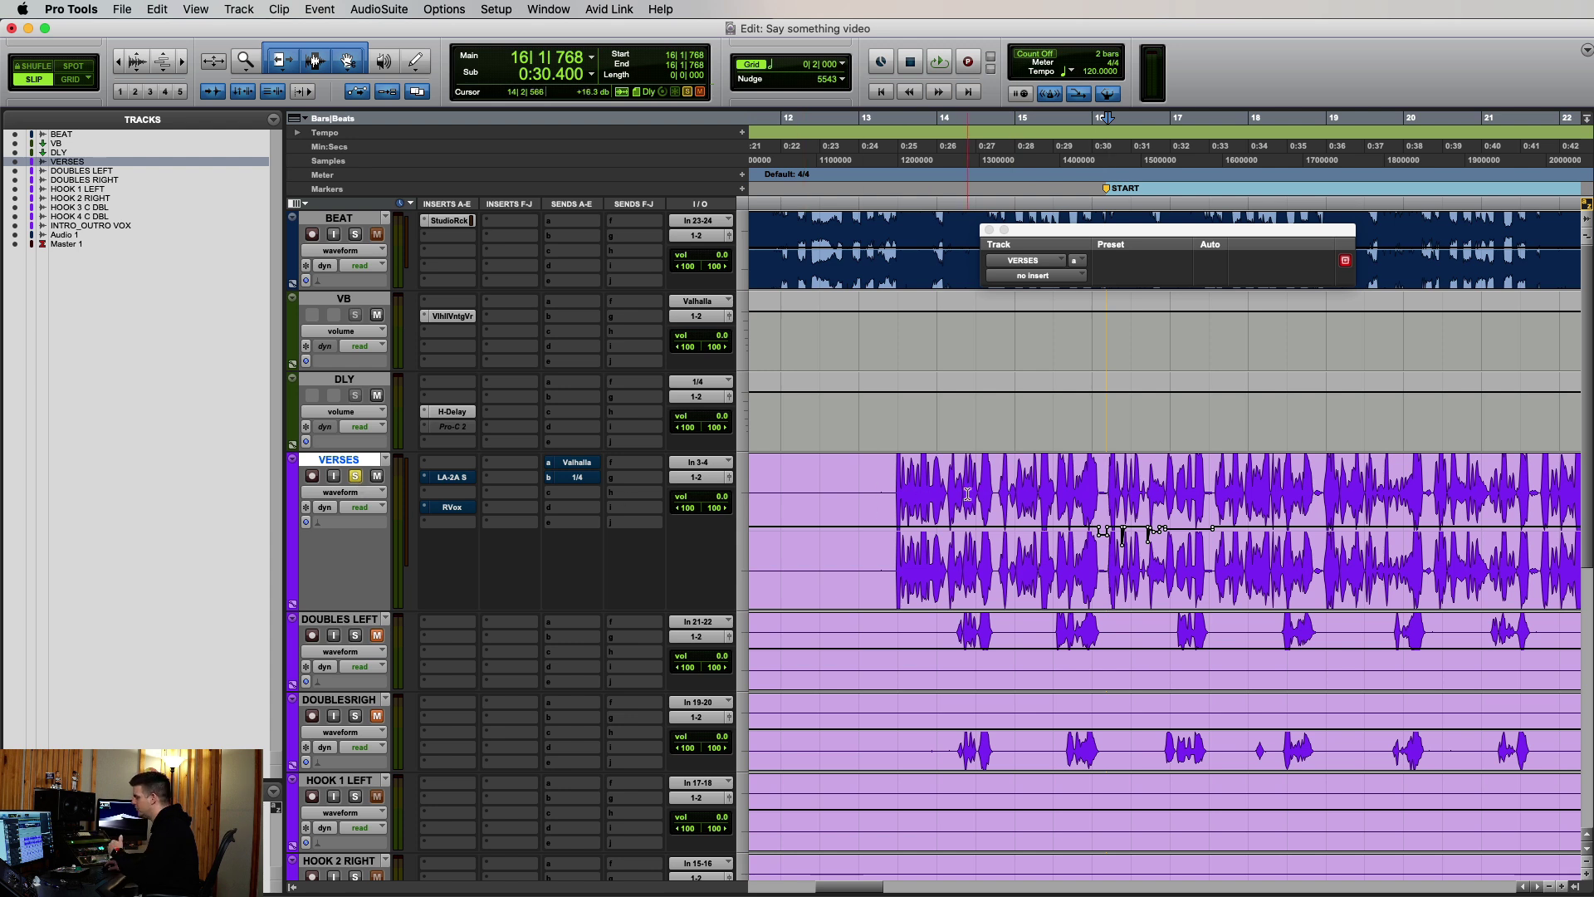
click(898, 486)
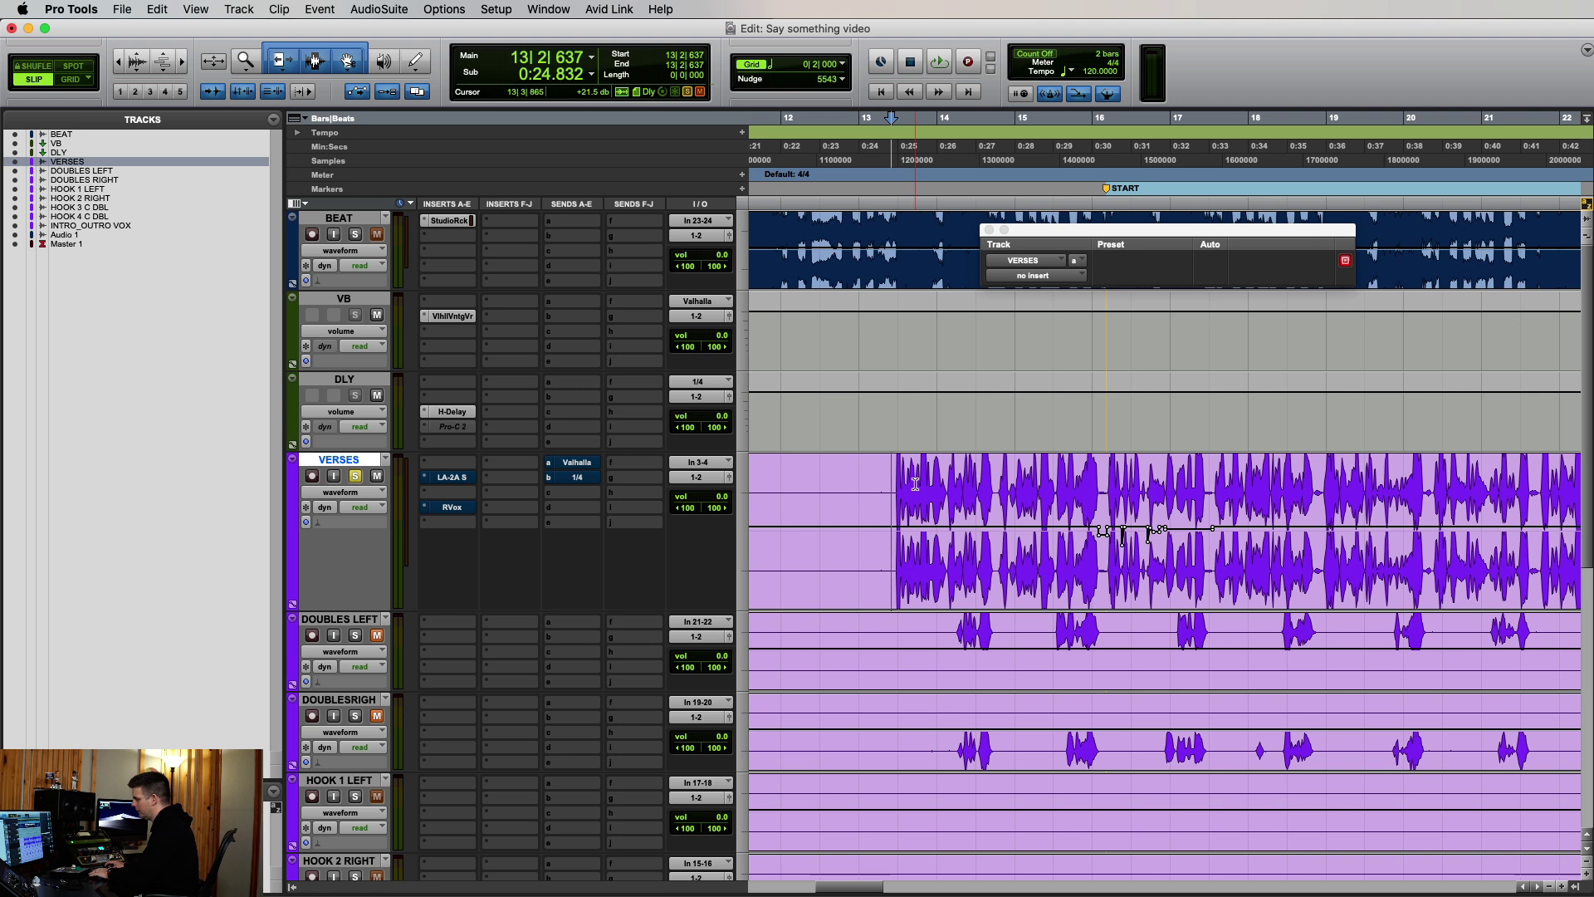
click(445, 479)
drag(1319, 230, 981, 220)
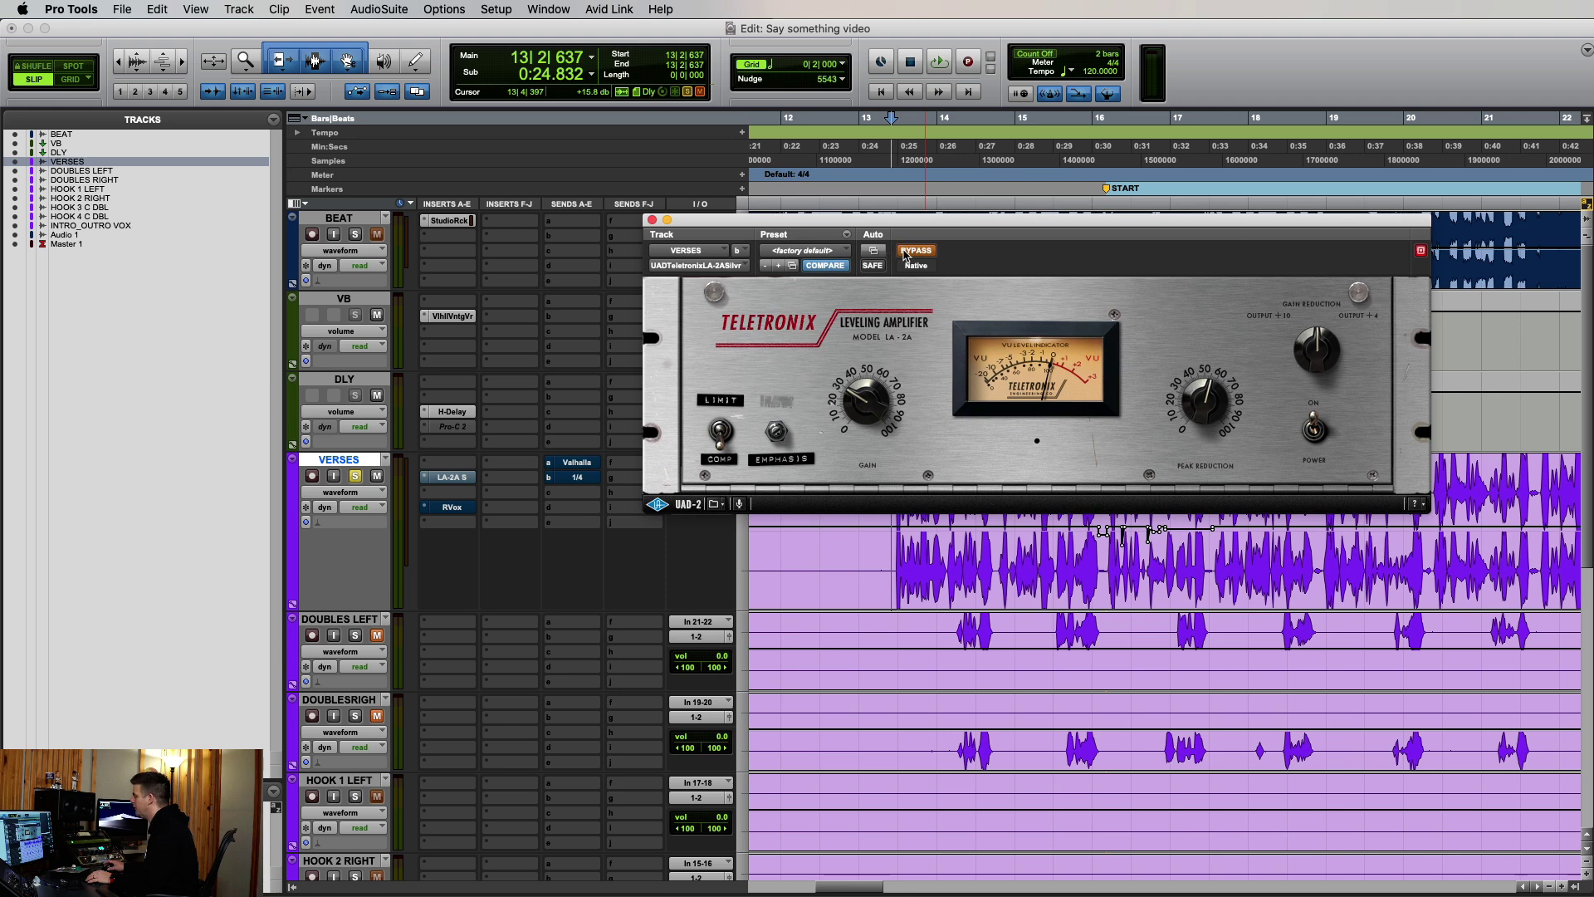
drag(909, 222, 895, 173)
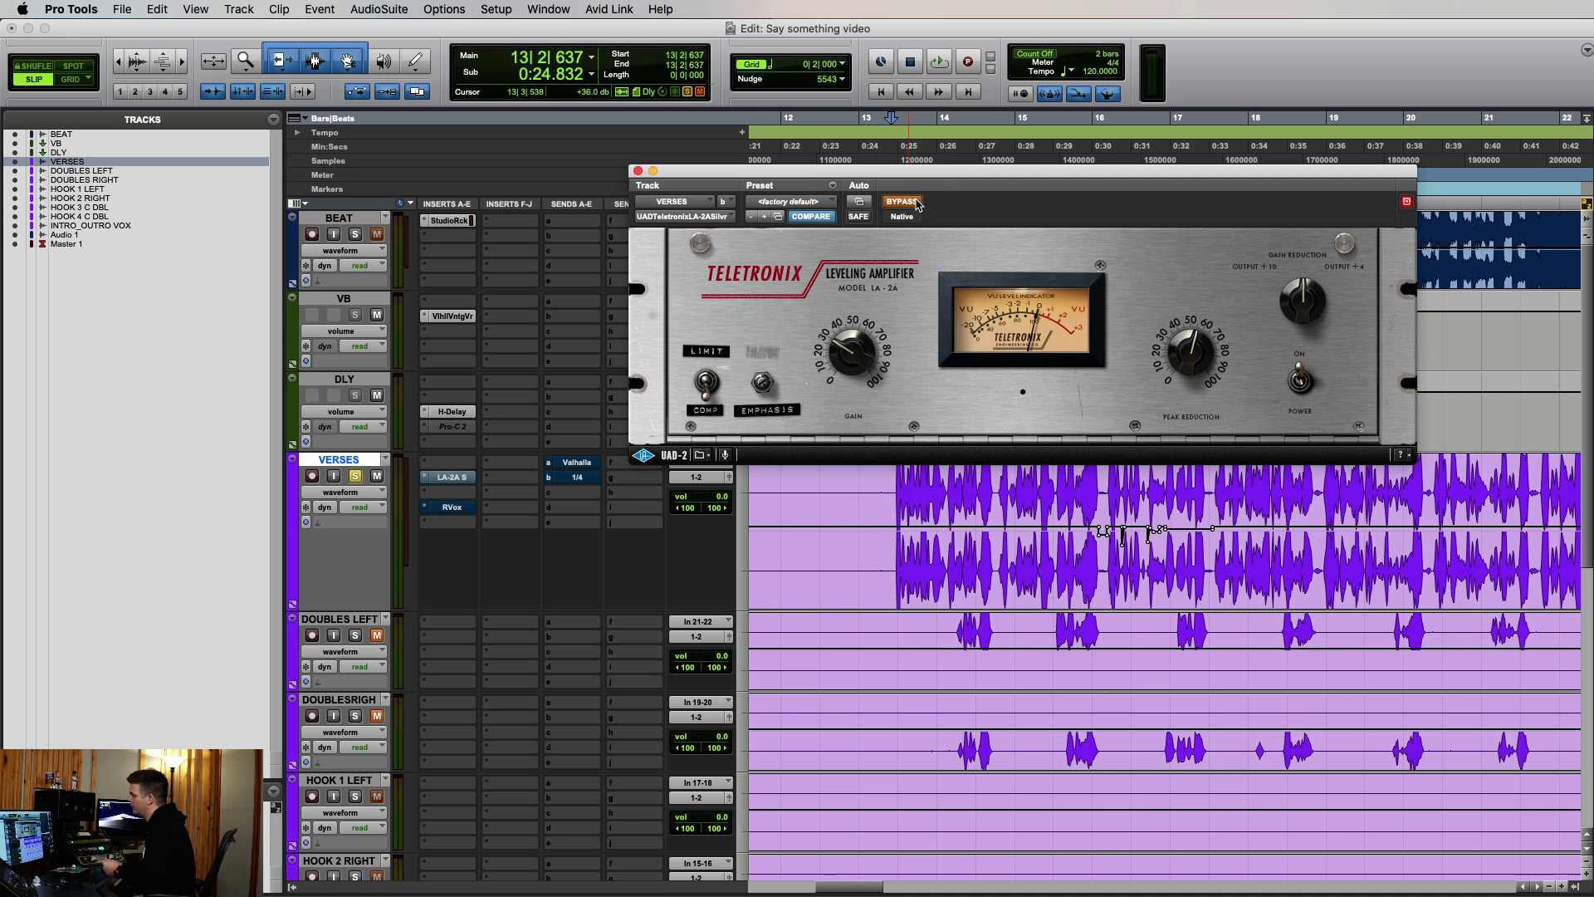
click(916, 203)
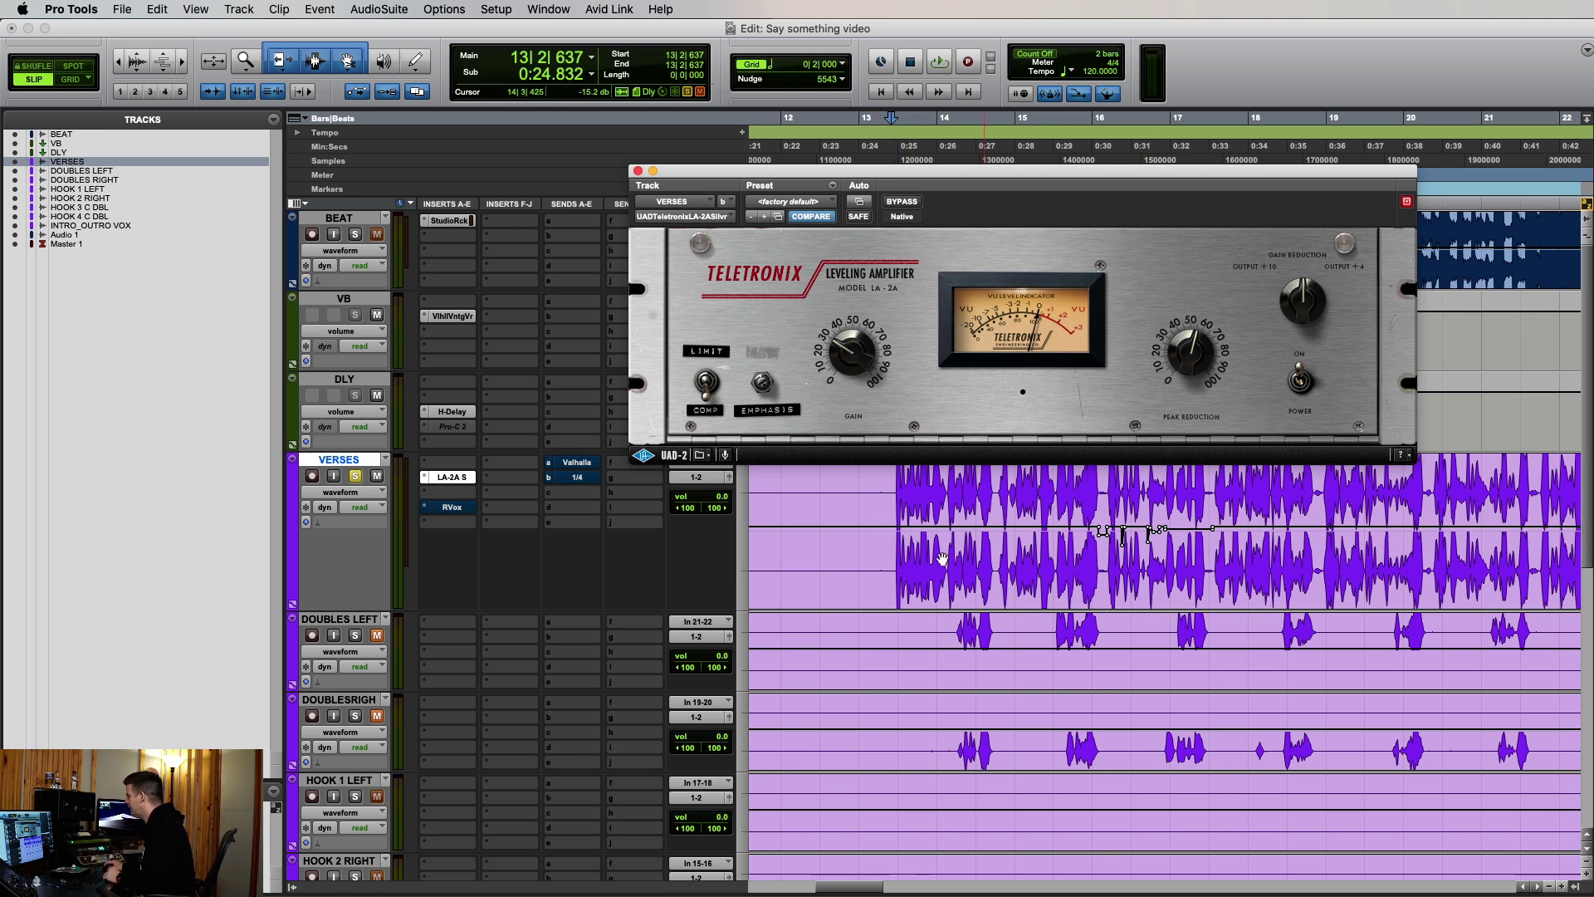
Take RVox on VERSES out of bypass and play the vocal from 13|2|637 with both compressors active.
click(451, 507)
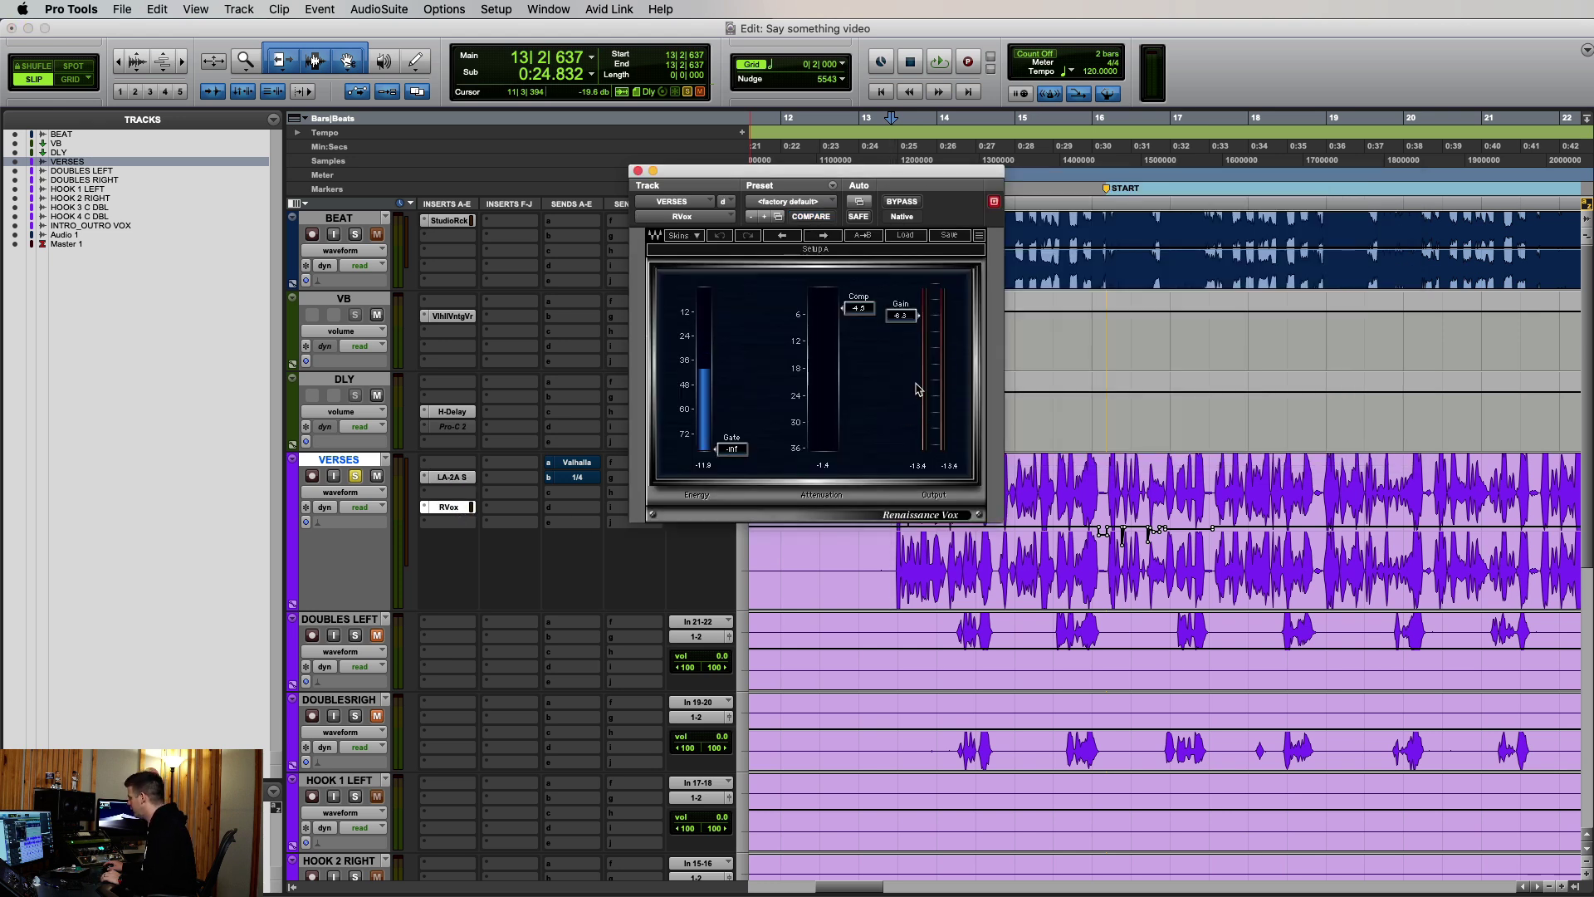
drag(930, 175, 1035, 178)
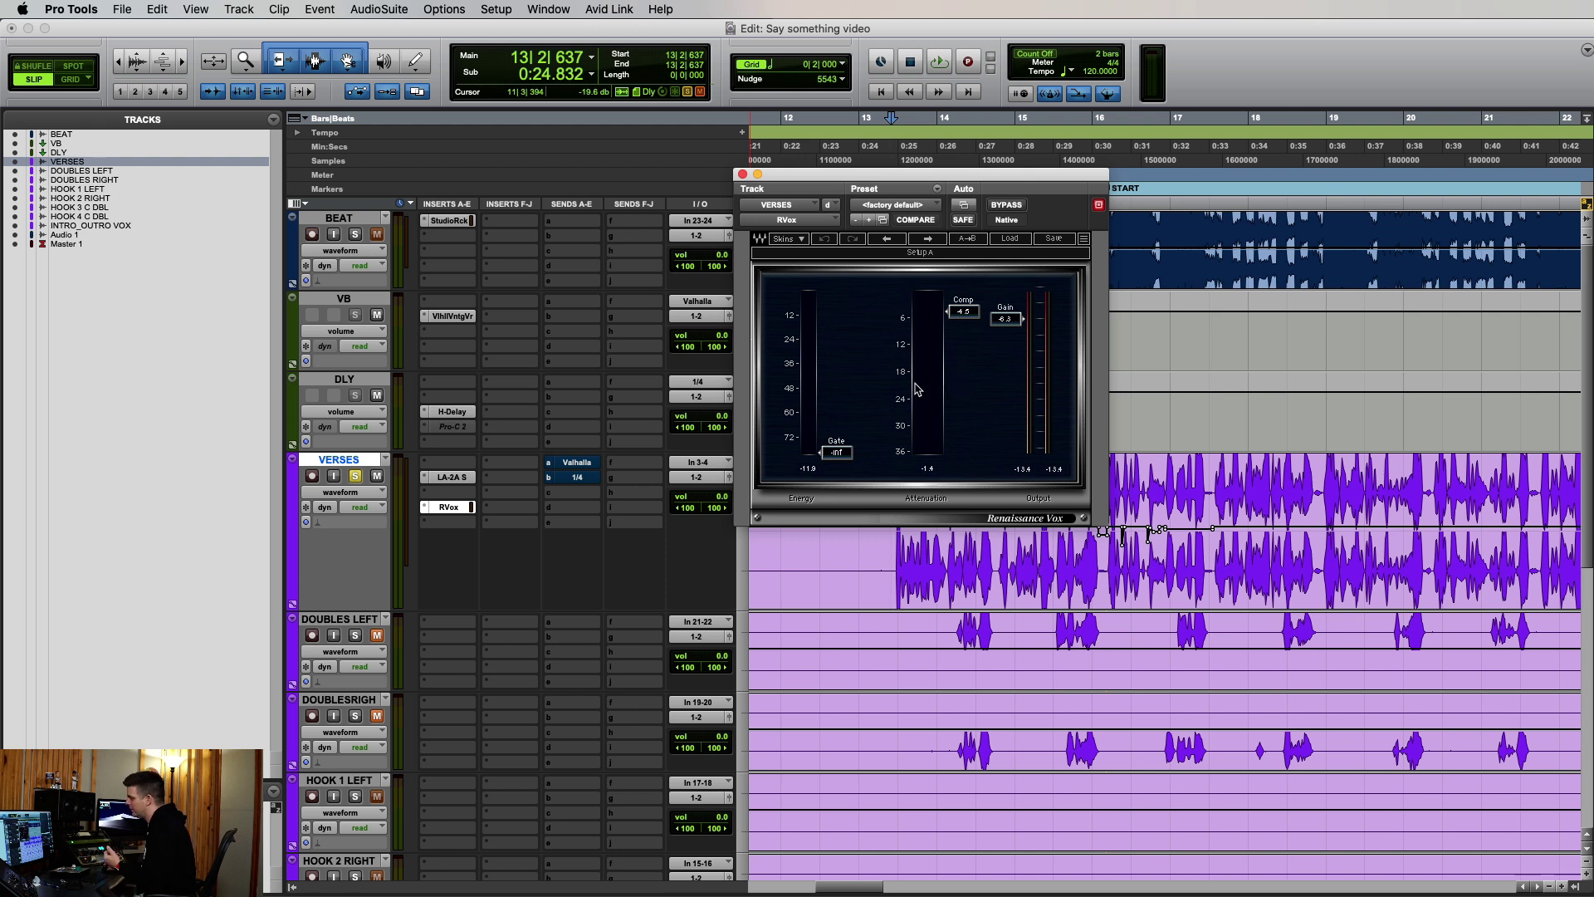
click(743, 174)
key(space)
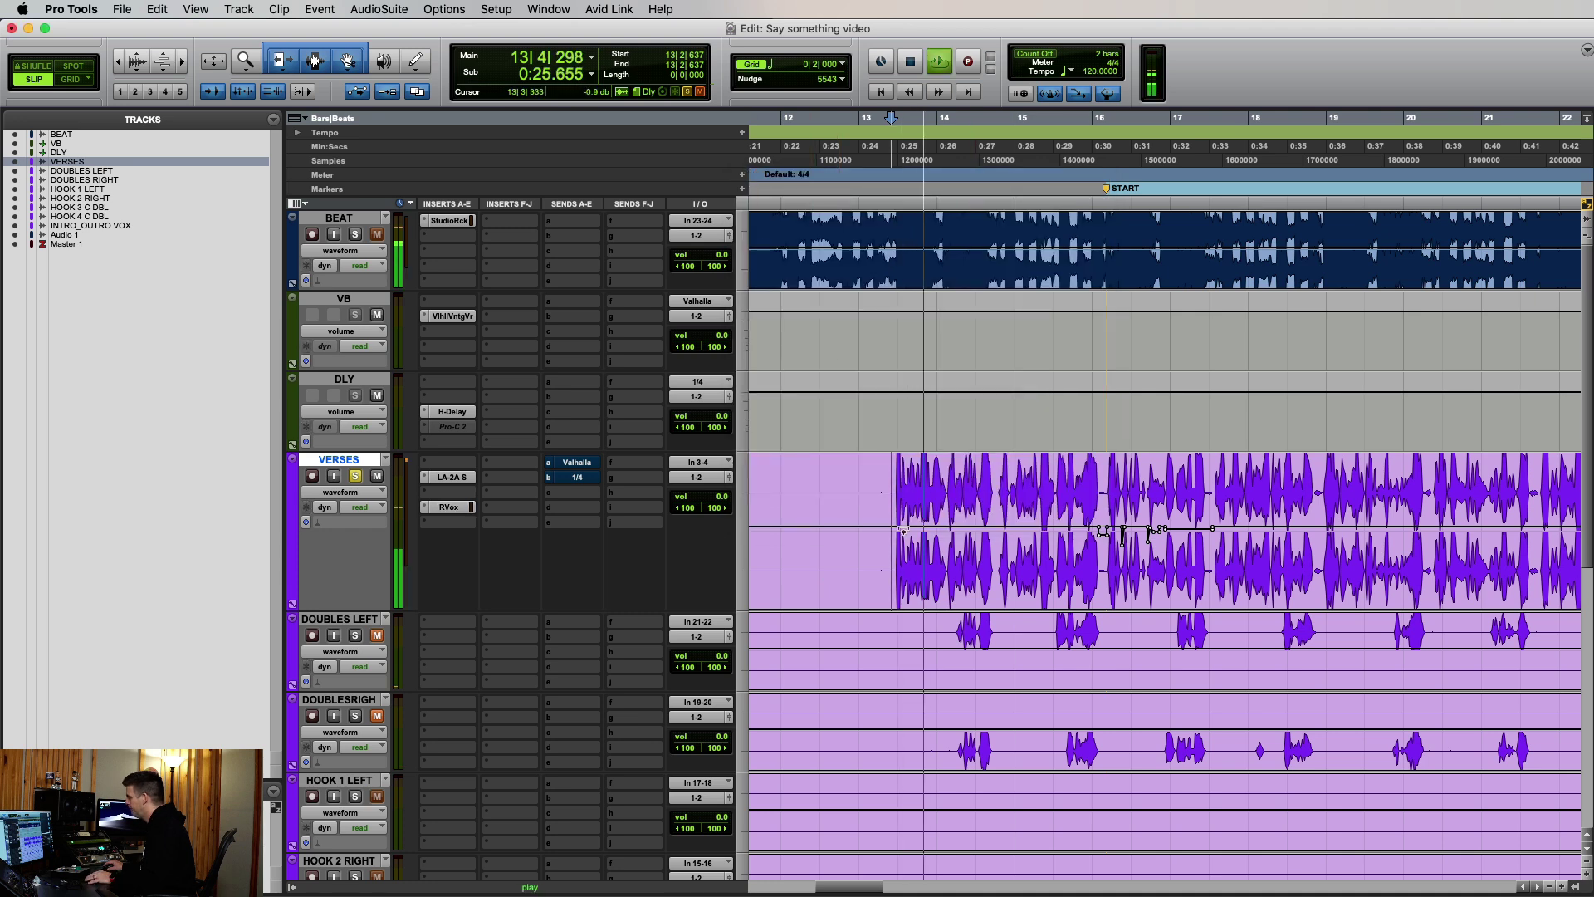
click(450, 477)
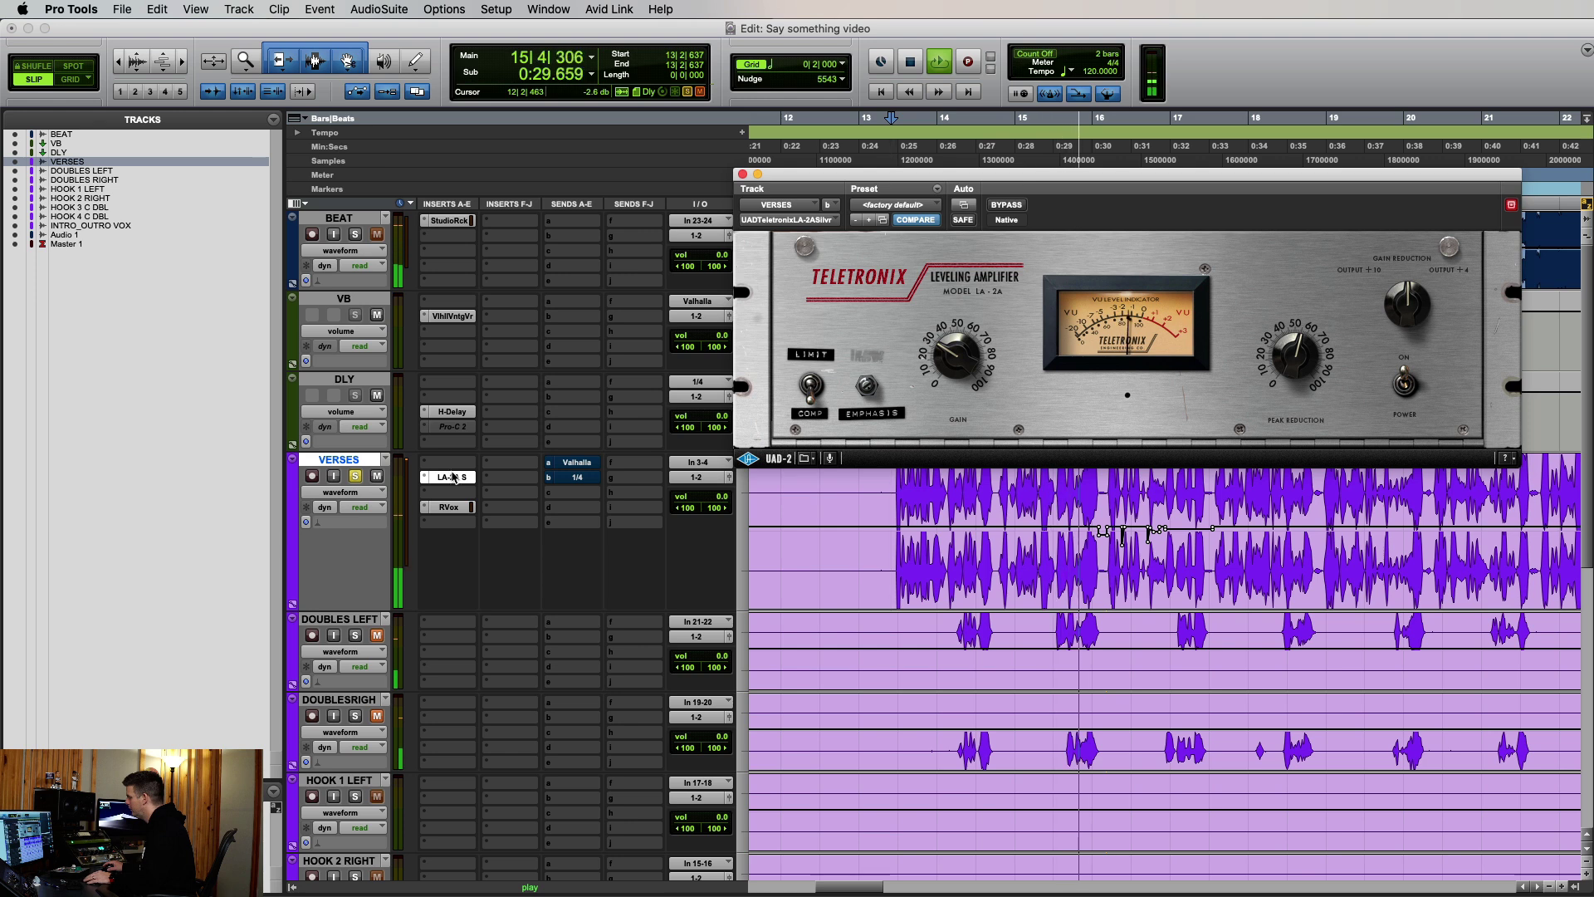
key(space)
Bypass LA-2A and RVox on VERSES and play the same passage for comparison.
super+click(453, 480)
super+click(457, 502)
key(space)
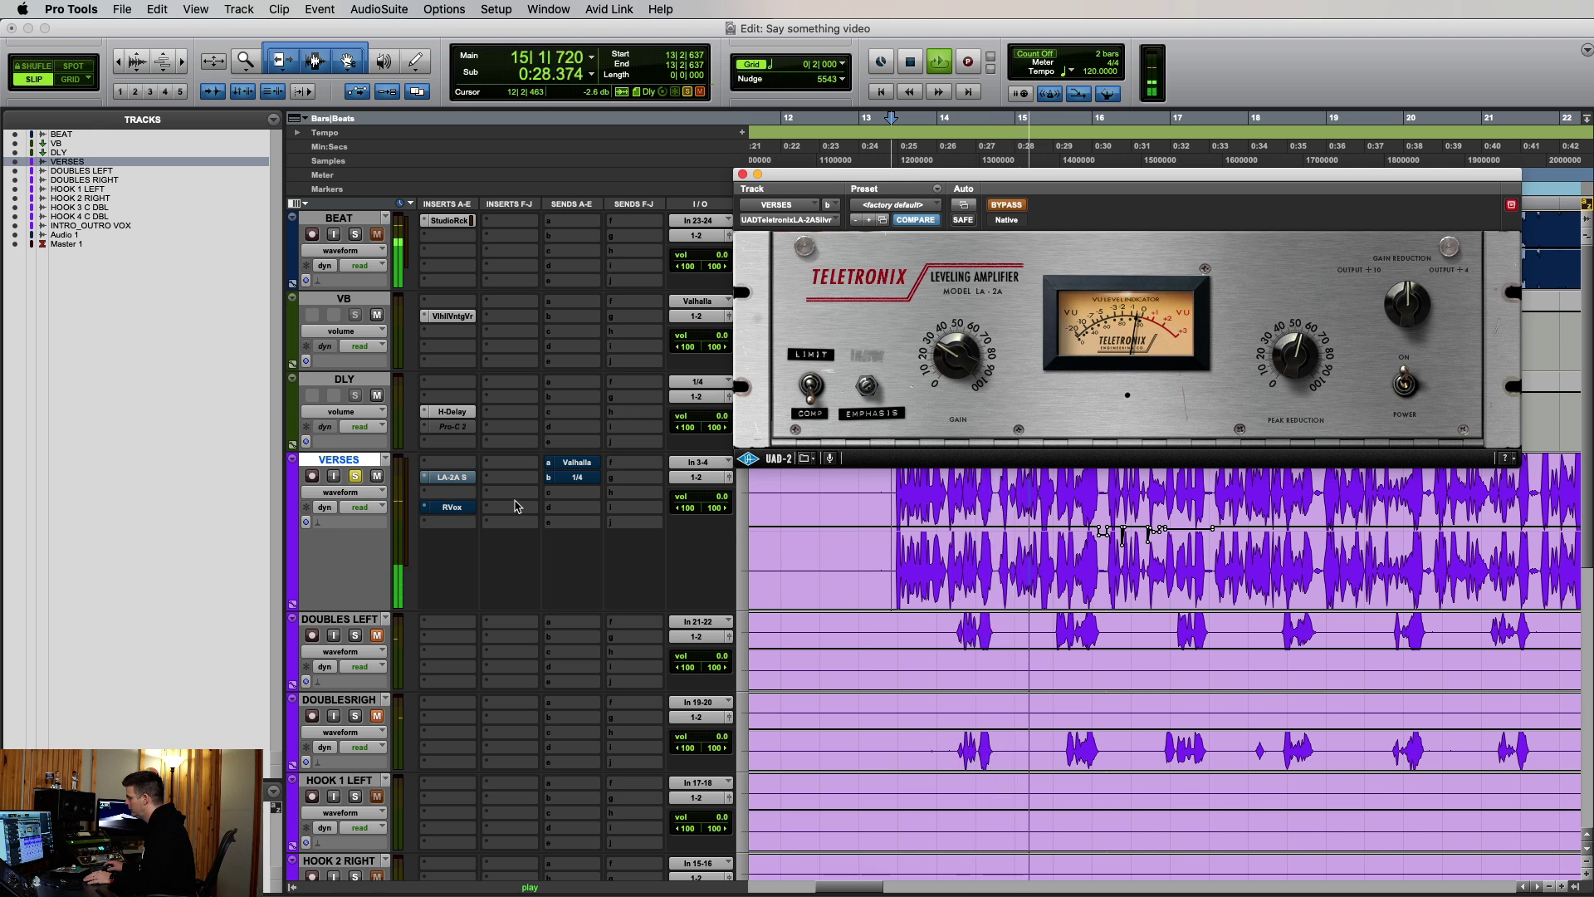
key(space)
Reactivate LA-2A and RVox on VERSES and play the passage again from 13|2|637.
super+click(463, 477)
super+click(458, 507)
key(space)
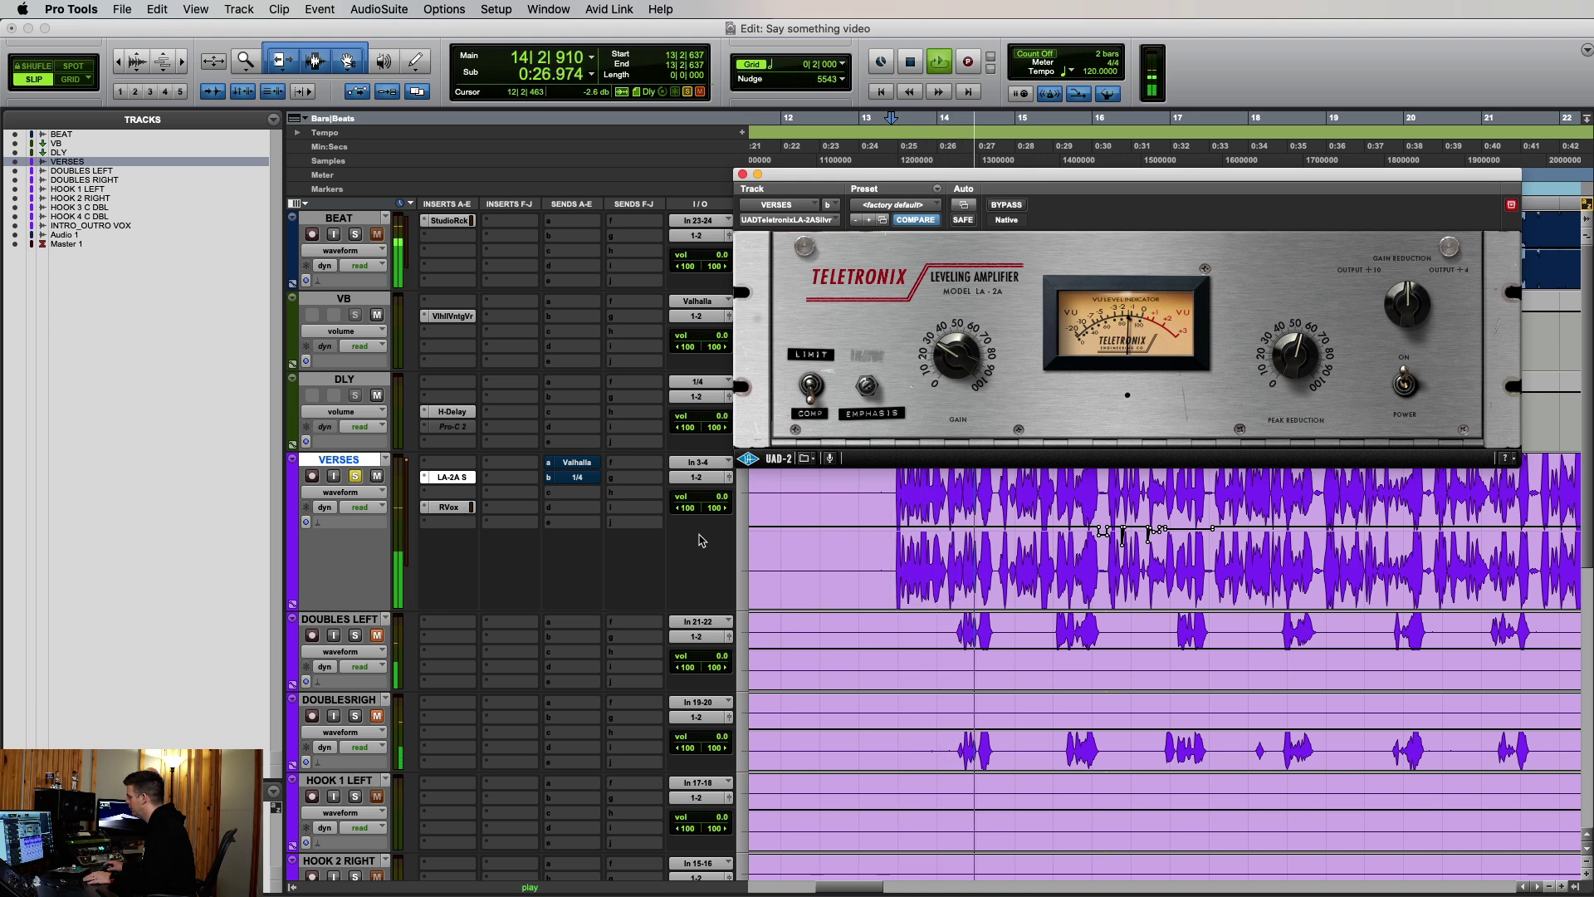
key(space)
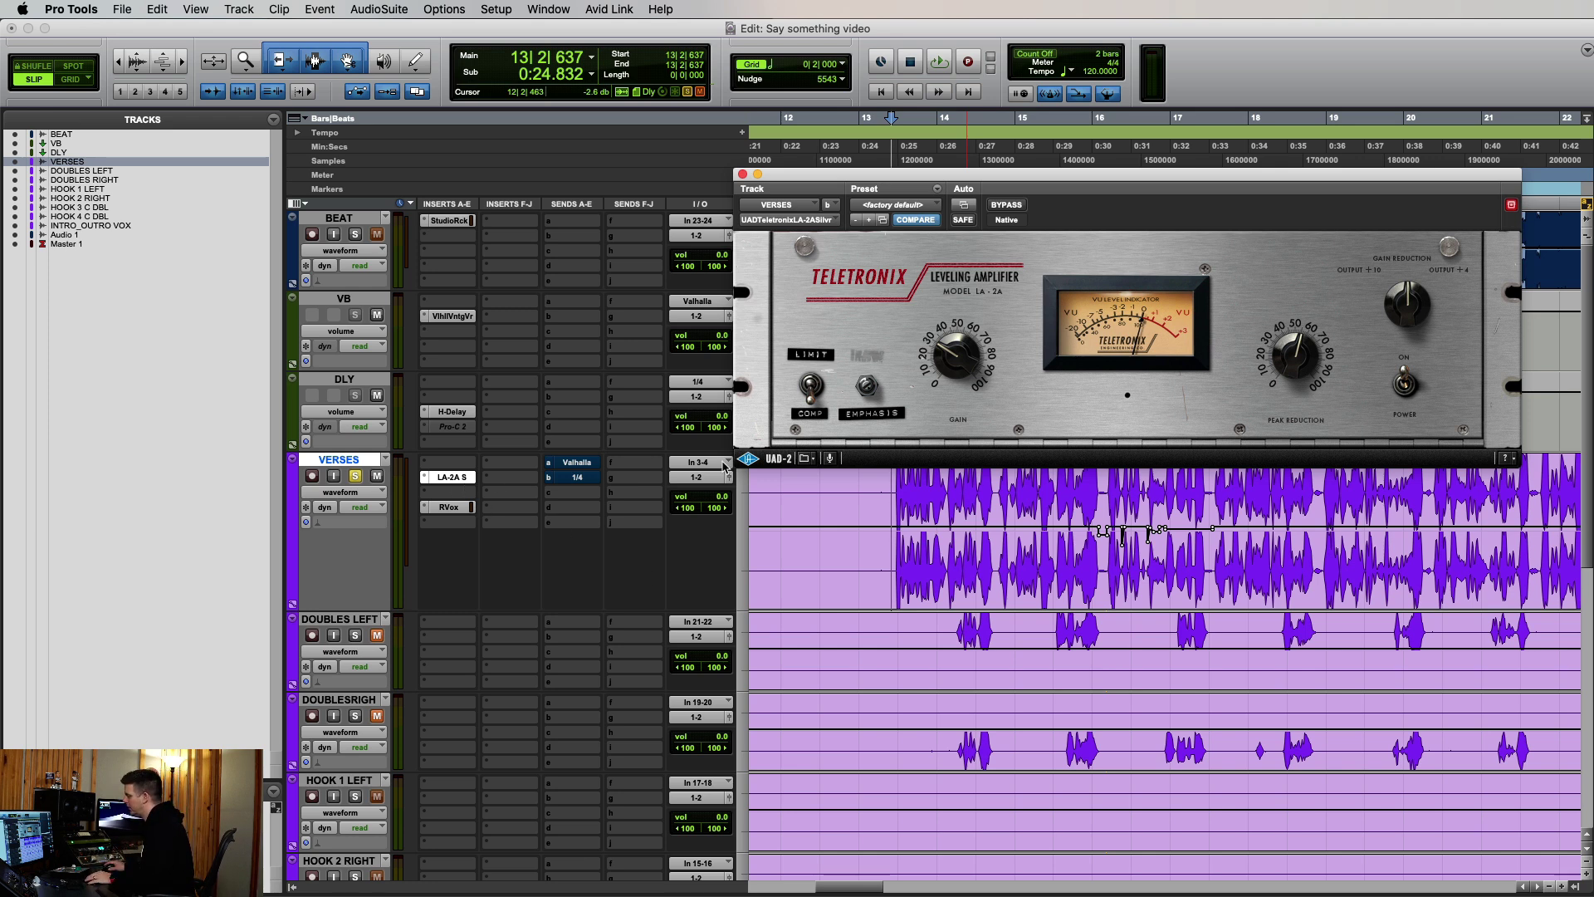
Close the LA-2A window and bypass both LA-2A and RVox on VERSES.
click(444, 478)
super+click(446, 477)
super+click(451, 507)
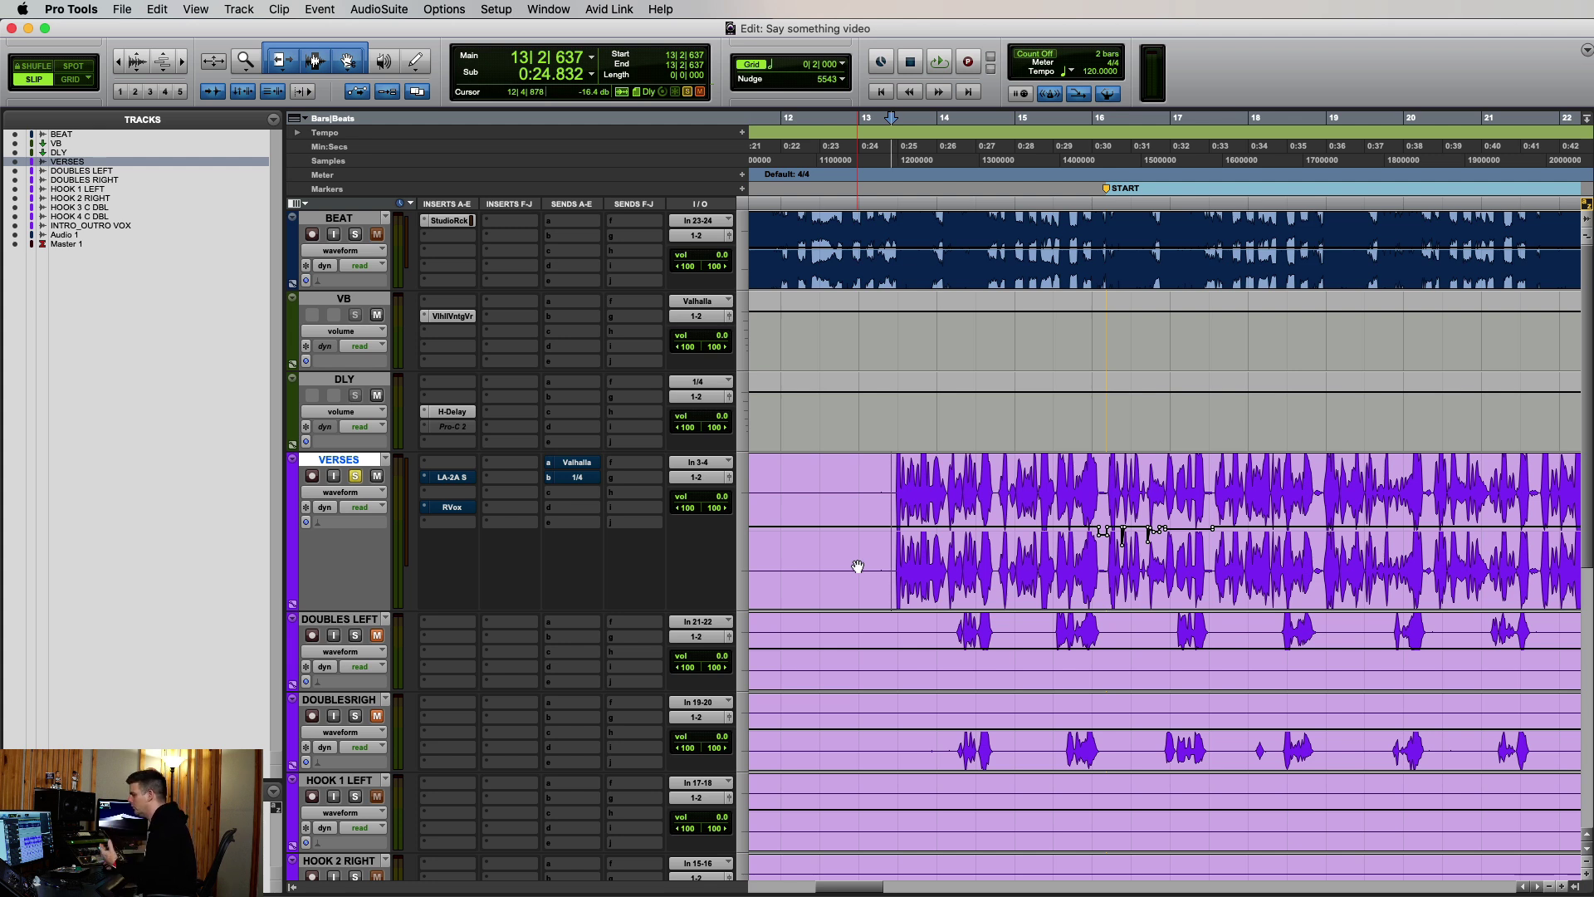
Open the VERSES send to Valhalla and set ValhallaVintageVerb on VB to a 0.20 s decay and Room mode.
click(574, 464)
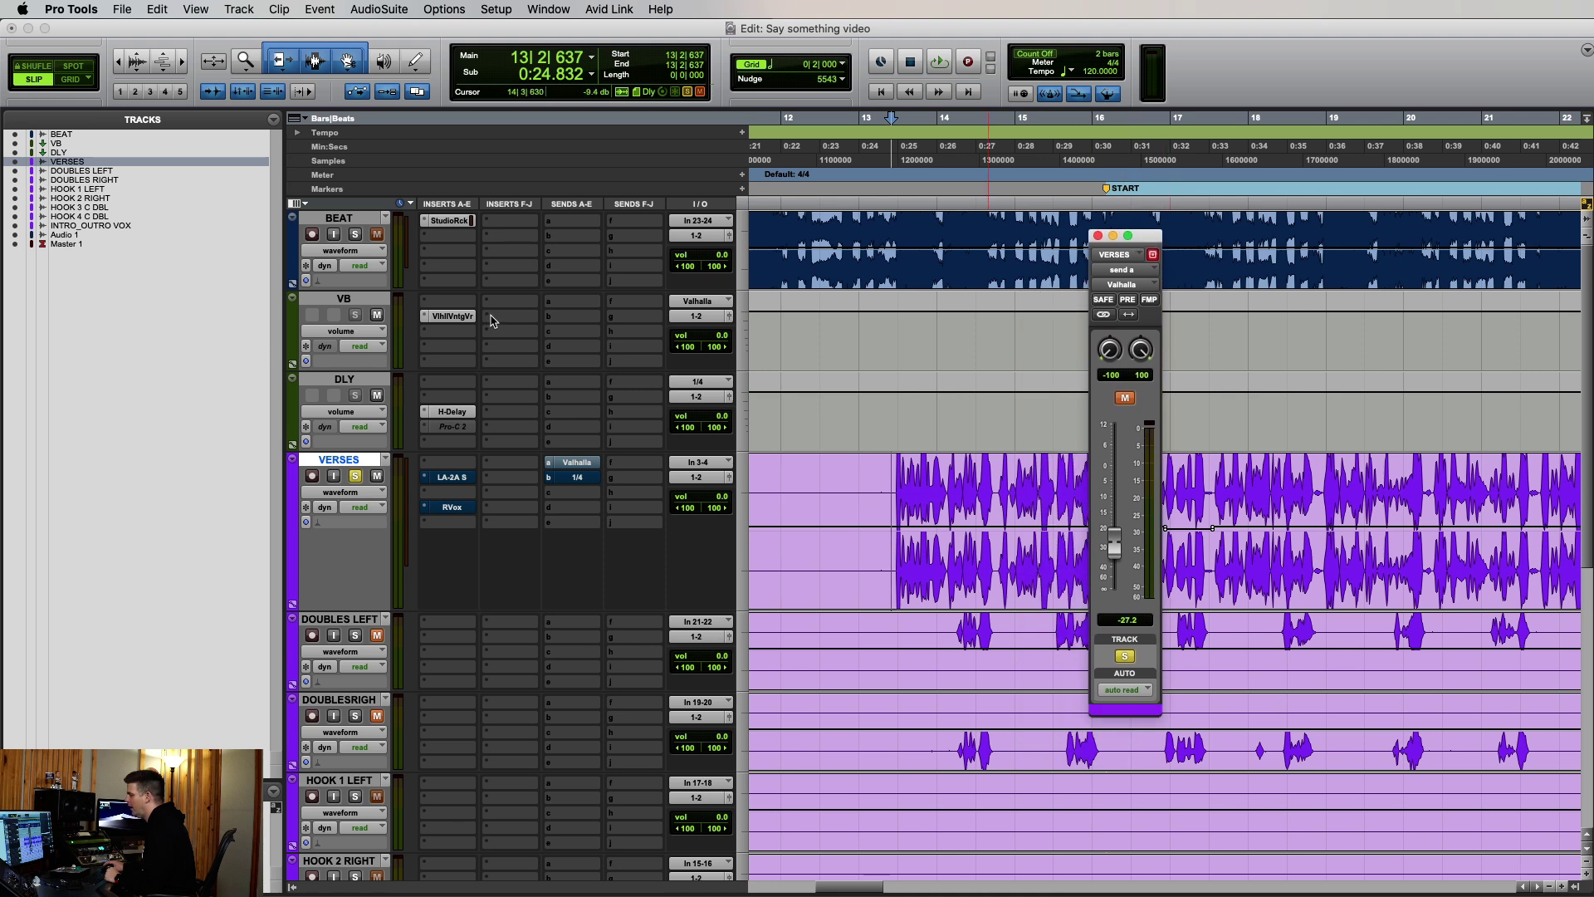
click(461, 317)
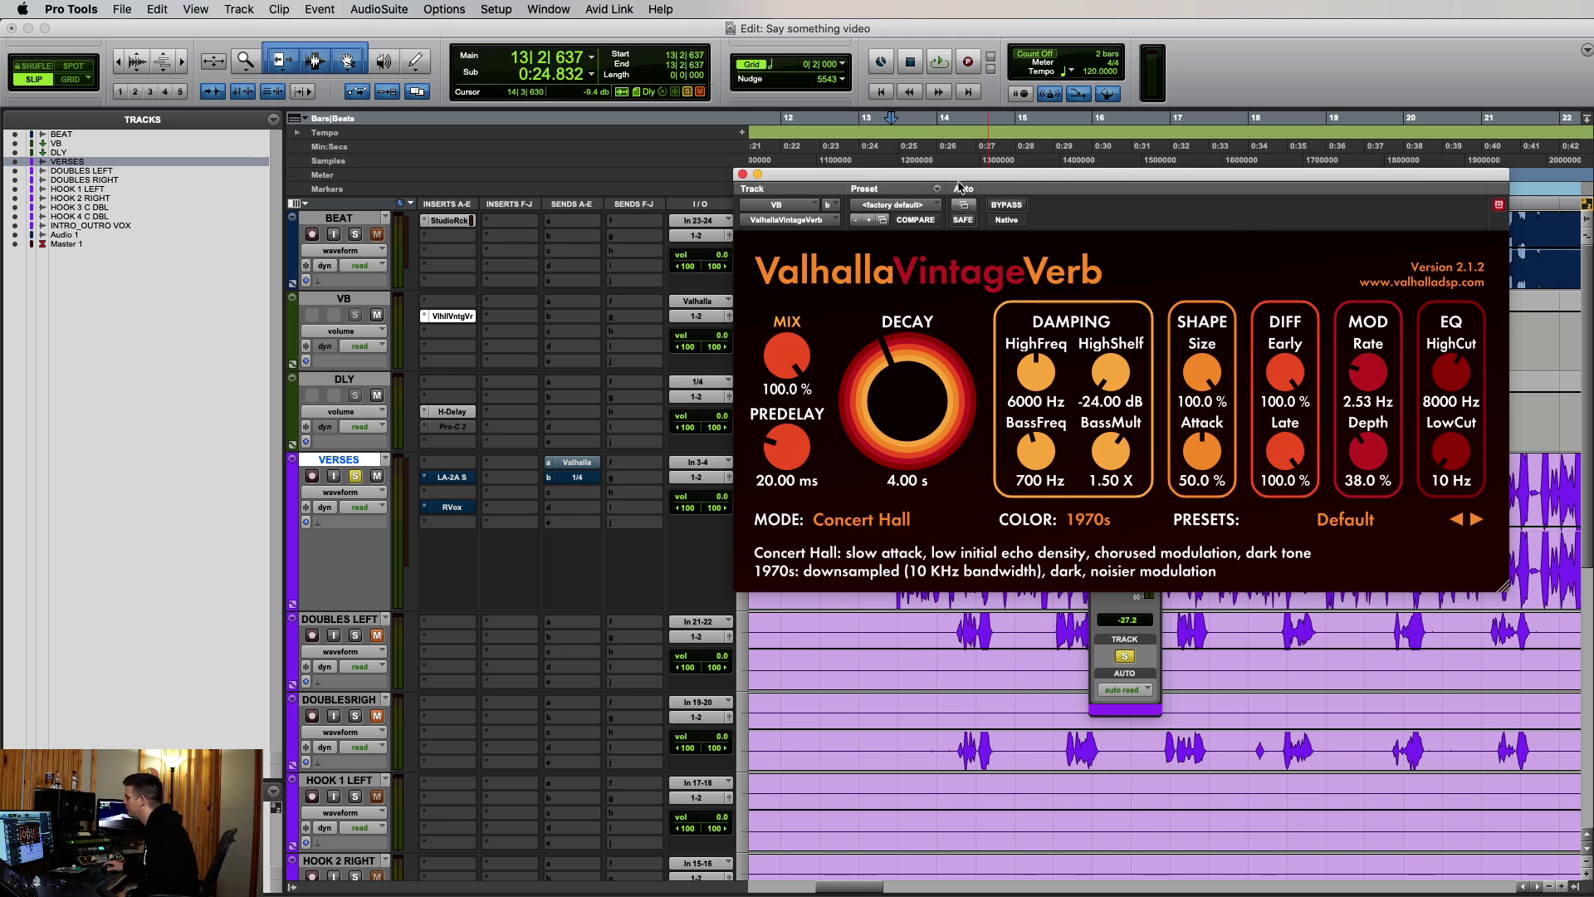
drag(969, 177, 875, 293)
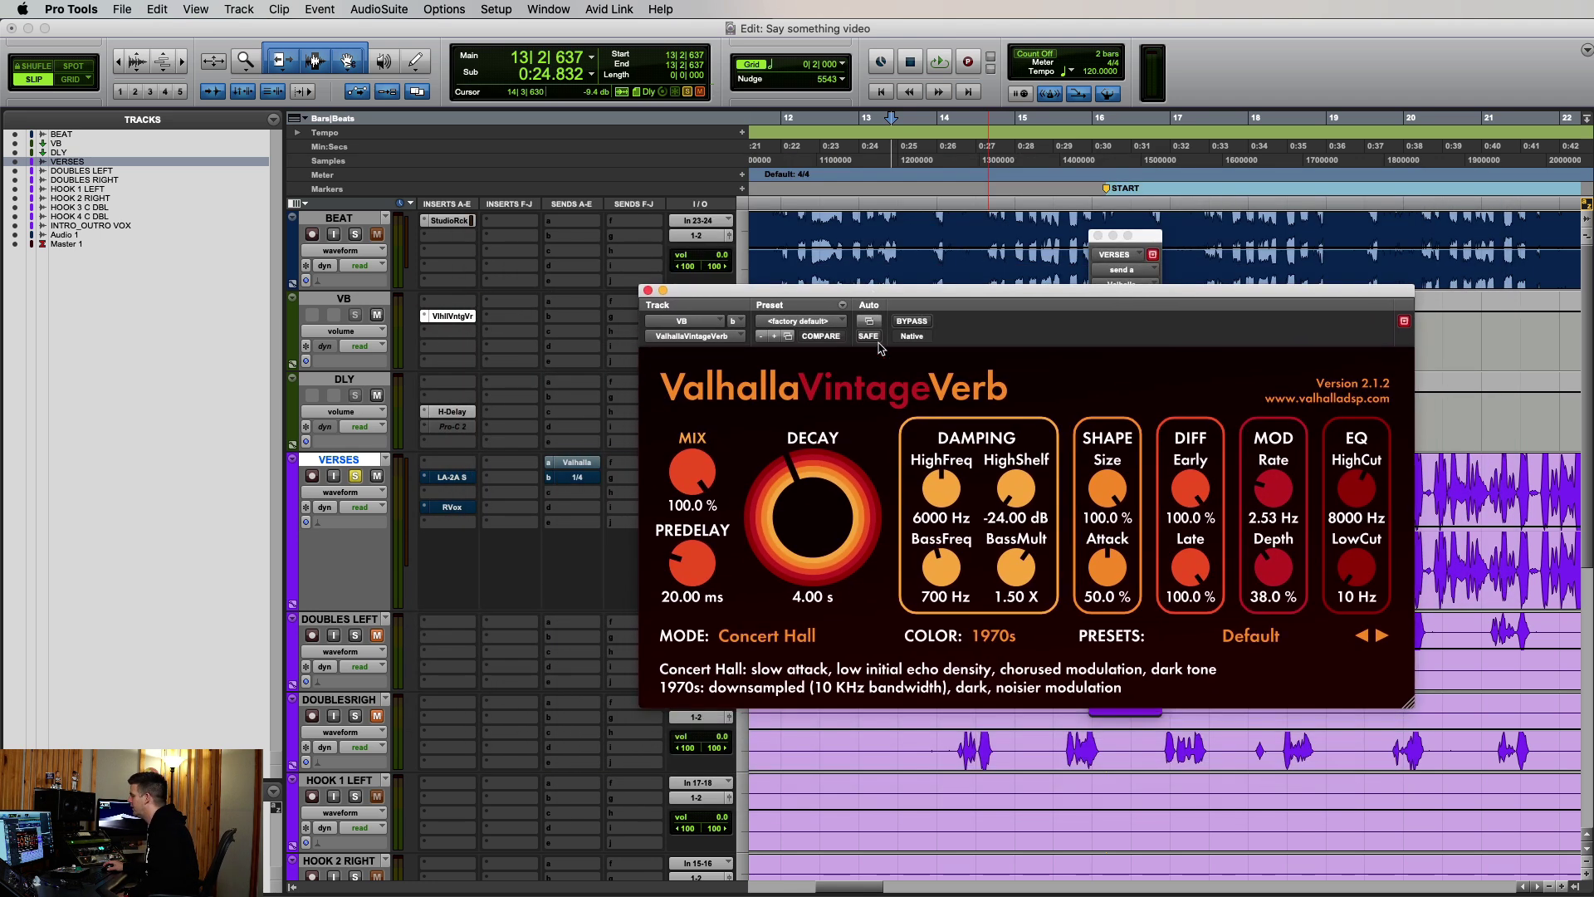
mouse_move(978, 300)
mouse_down()
mouse_move(950, 343)
mouse_move(898, 304)
mouse_move(877, 391)
mouse_move(969, 303)
mouse_up()
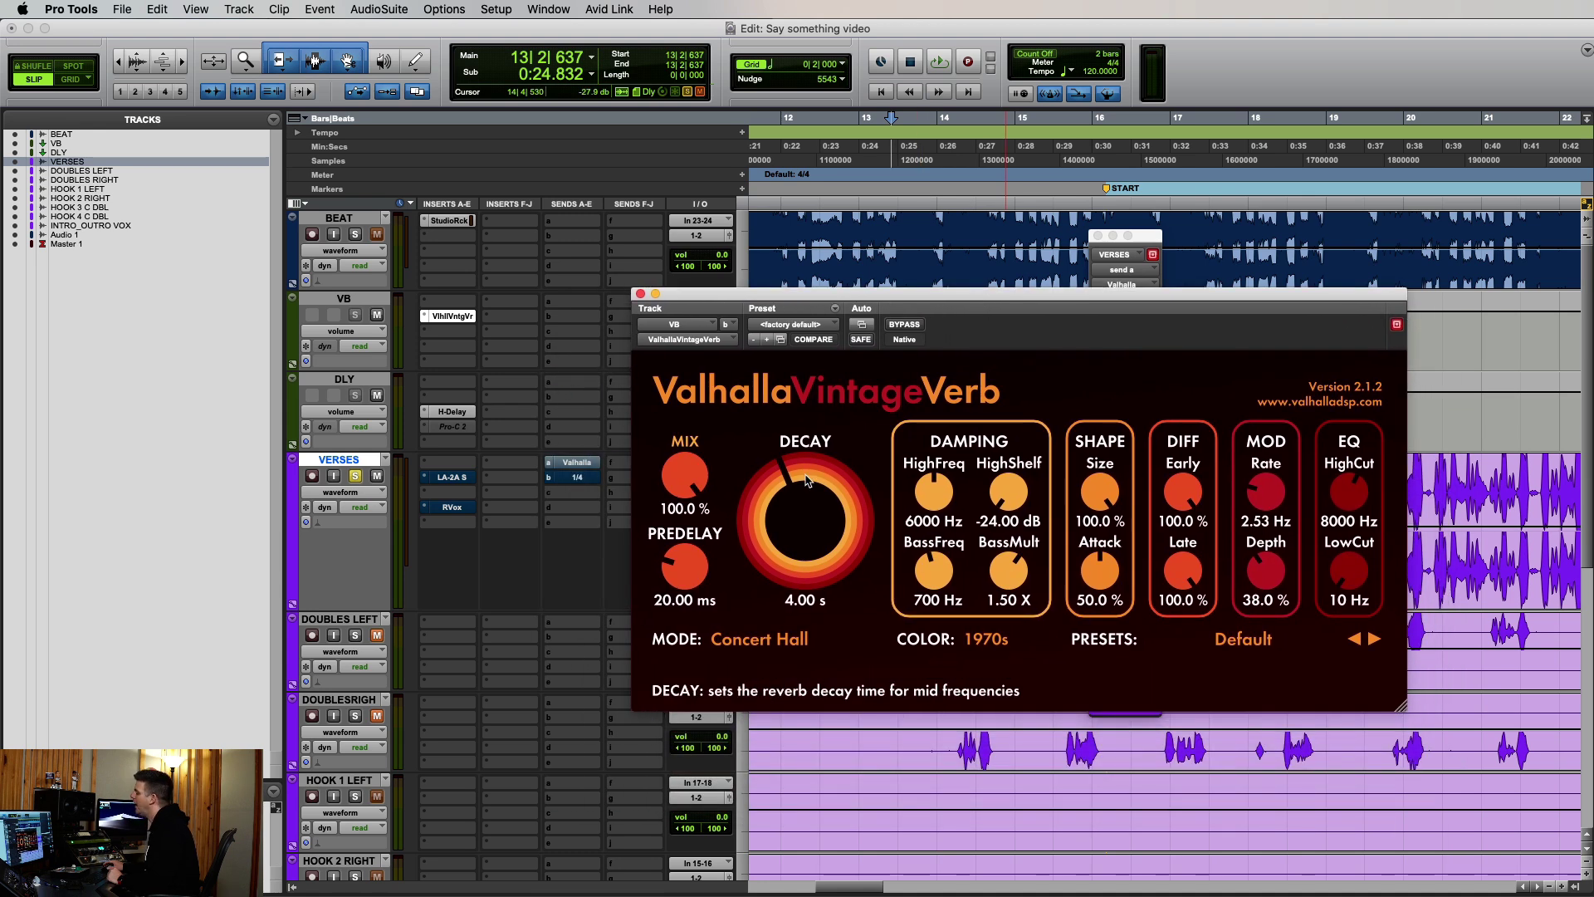
drag(806, 480, 786, 677)
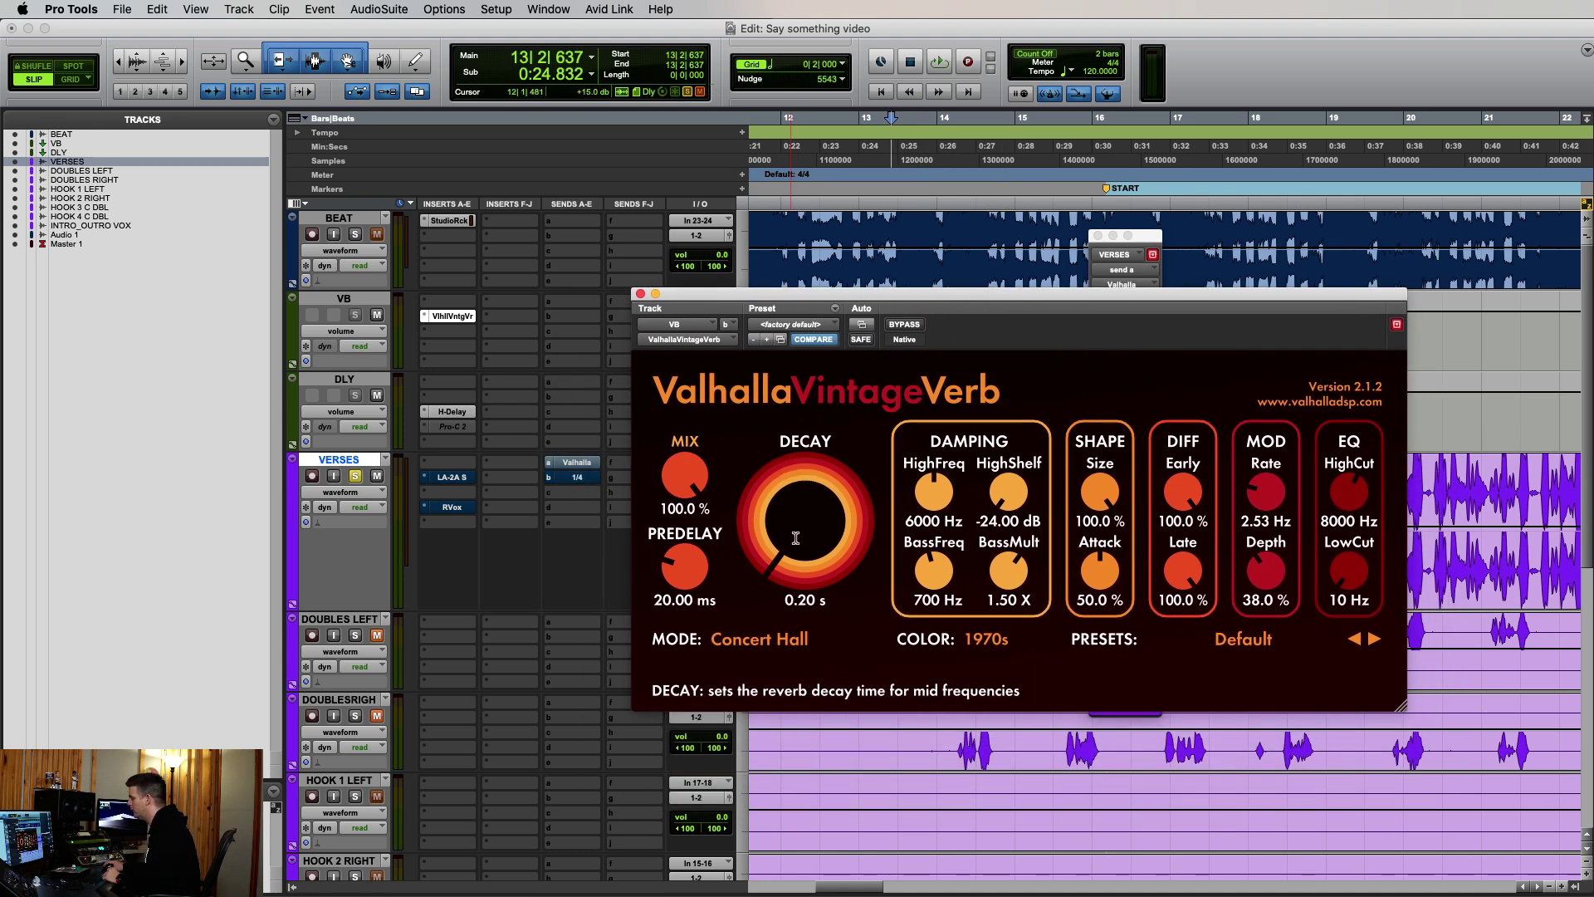
click(799, 639)
click(793, 315)
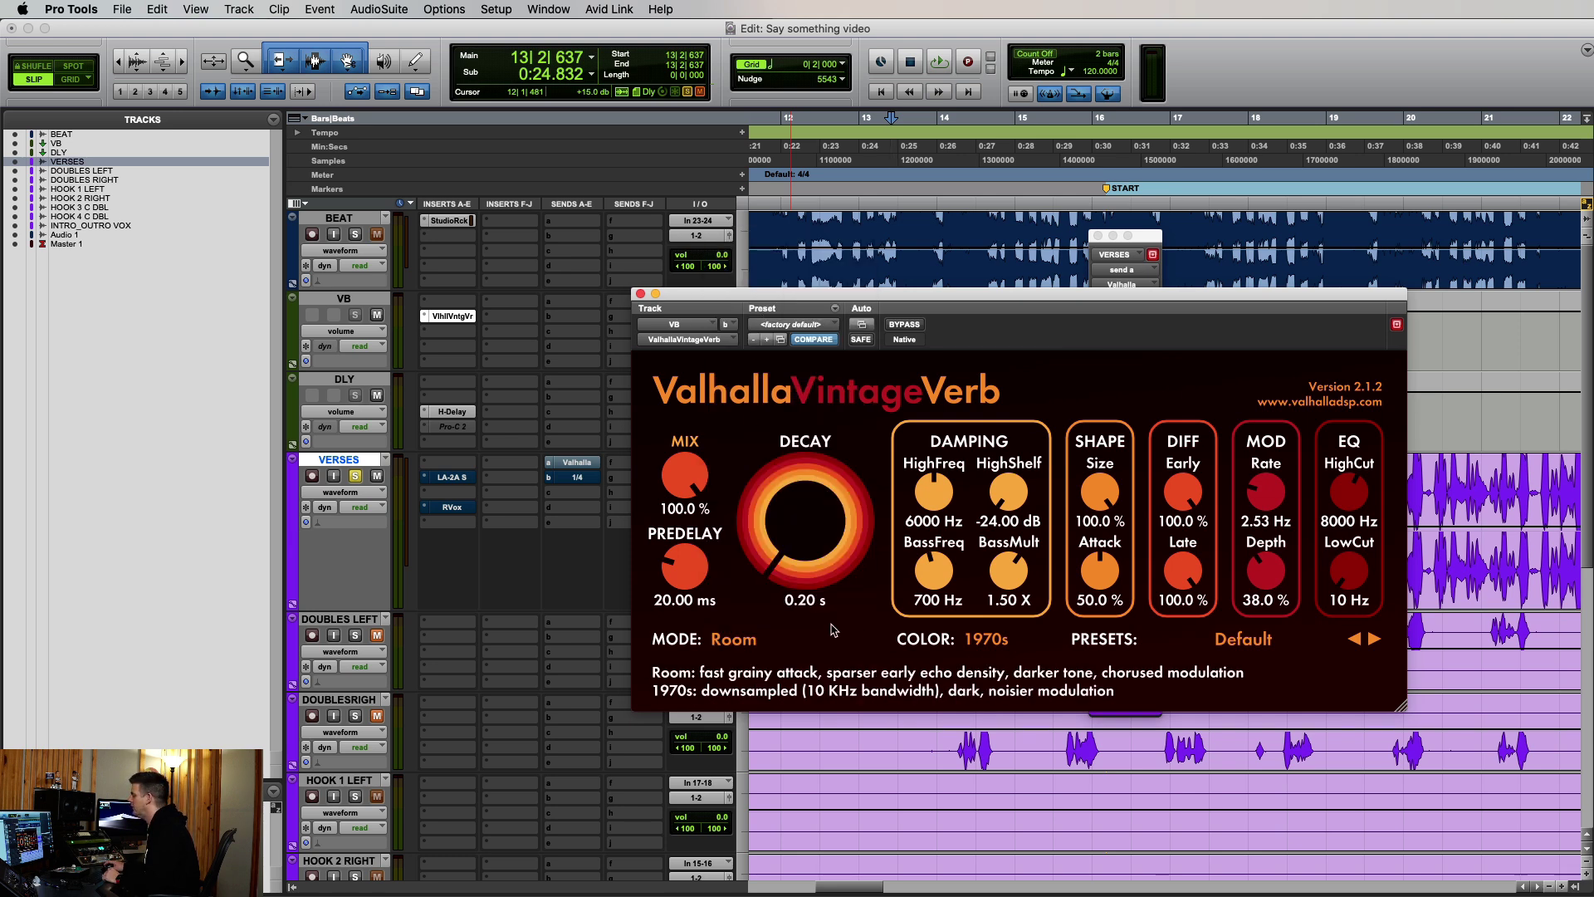
Set the reverb's EQ to a 460 Hz low cut and 5750 Hz high cut, and unmute the VERSES Valhalla send.
drag(1349, 573, 1350, 508)
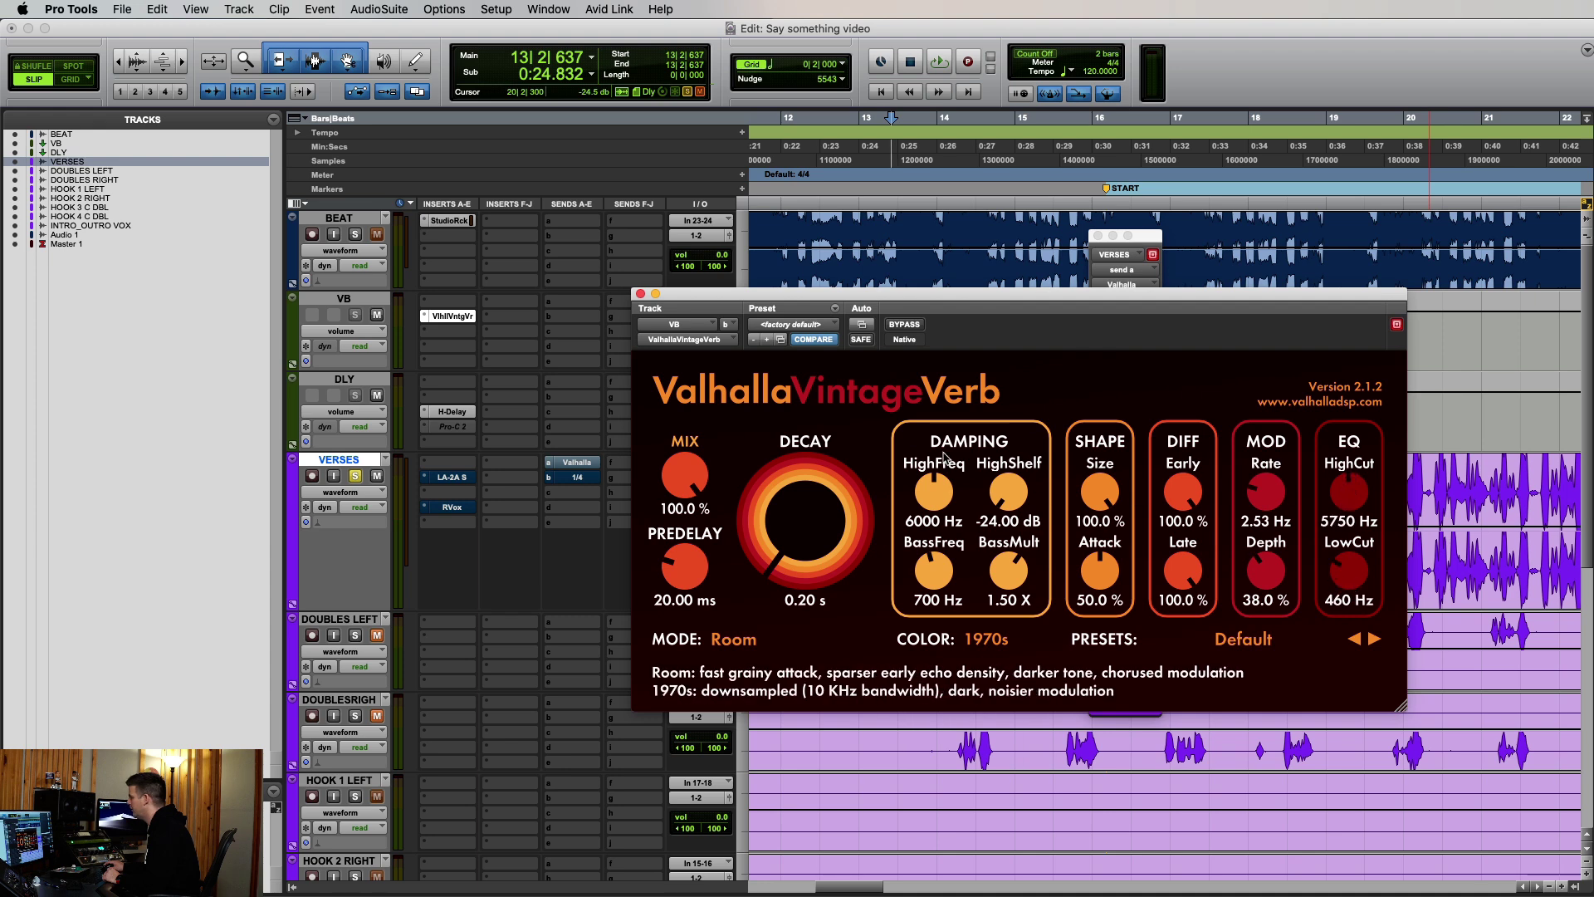
click(455, 315)
ctrl+super+click(583, 462)
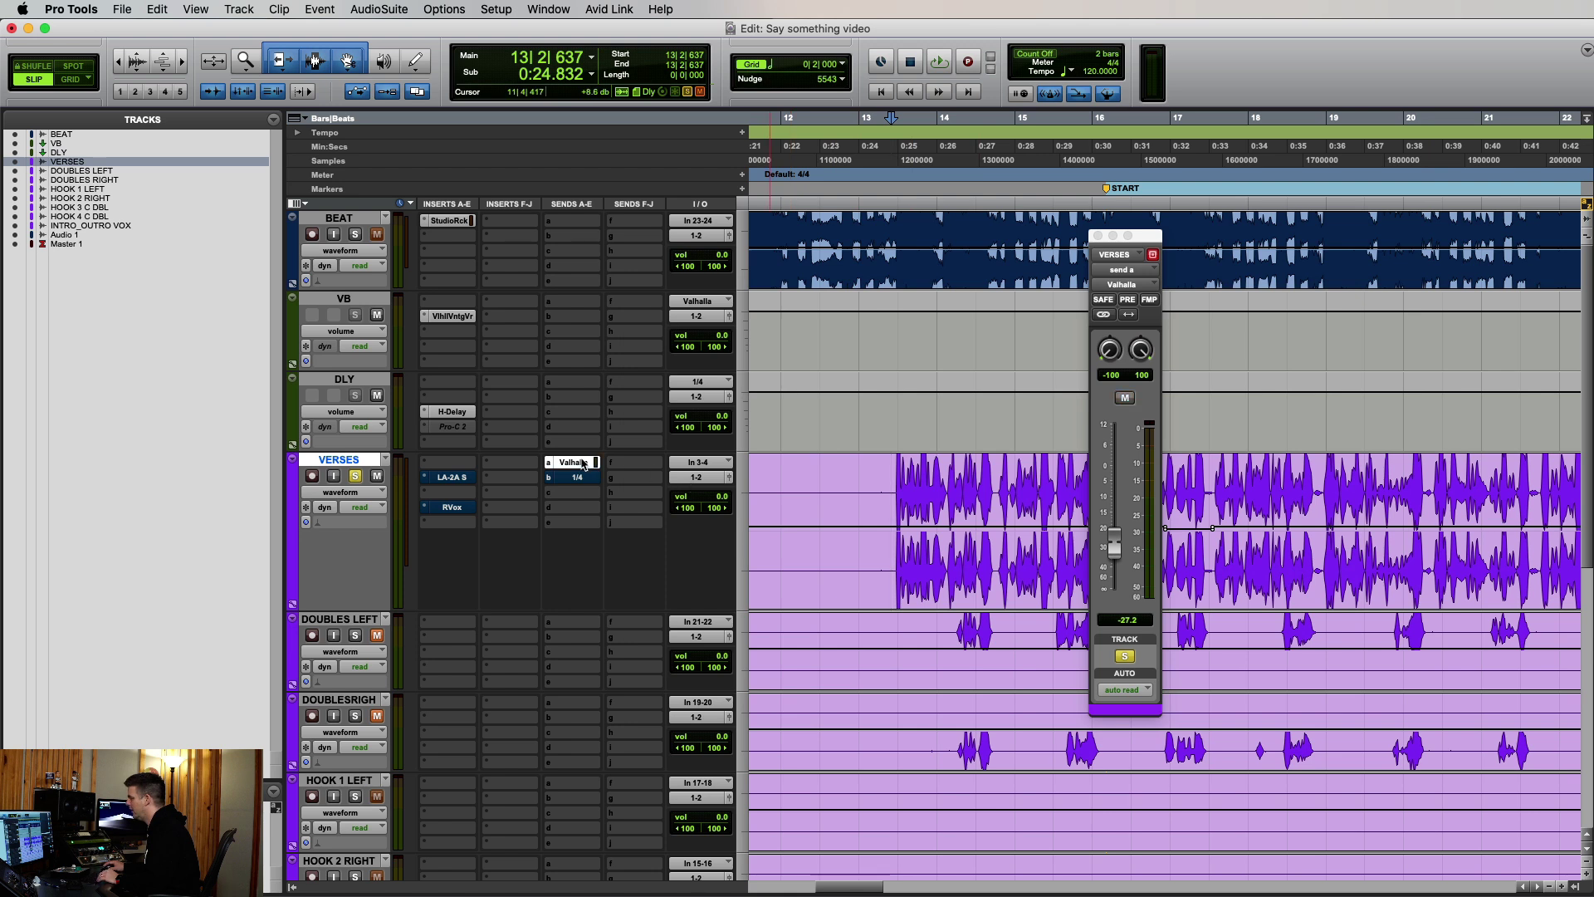
Set the VERSES Valhalla send level to -23.5 dB during playback and compare it with the send muted and unmuted.
key(space)
drag(1104, 544, 1115, 542)
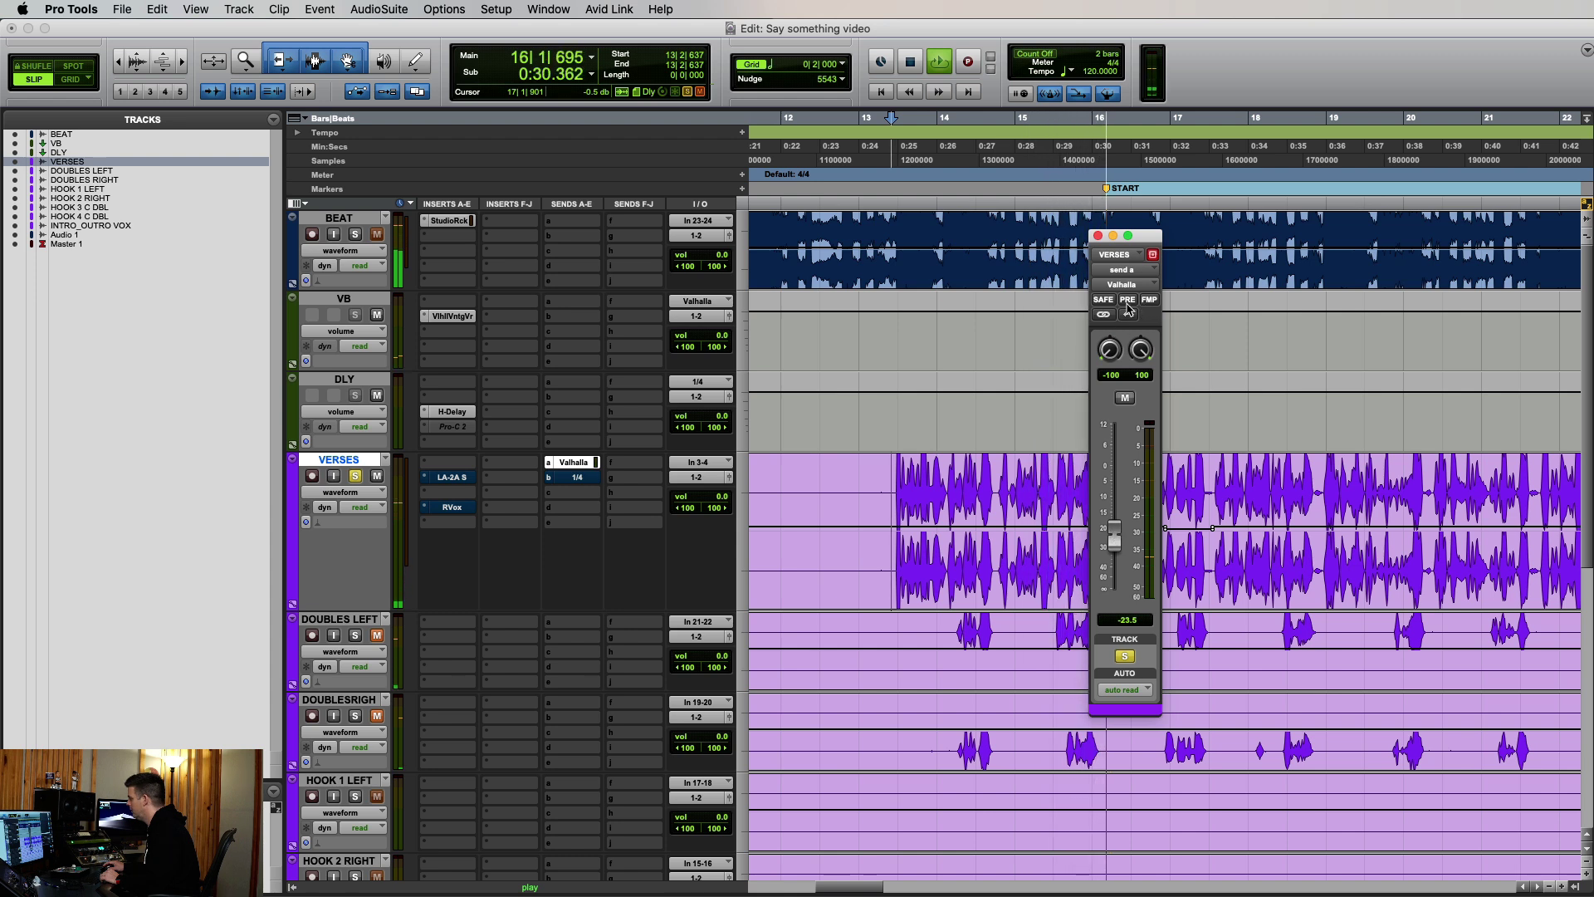
click(1125, 399)
click(1125, 398)
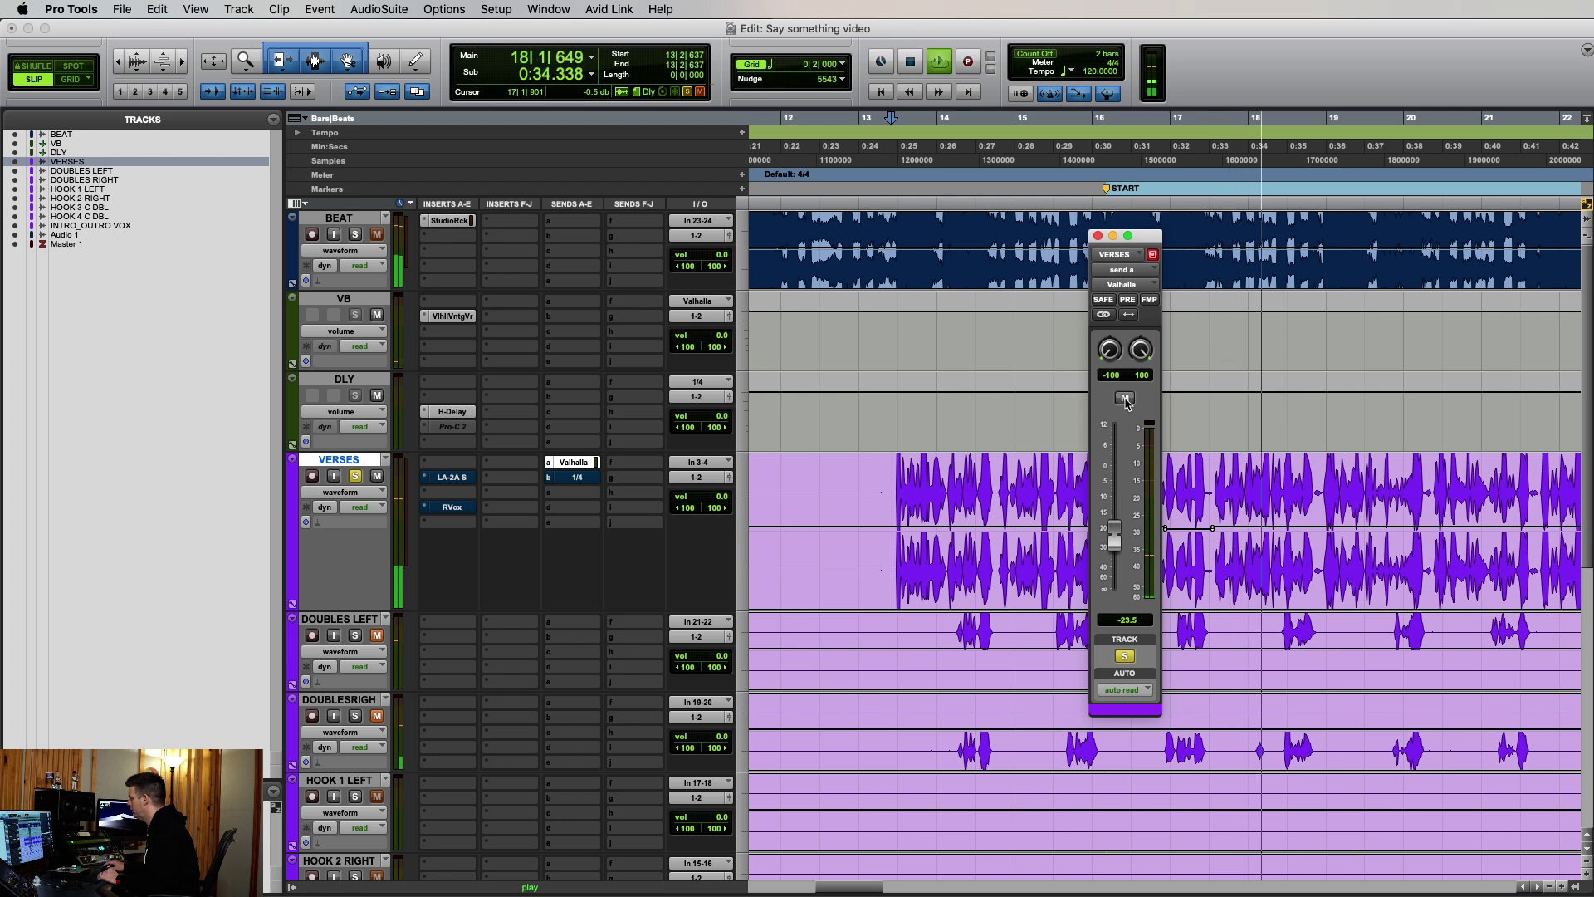
key(space)
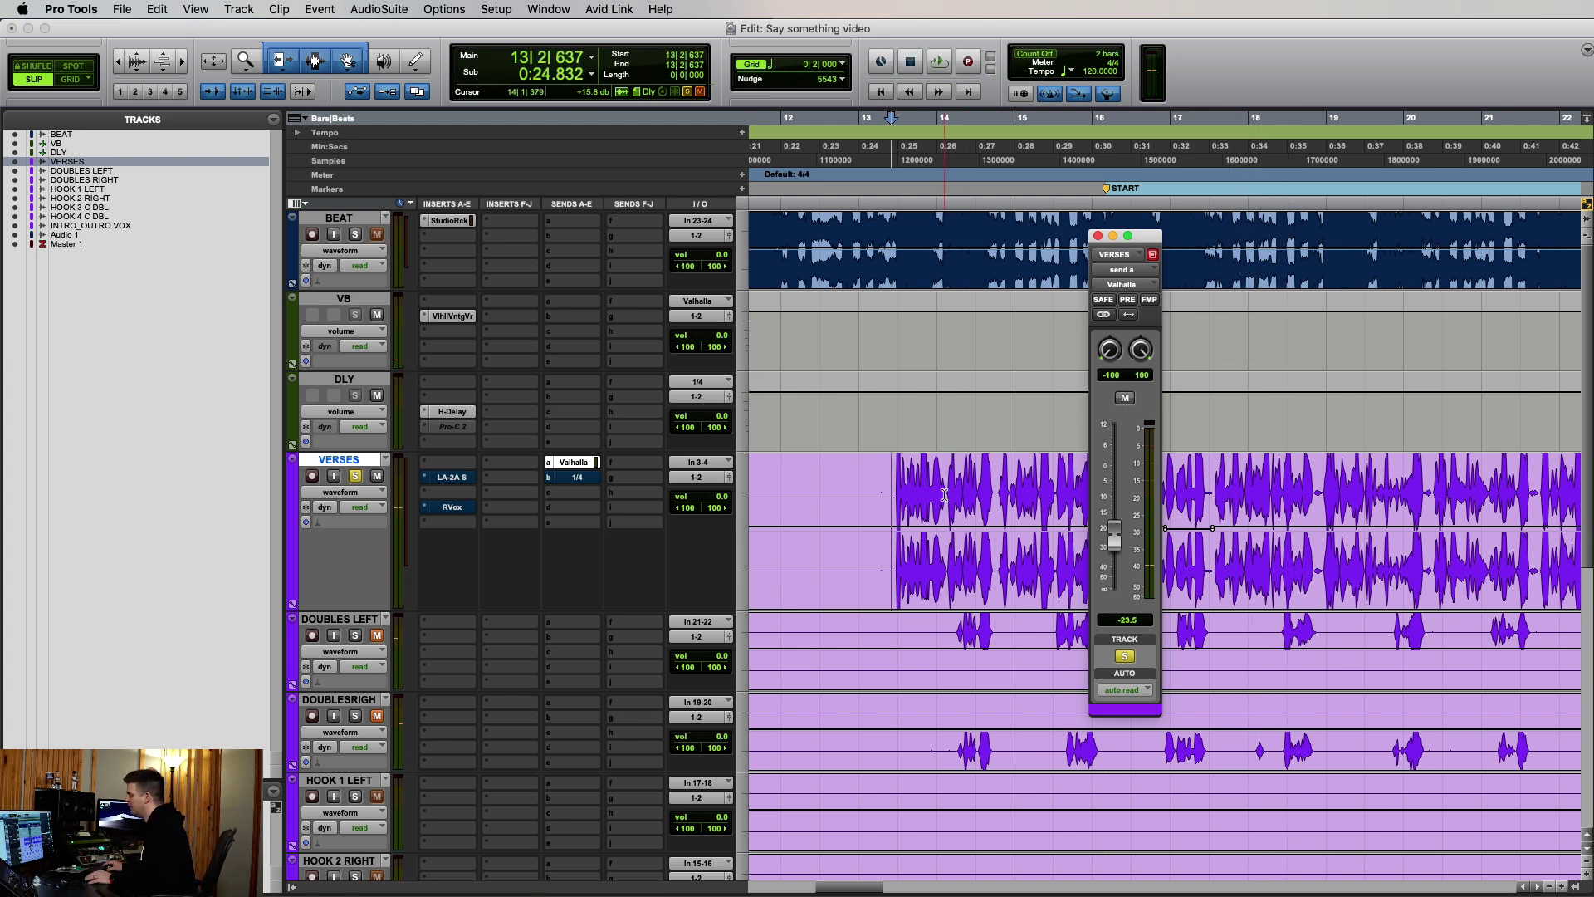
Unmute the VERSES 1/4 send and enable Ping Pong in H-Delay on the DLY track, closing the plug-in window.
super+click(579, 481)
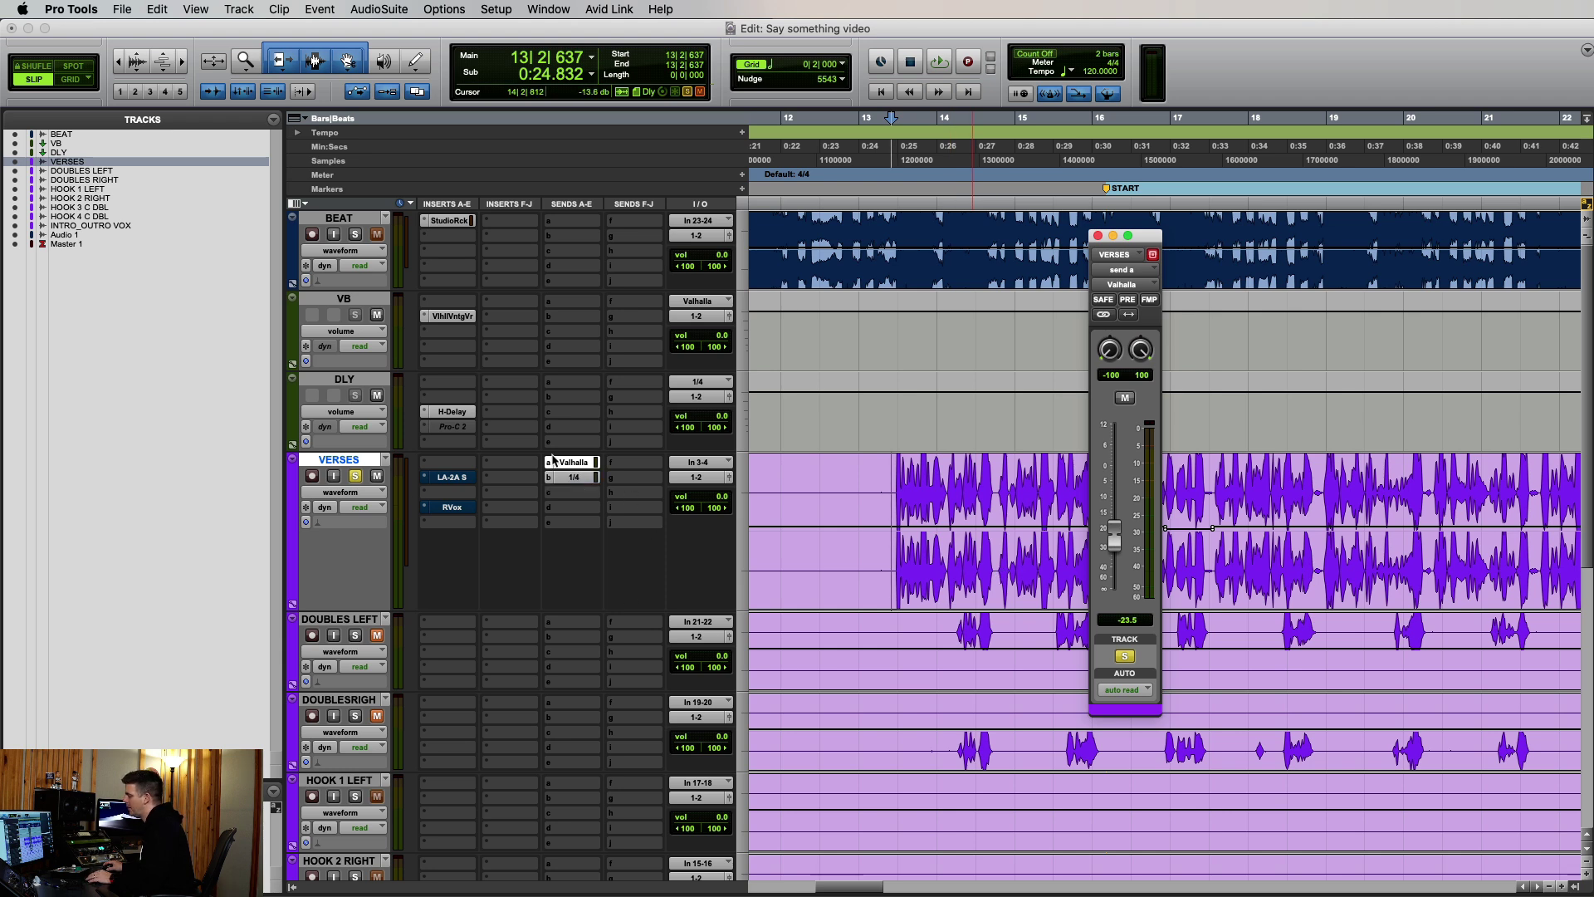
click(446, 411)
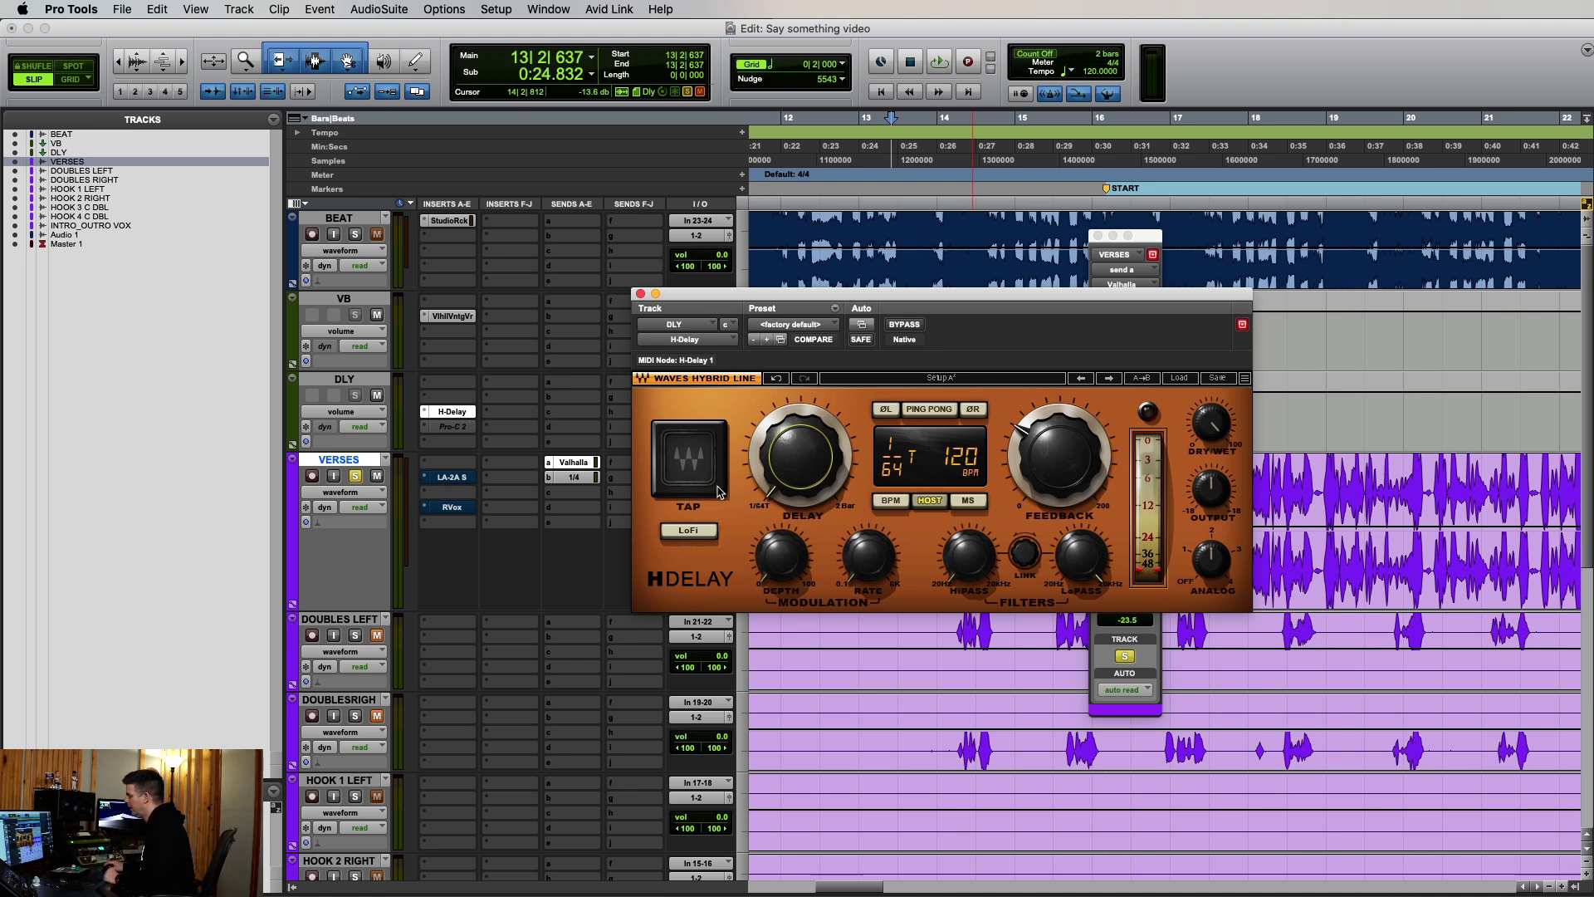
click(928, 410)
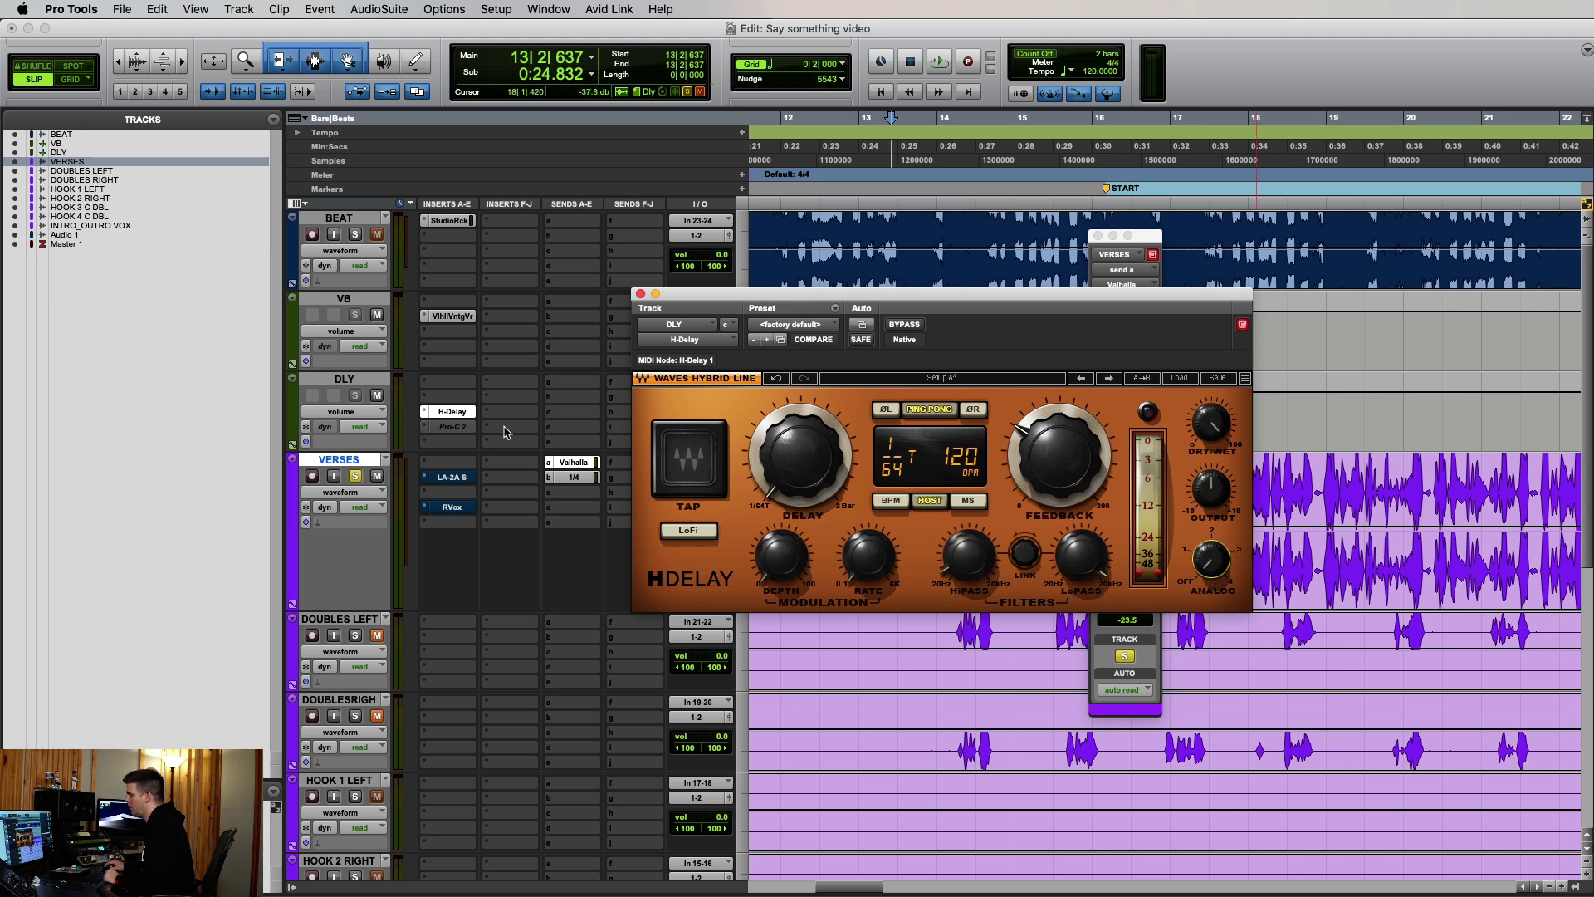
click(452, 411)
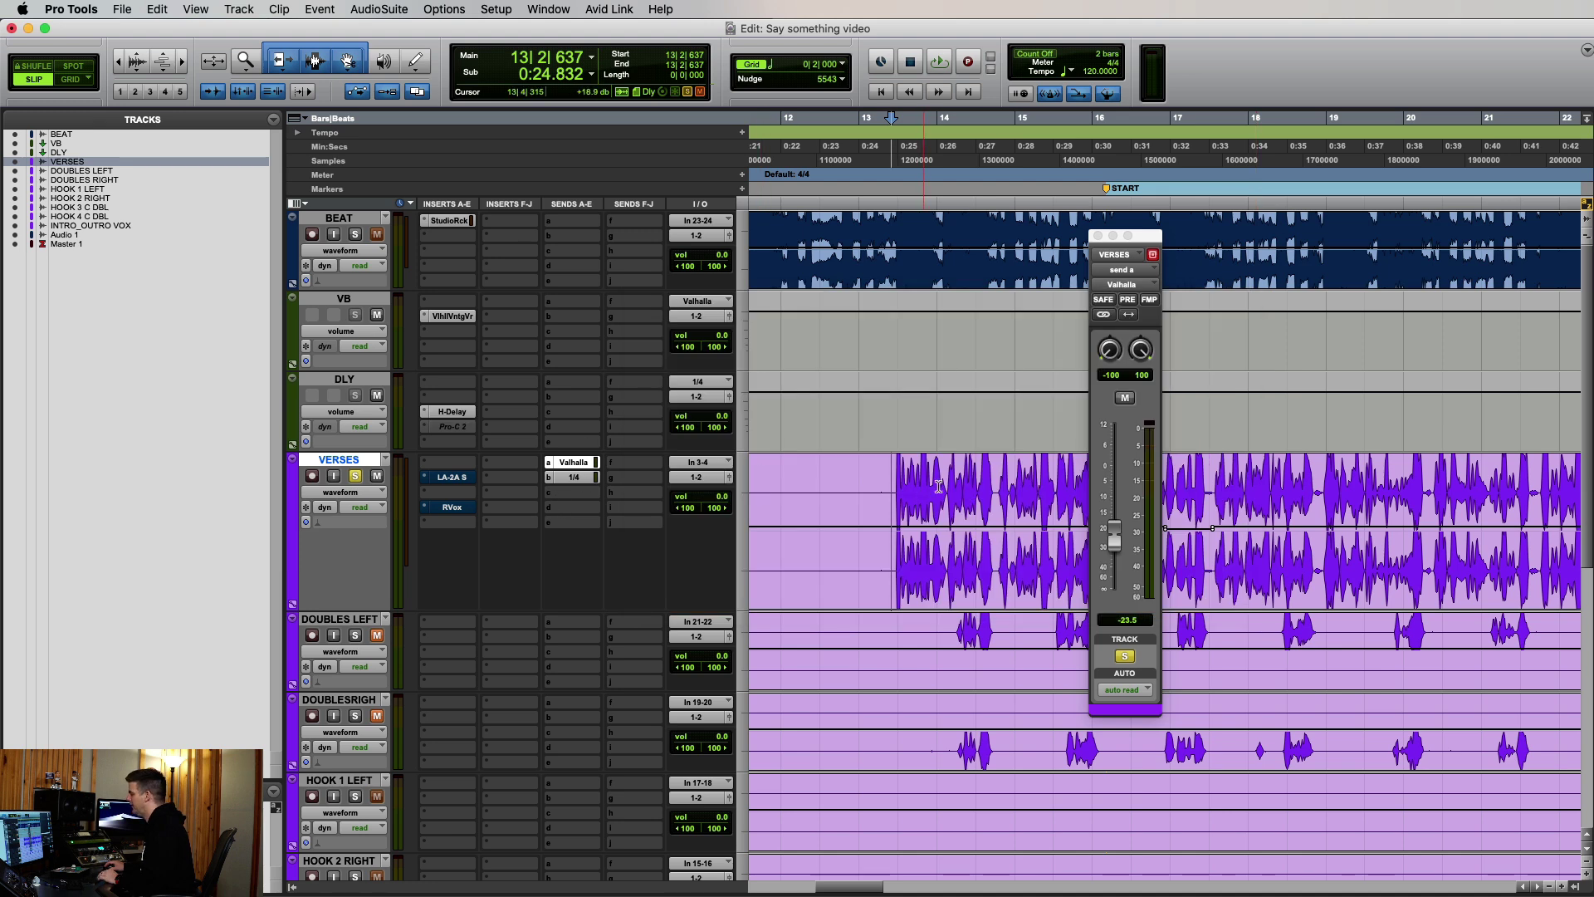
Mute the VERSES Valhalla send and set the 1/4 delay send level to -26.4 dB while auditioning the passage.
super+click(586, 463)
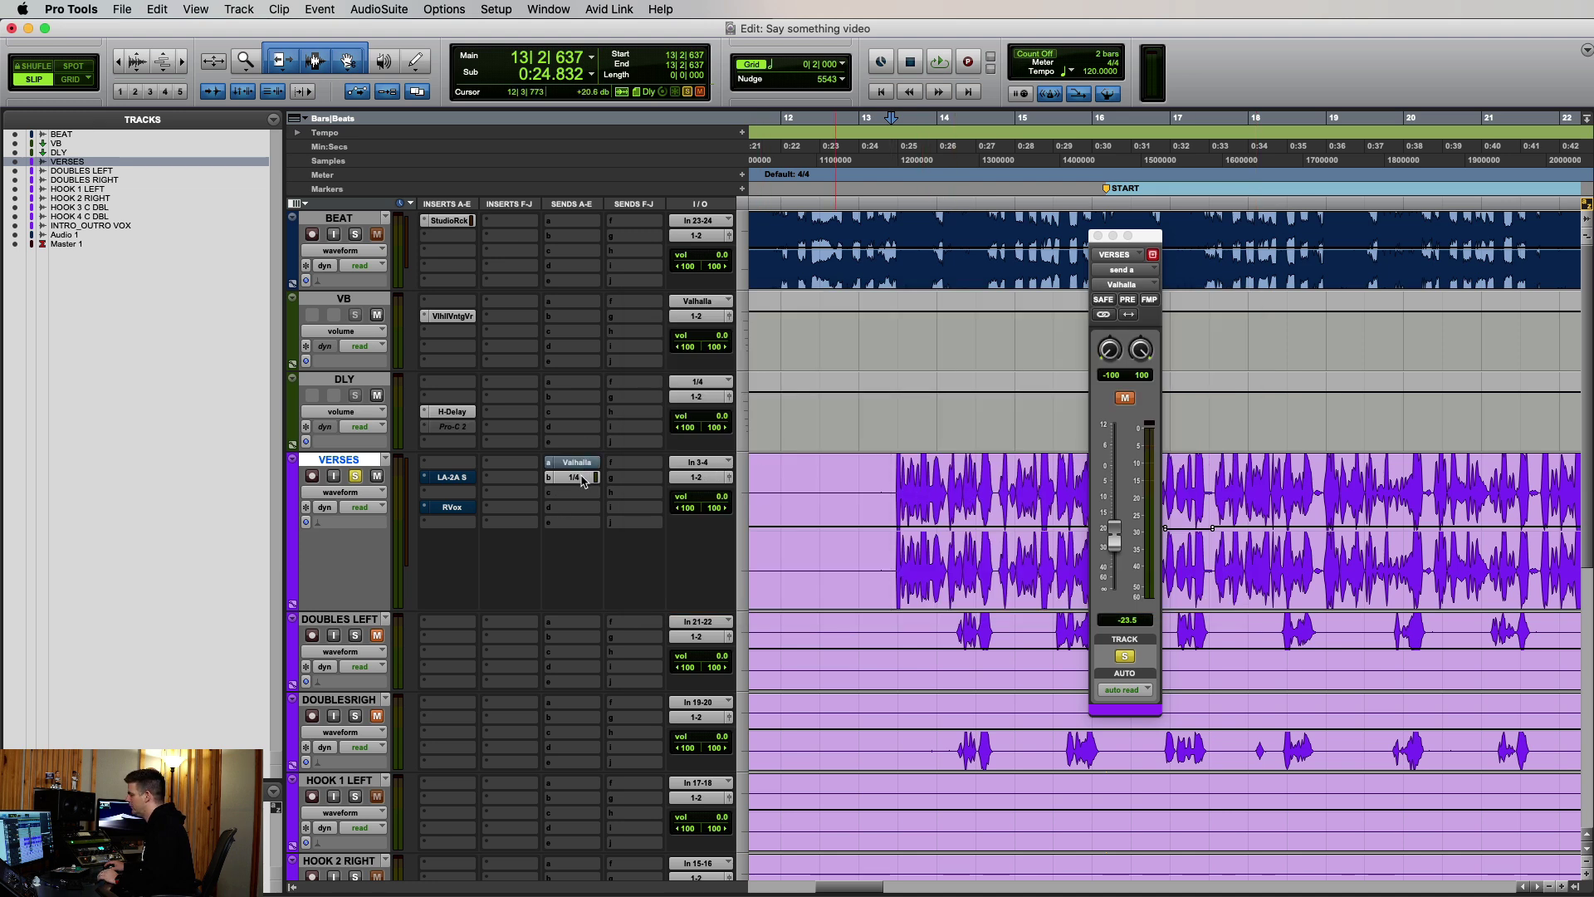
key(space)
click(573, 477)
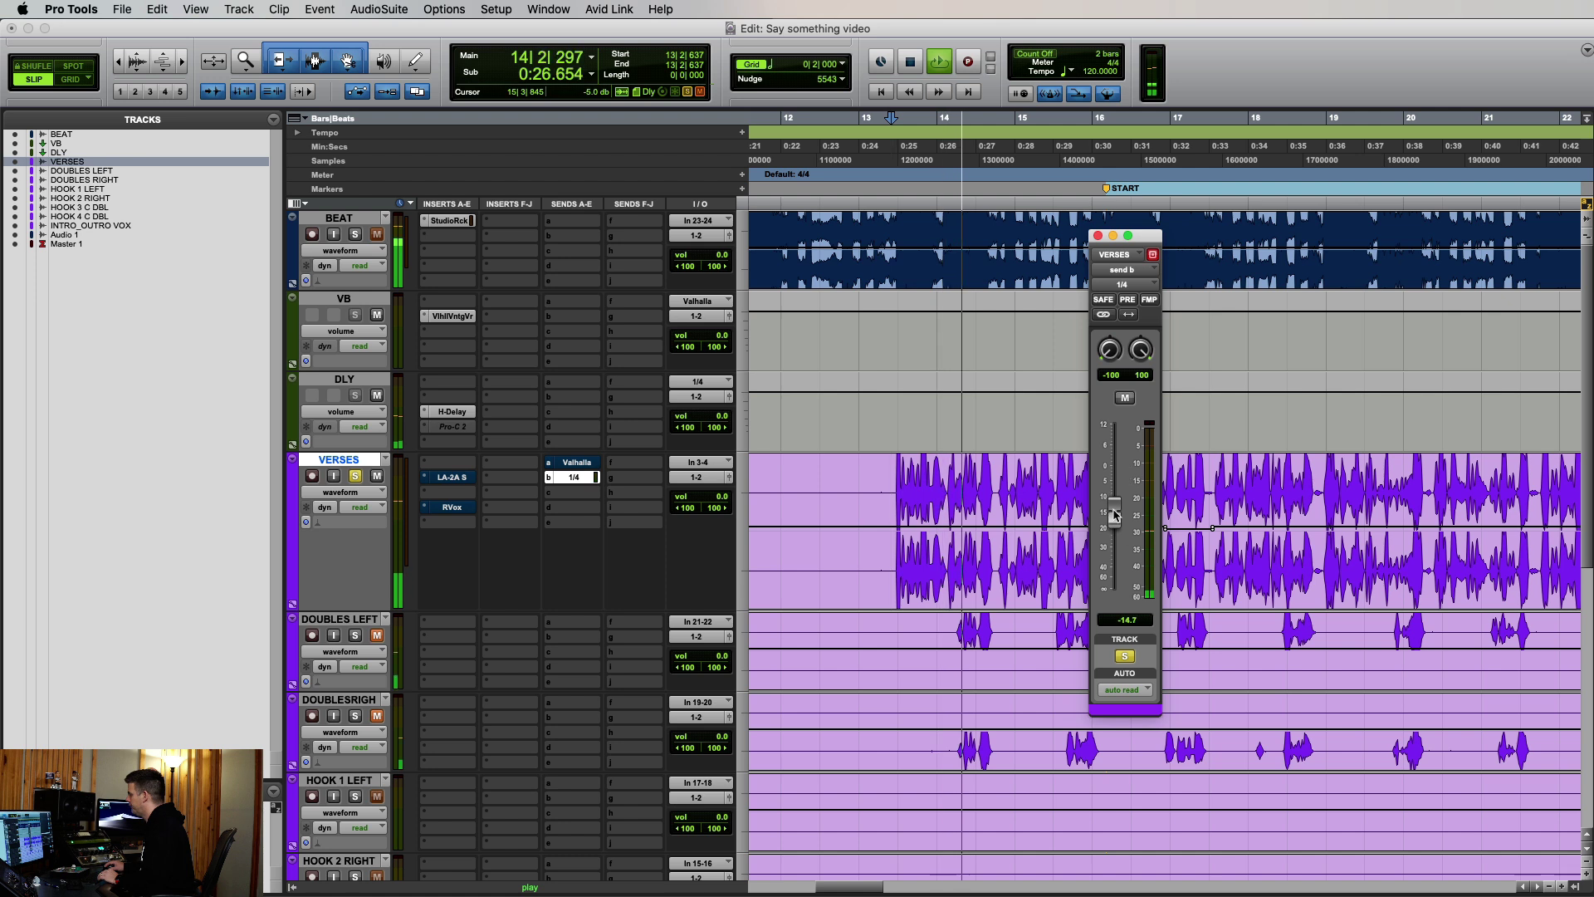
key(space)
mouse_move(1114, 520)
mouse_down()
mouse_move(1119, 473)
mouse_move(1121, 548)
mouse_up()
key(space)
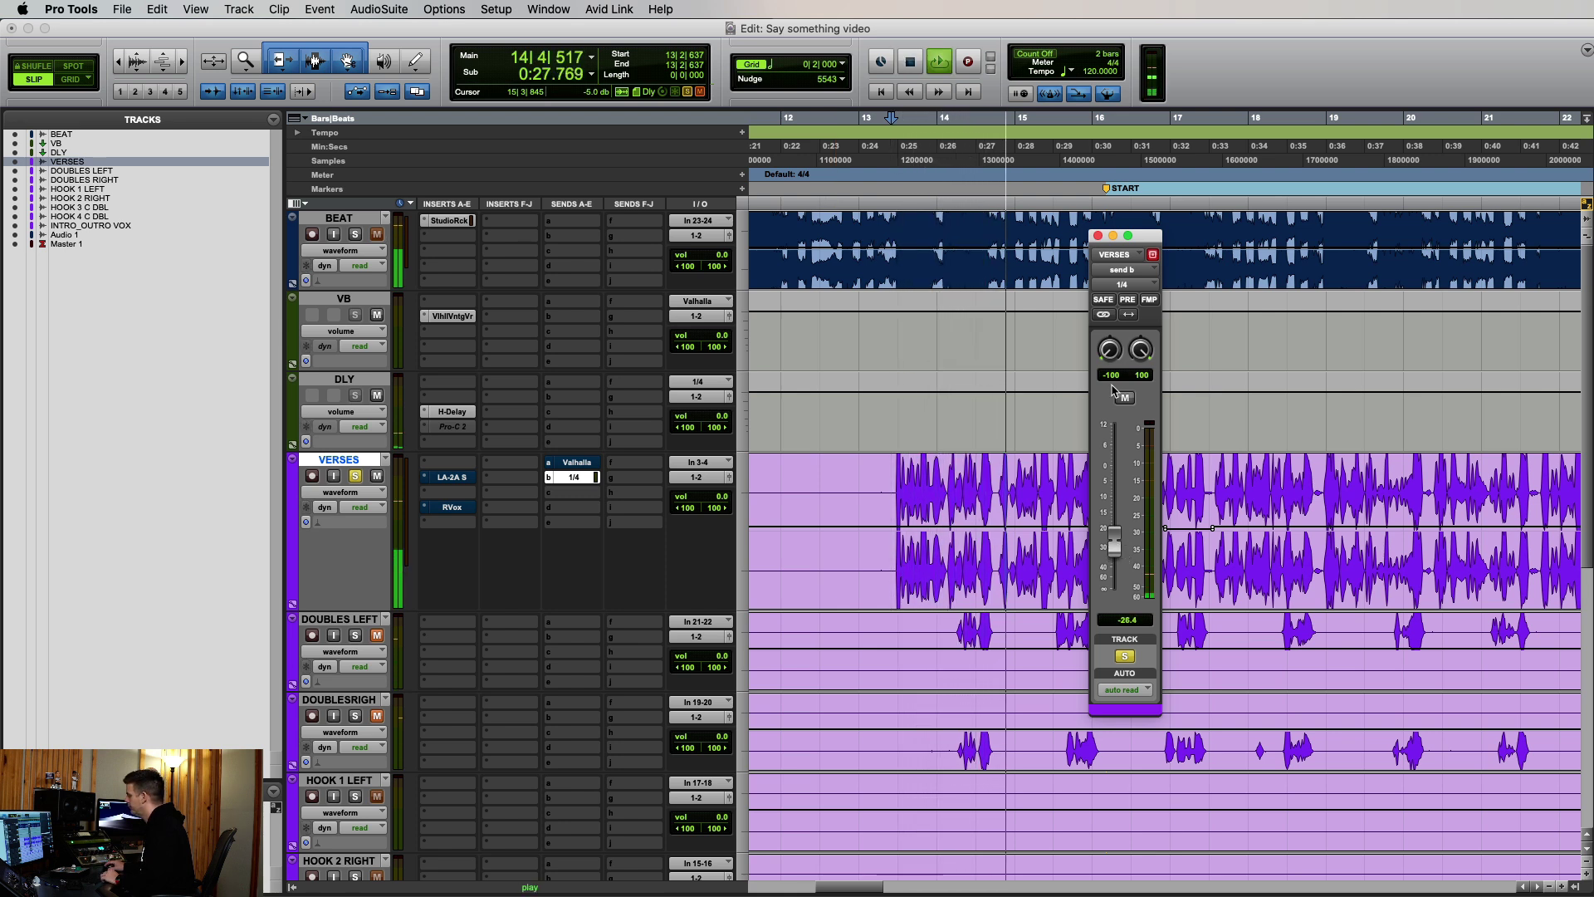
Unmute the Valhalla send, reactivate LA-2A and RVox on VERSES, and place the playback start at the vocal's beginning, 13|2|801.
super+click(588, 462)
super+click(465, 478)
super+click(462, 507)
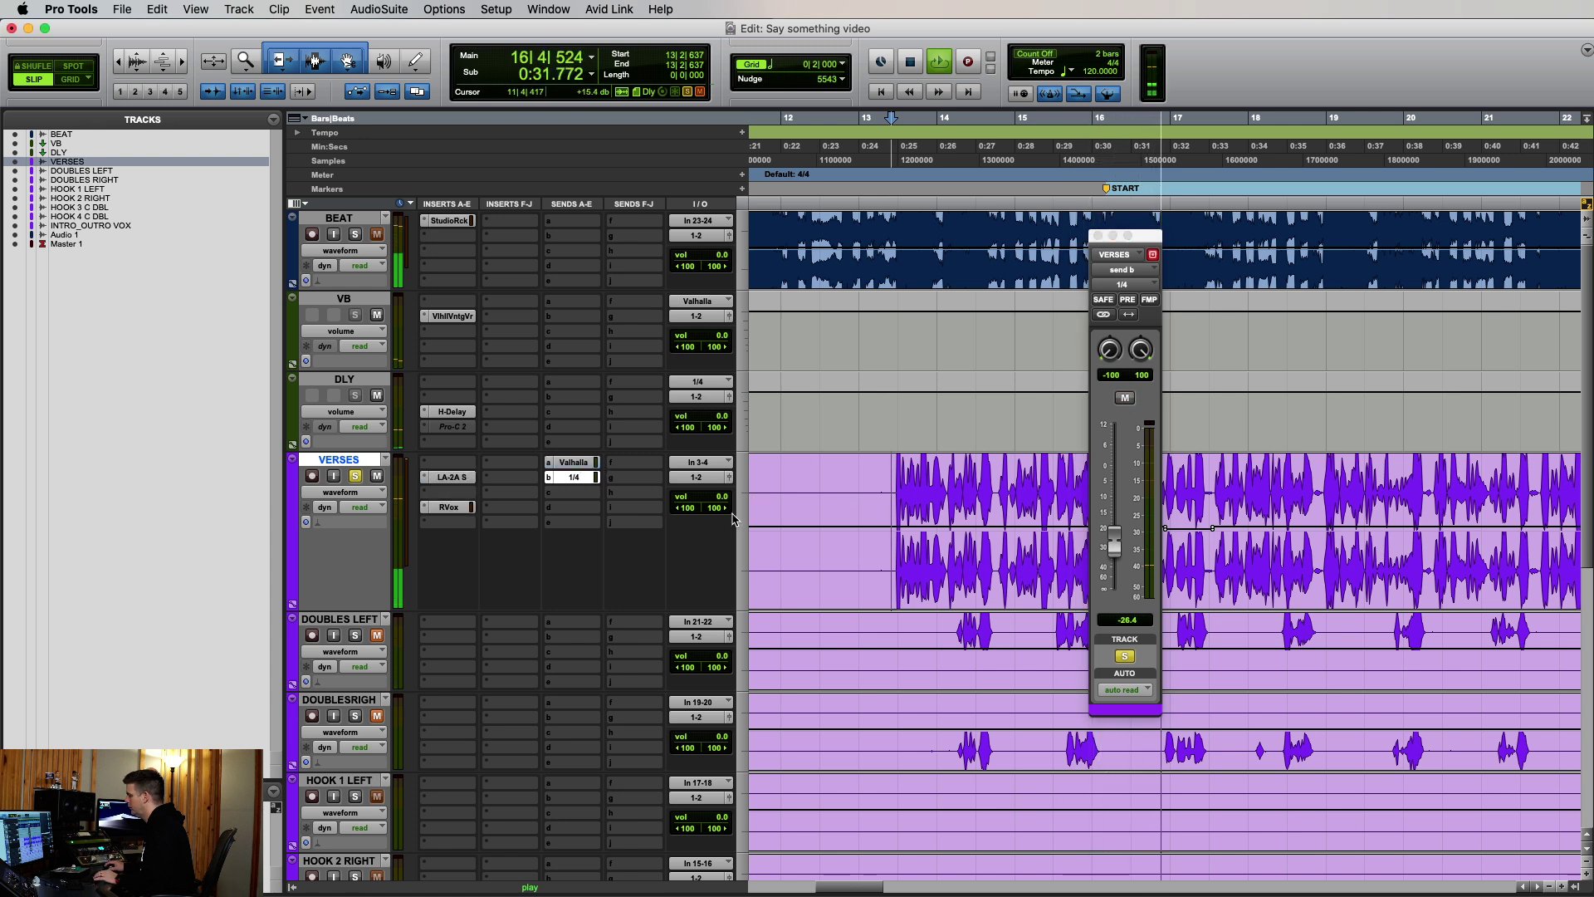
click(897, 487)
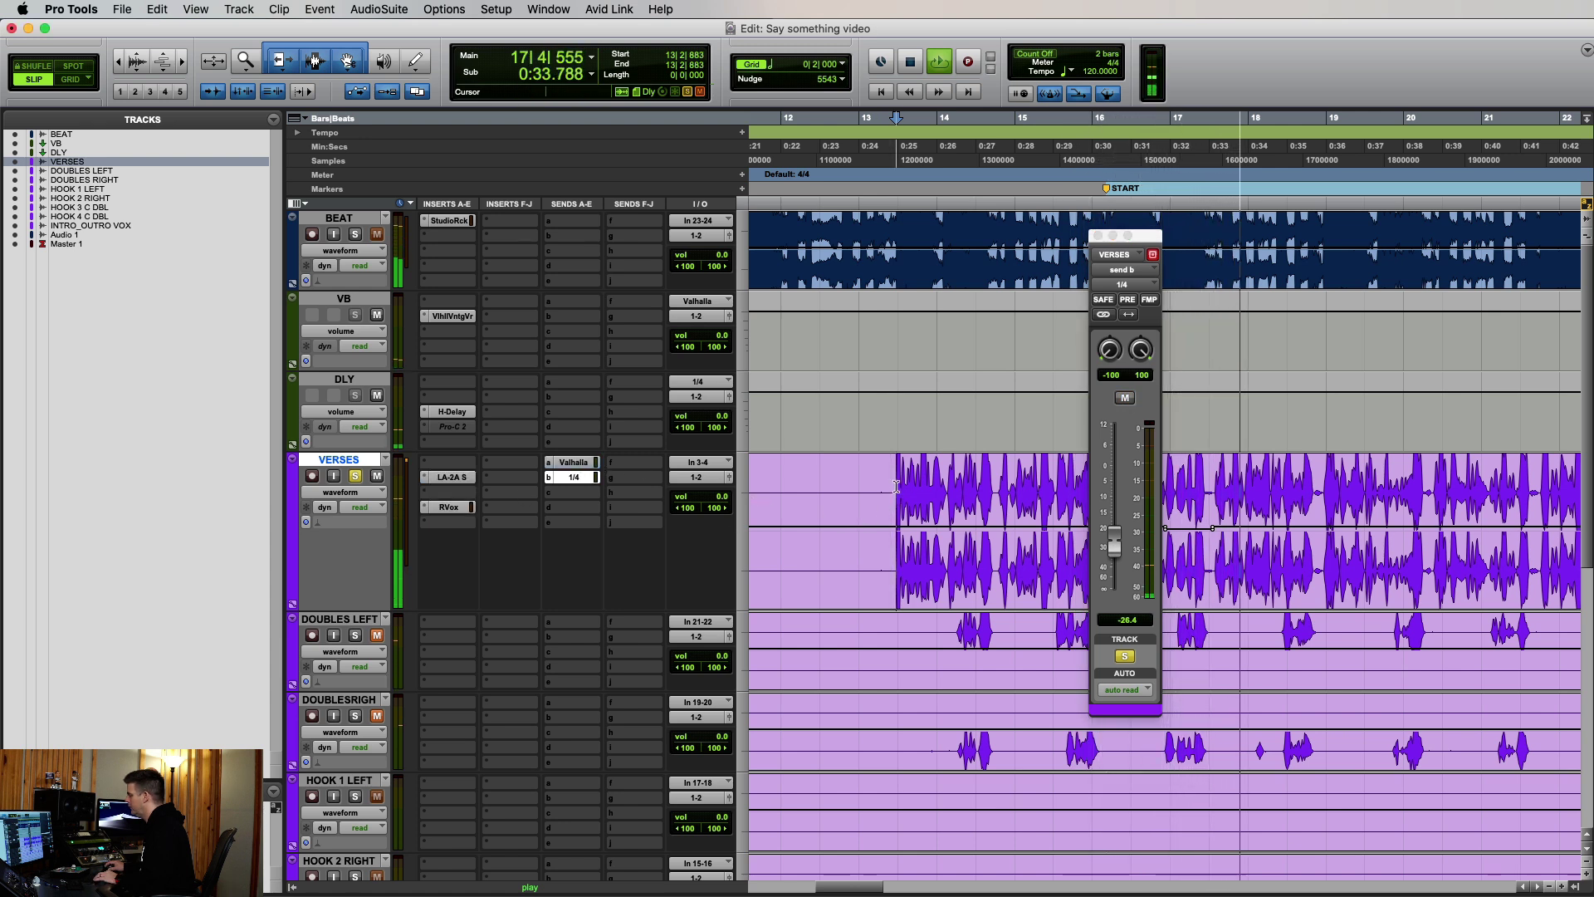
key(space)
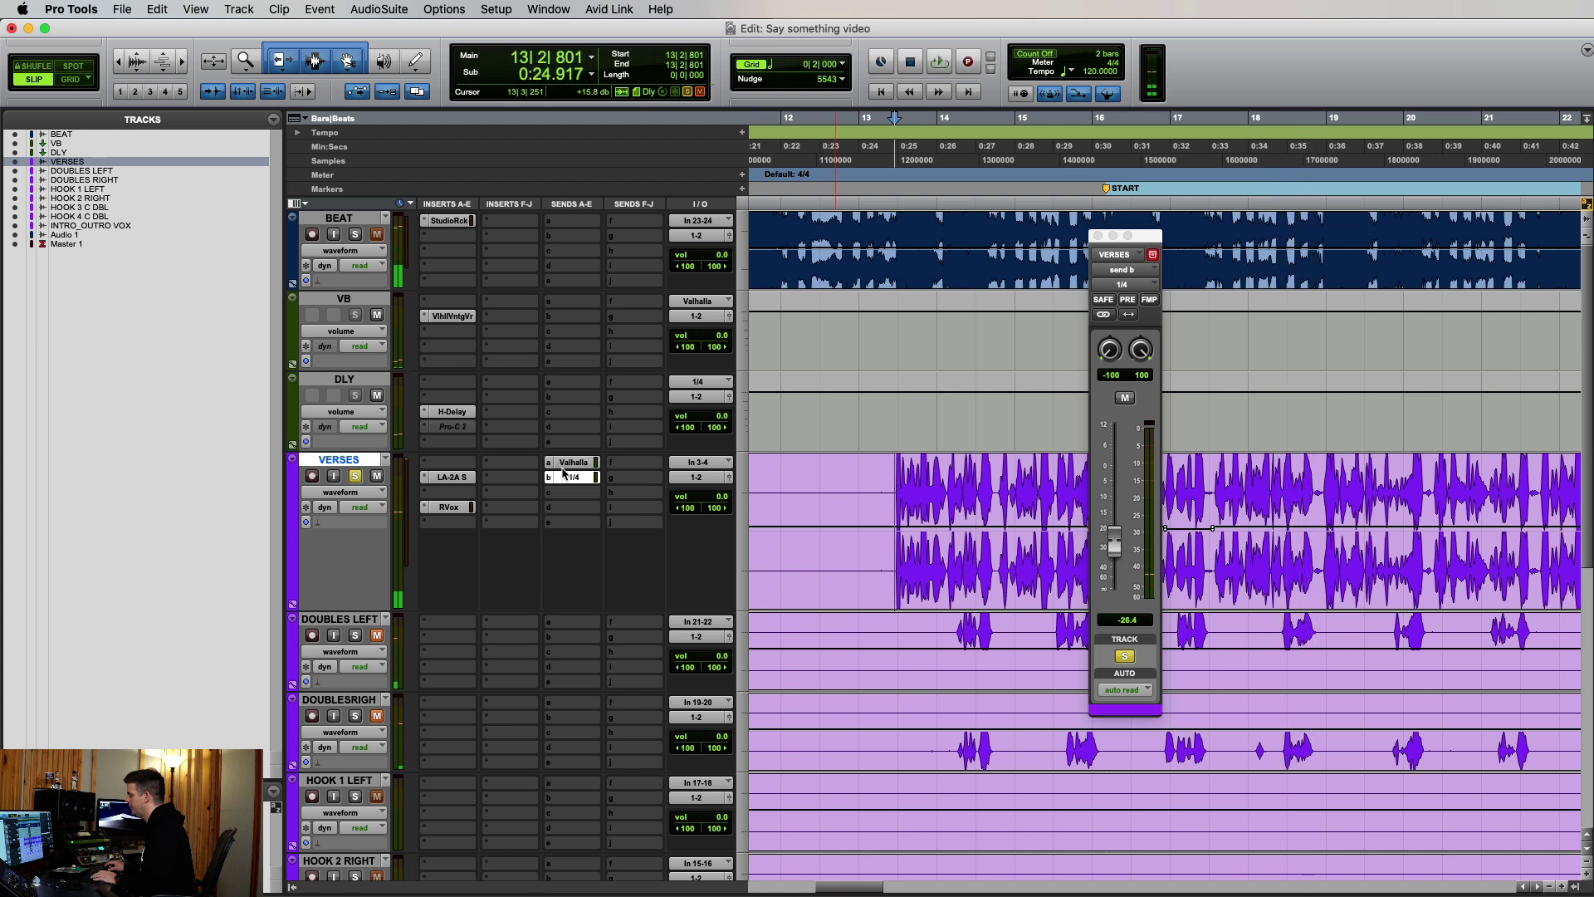
Bypass the VERSES inserts, mute both sends, and play the passage dry from 13|2|801.
key(shift+a)
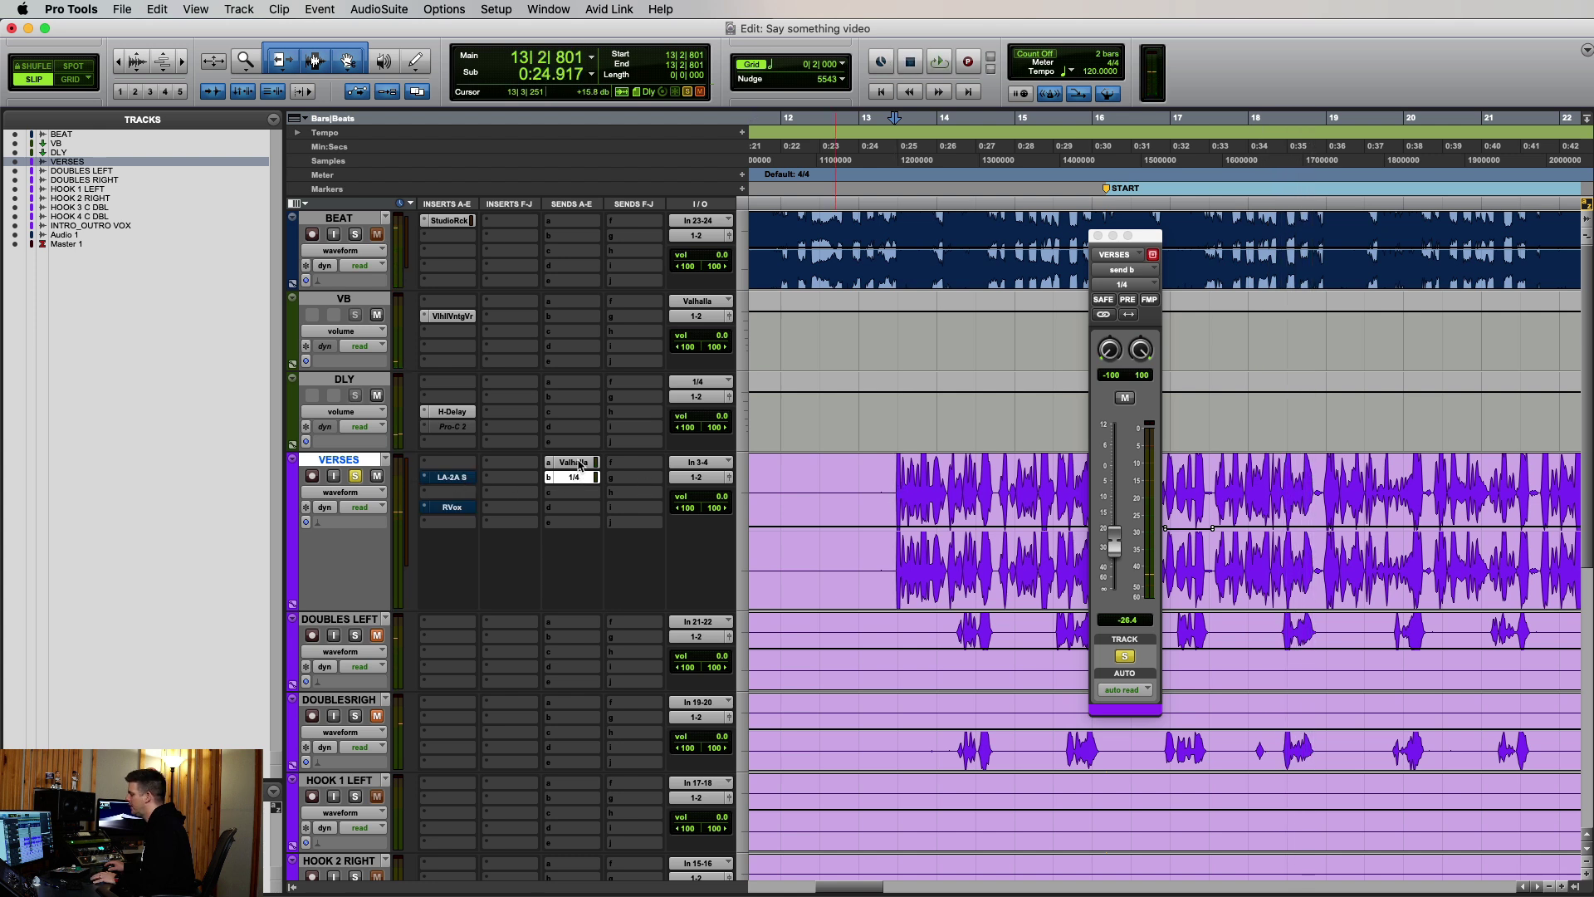
key(shift+q)
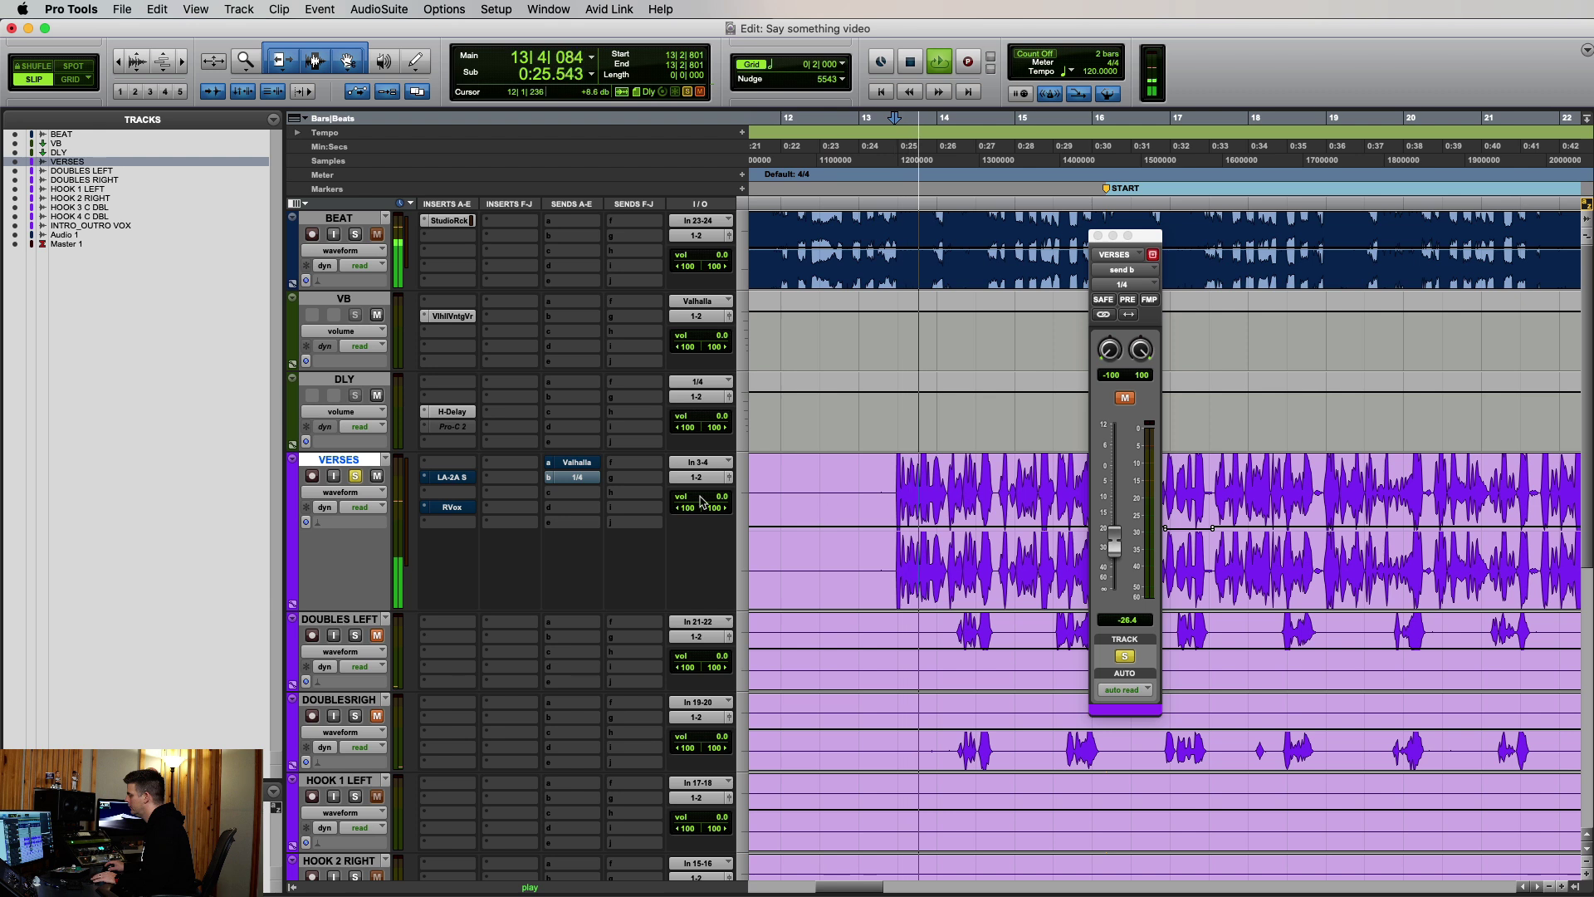
key(space)
Reactivate the VERSES inserts and both sends, play the passage again for comparison, and close the send window.
super+click(445, 478)
key(space)
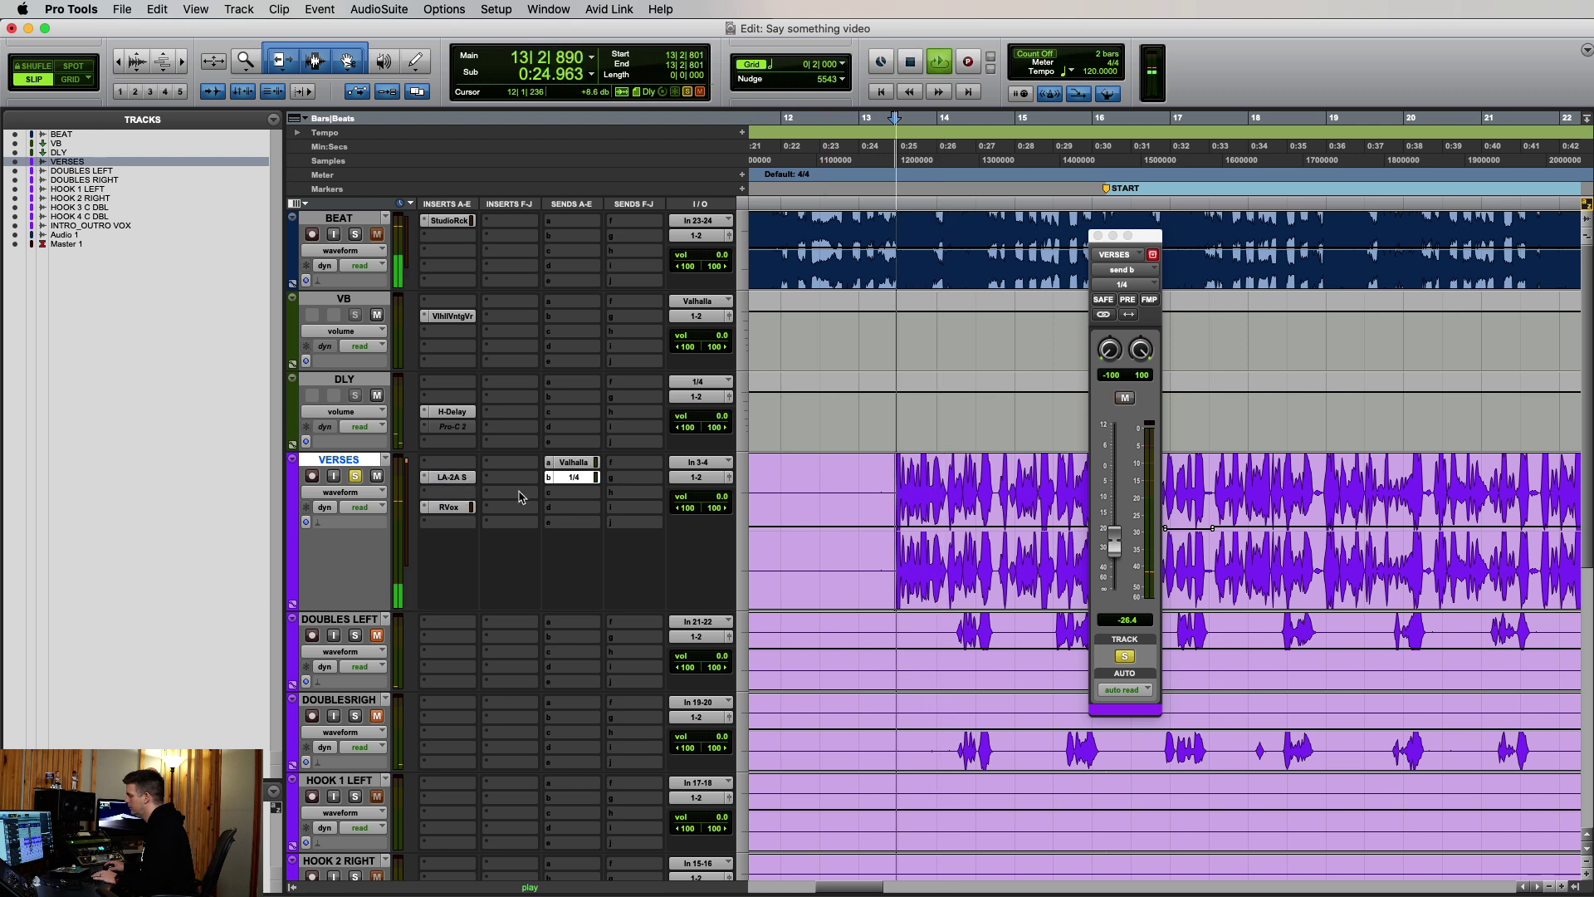
key(space)
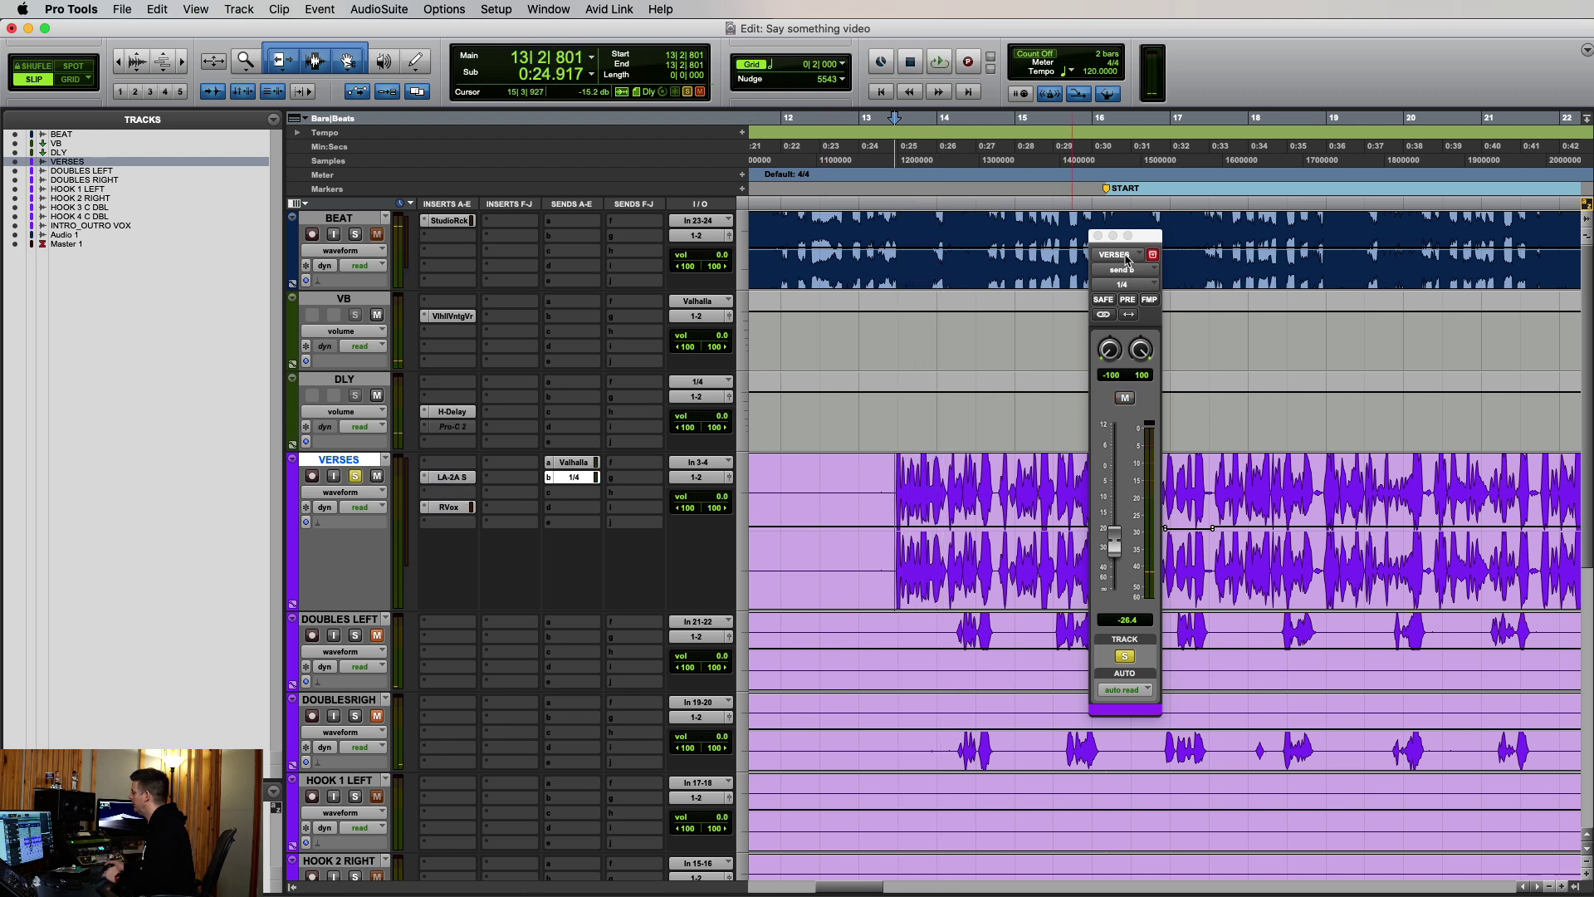
click(1099, 237)
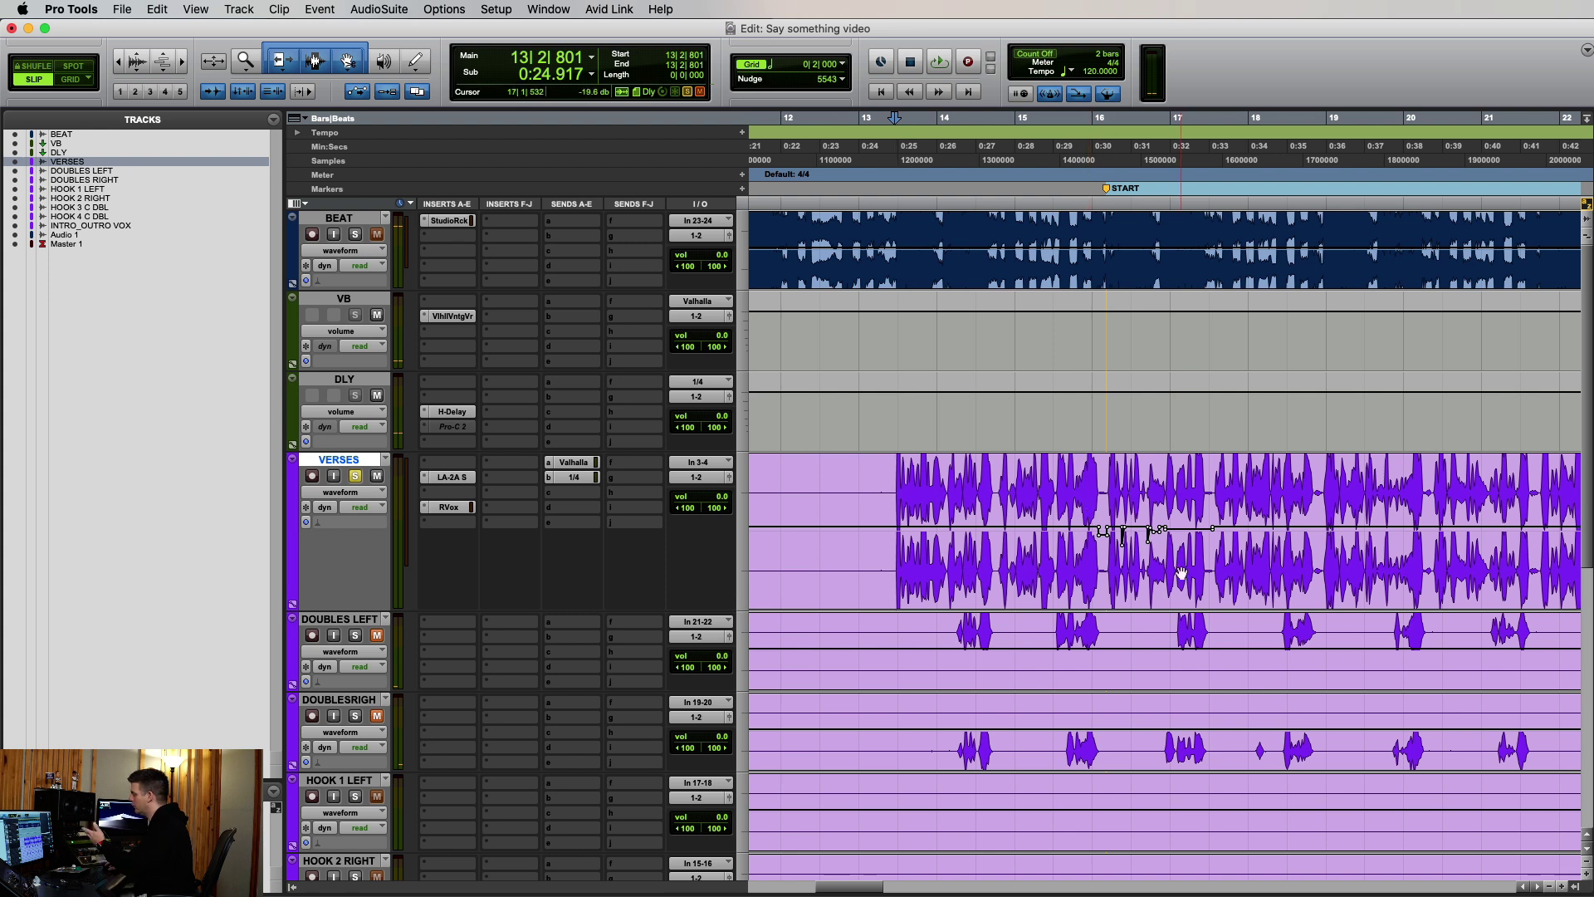